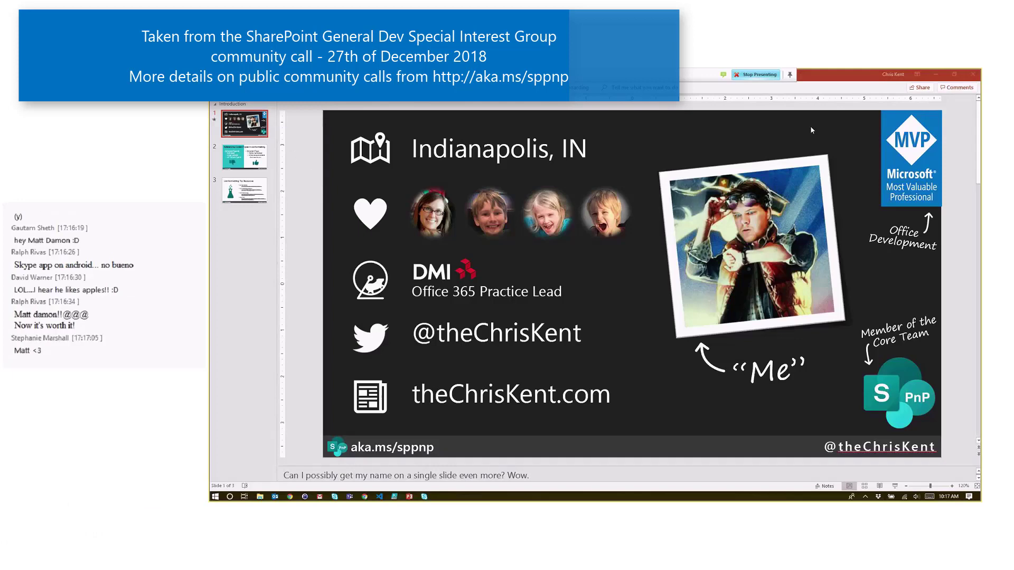
Check the Office UI Fabric colours page, then open the Birthdays list's All Items view options
{"action": "left_click", "coordinate": [938, 76]}
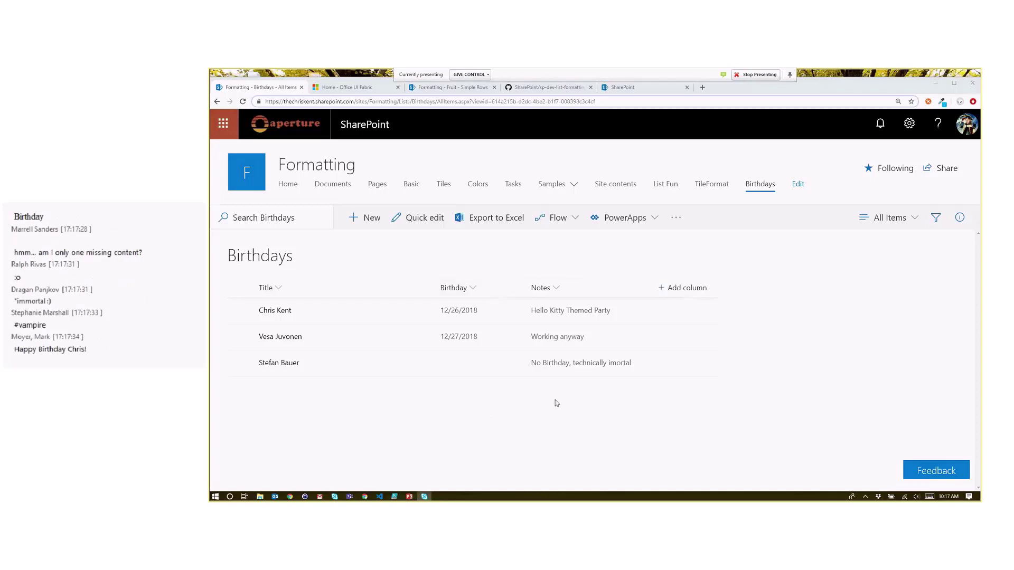
{"action": "left_click", "coordinate": [358, 87]}
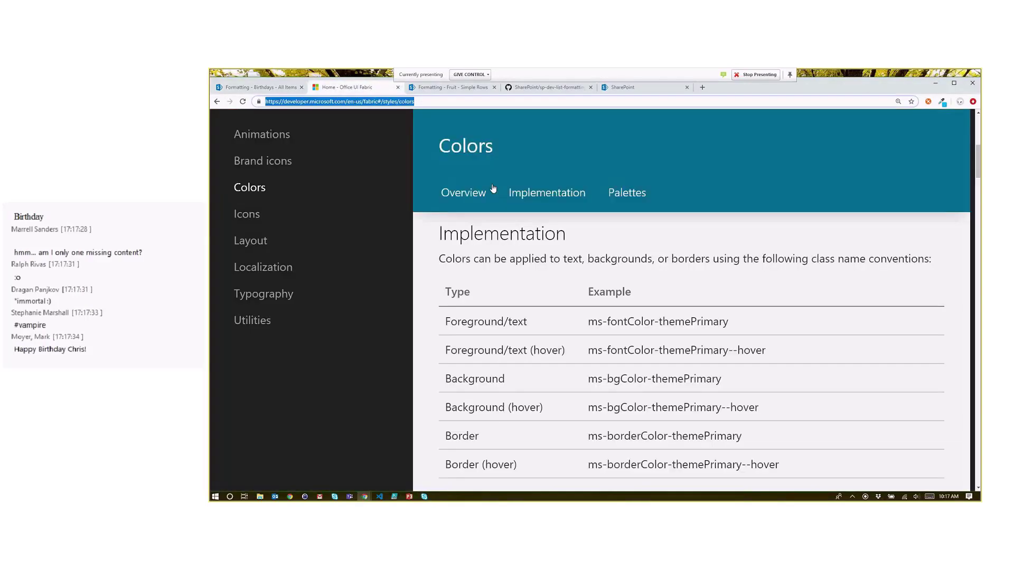
{"action": "left_click", "coordinate": [275, 91]}
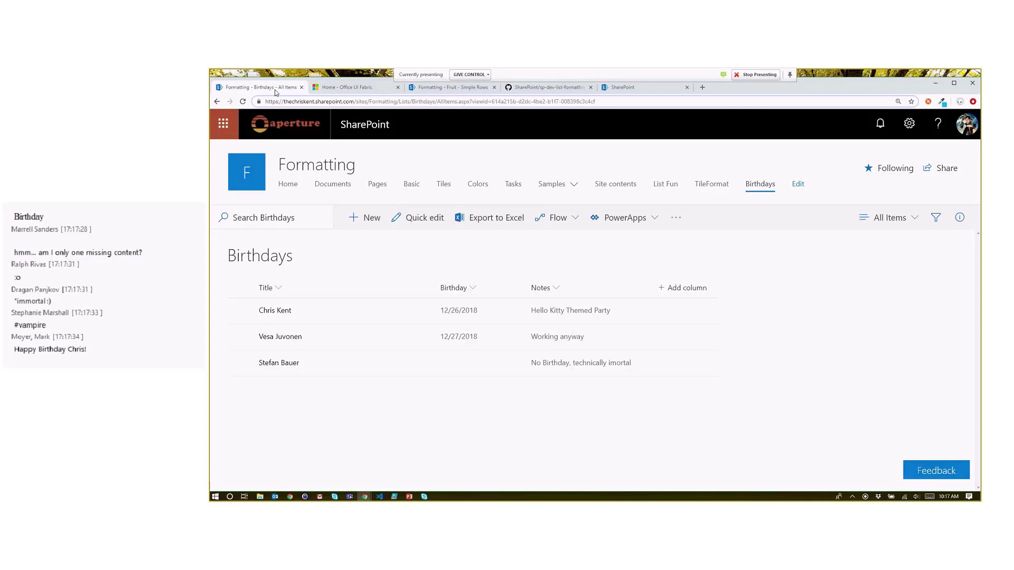
{"action": "left_click", "coordinate": [893, 218]}
In Format current view, paste the $schema line and type "additionalRowClass": "ms-bgColor
{"action": "left_click", "coordinate": [903, 308]}
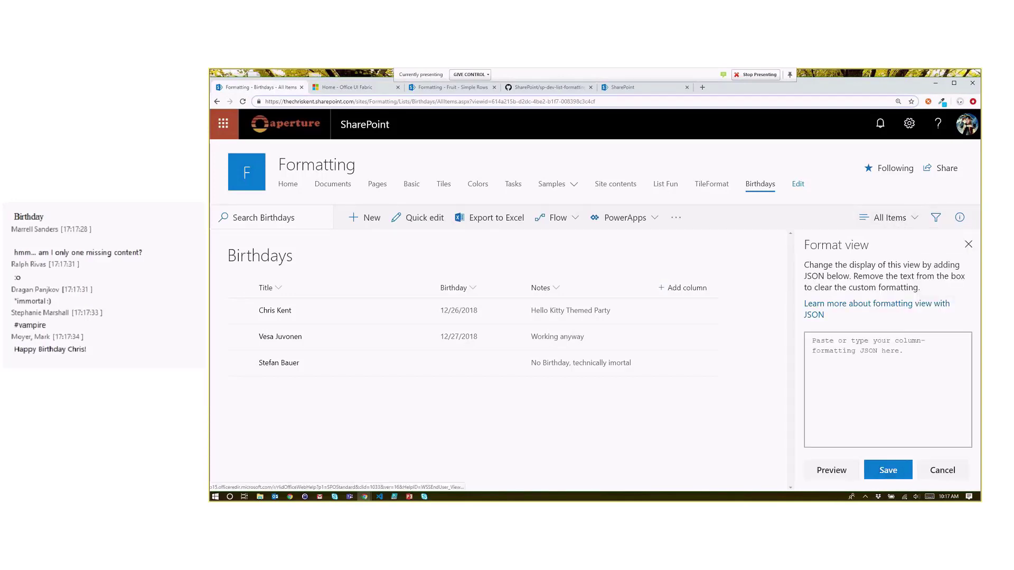
{"action": "key", "text": "alt+Tab"}
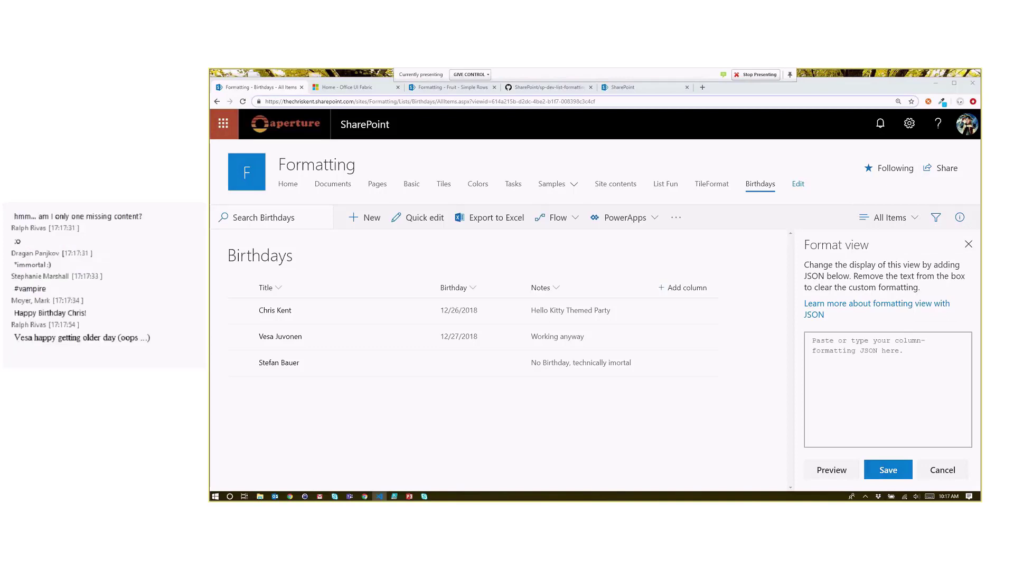
{"action": "left_click", "coordinate": [829, 340]}
{"action": "type", "text": "{ \t\"schema\": \"https://developer.microsoft.com/json-schemas/sp/view-formatting.schema.json\","}
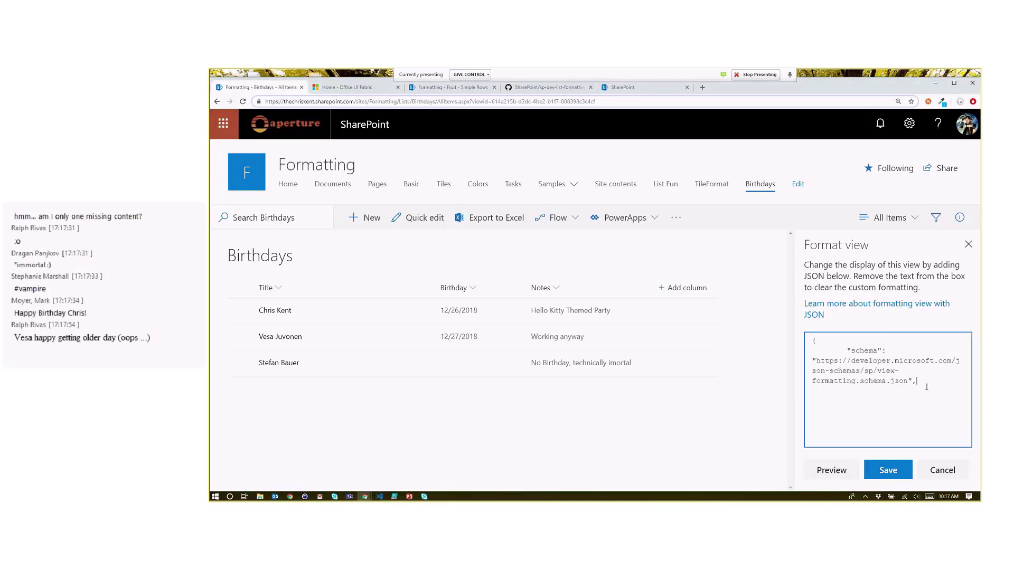
{"action": "type", "text": "\"additionalRowClass\": \"ms-bgColor"}
{"action": "left_click", "coordinate": [368, 90]}
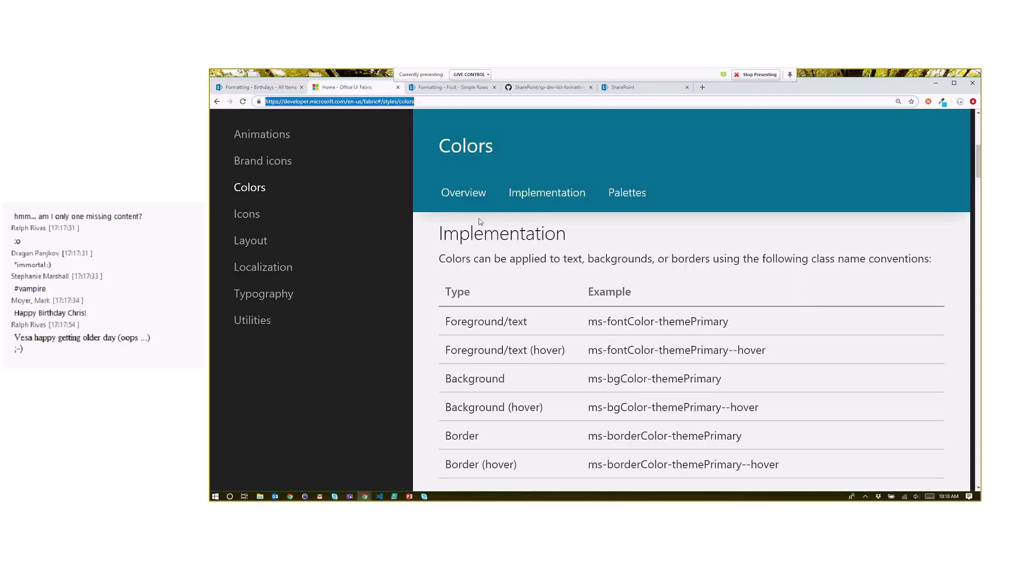
{"action": "scroll", "coordinate": [480, 273], "scroll_direction": "down", "scroll_amount": 1}
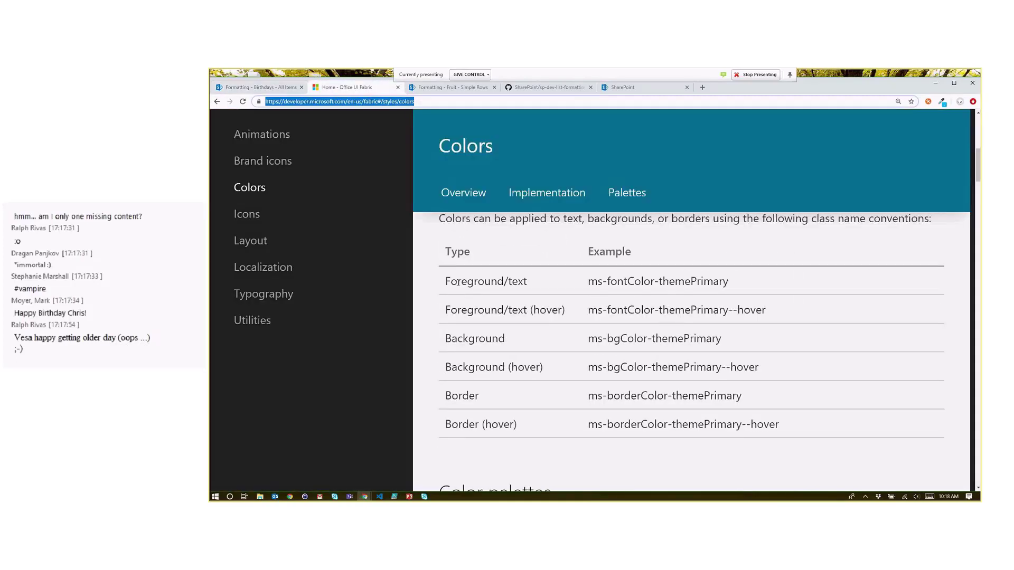
{"action": "left_click_drag", "start_coordinate": [588, 281], "coordinate": [634, 281]}
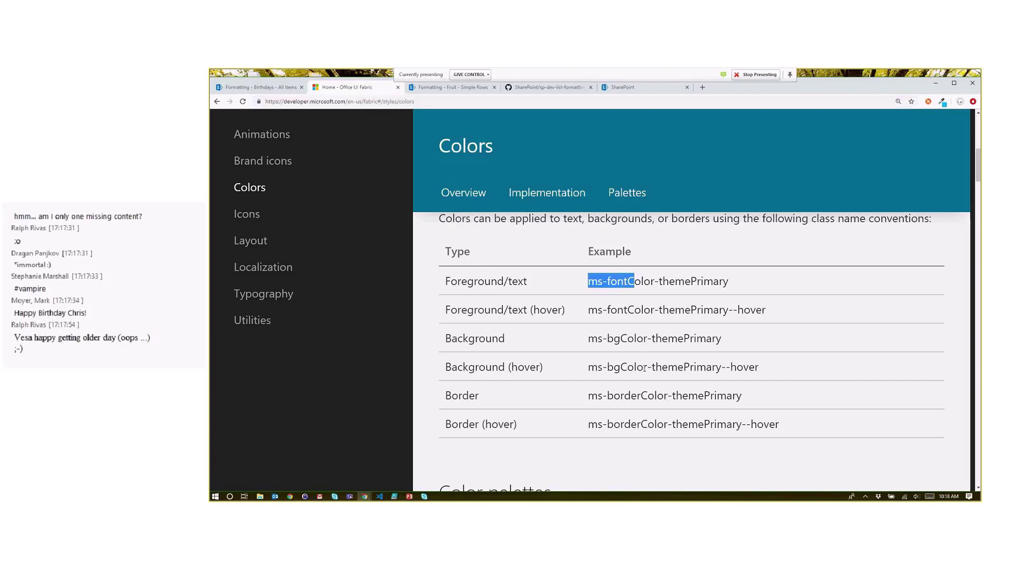
{"action": "left_click_drag", "start_coordinate": [653, 367], "coordinate": [721, 367]}
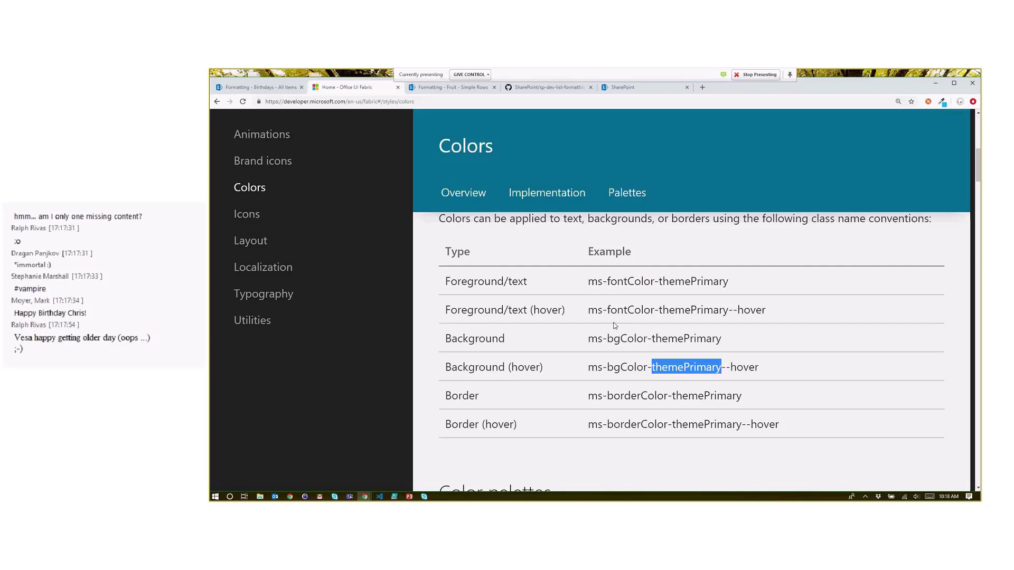
{"action": "scroll", "coordinate": [679, 352], "scroll_direction": "down", "scroll_amount": 5}
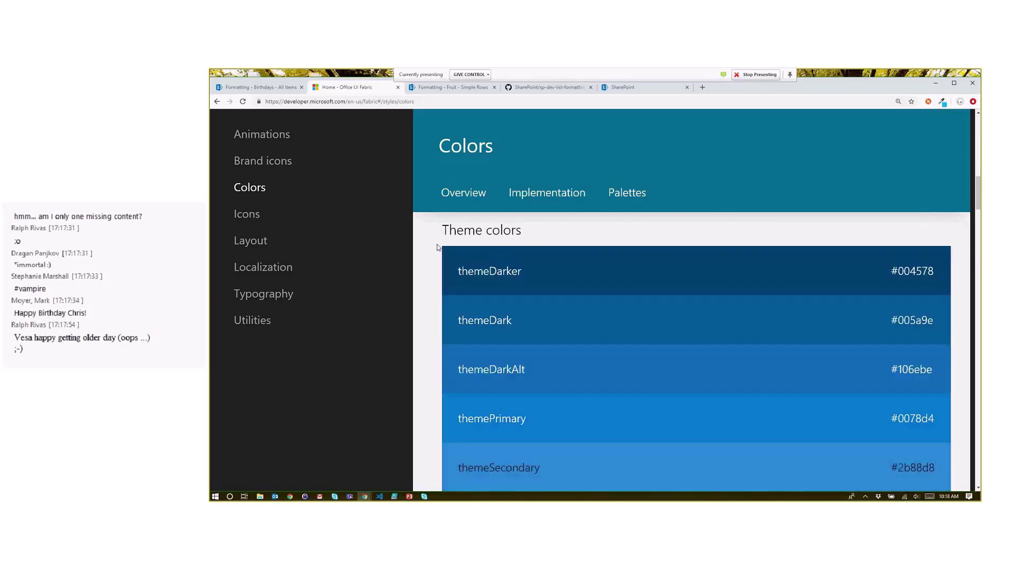
{"action": "scroll", "coordinate": [436, 244], "scroll_direction": "down", "scroll_amount": 3}
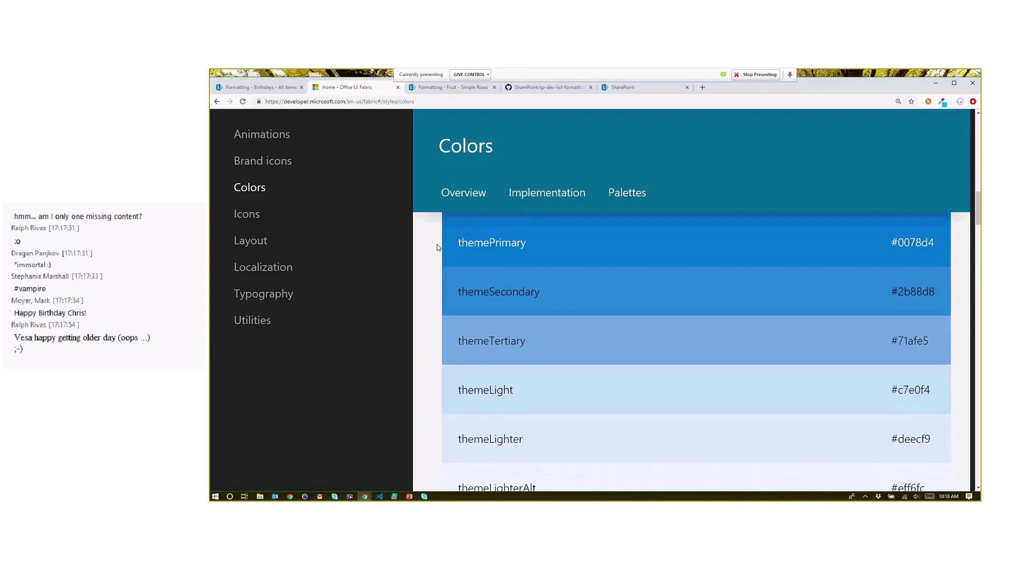
{"action": "scroll", "coordinate": [436, 244], "scroll_direction": "down", "scroll_amount": 4}
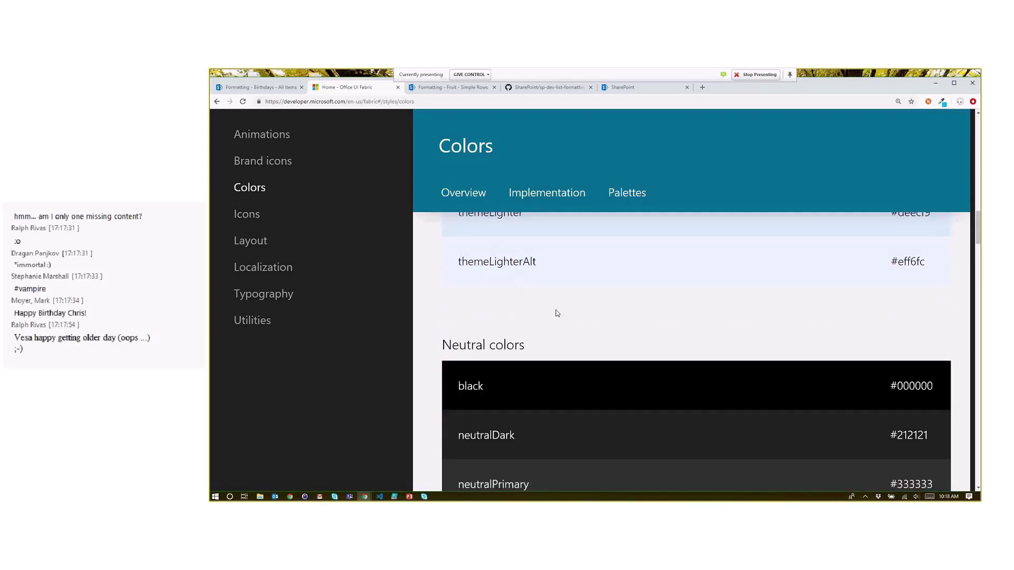
{"action": "key", "text": "ctrl+minus"}
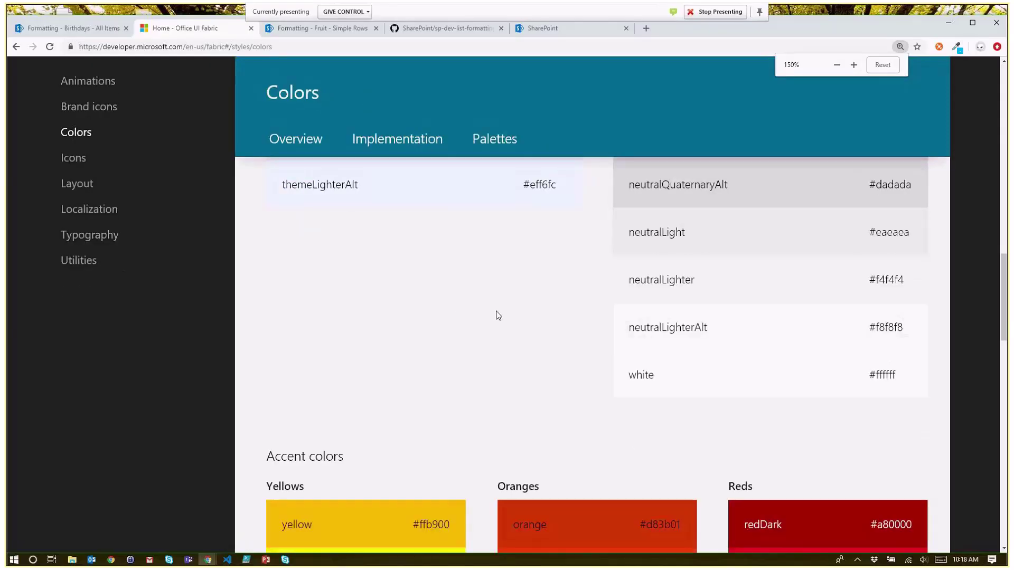
{"action": "scroll", "coordinate": [498, 315], "scroll_direction": "up", "scroll_amount": 5}
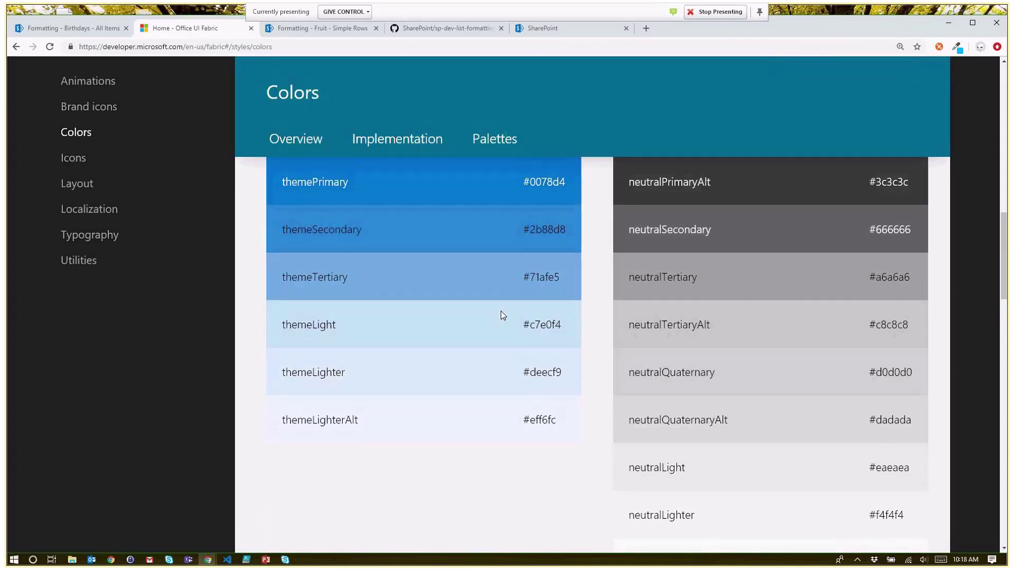
{"action": "scroll", "coordinate": [500, 311], "scroll_direction": "up", "scroll_amount": 3}
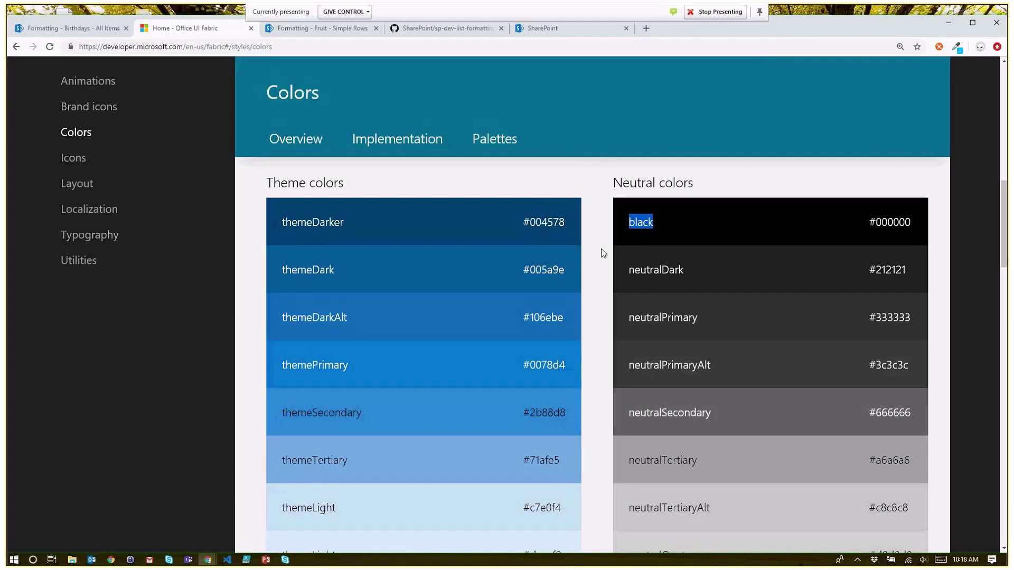
{"action": "scroll", "coordinate": [603, 253], "scroll_direction": "down", "scroll_amount": 10}
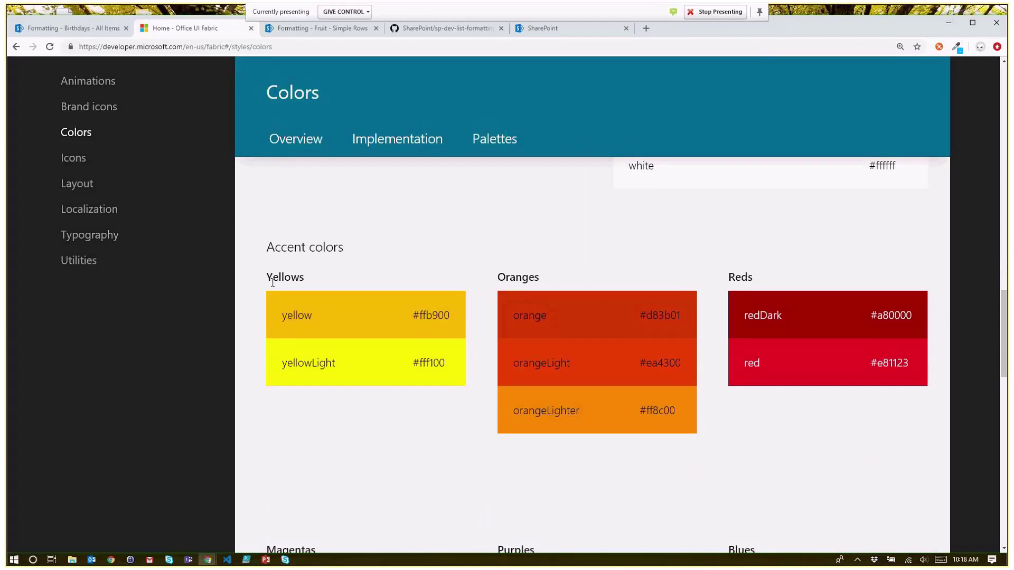
{"action": "left_click_drag", "start_coordinate": [452, 316], "coordinate": [410, 315]}
{"action": "scroll", "coordinate": [579, 376], "scroll_direction": "down", "scroll_amount": 4}
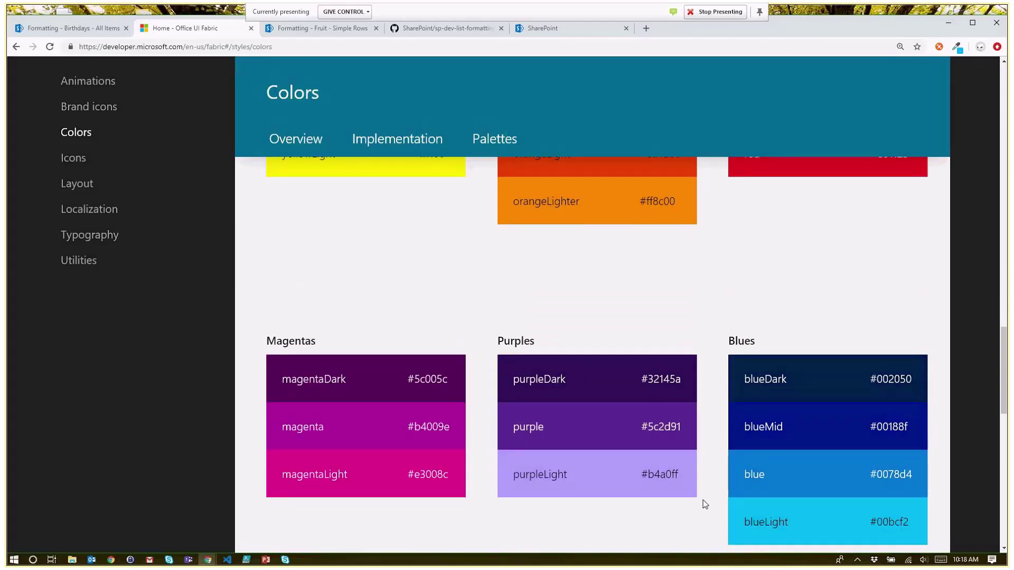
{"action": "scroll", "coordinate": [702, 504], "scroll_direction": "down", "scroll_amount": 3}
{"action": "scroll", "coordinate": [710, 493], "scroll_direction": "up", "scroll_amount": 8}
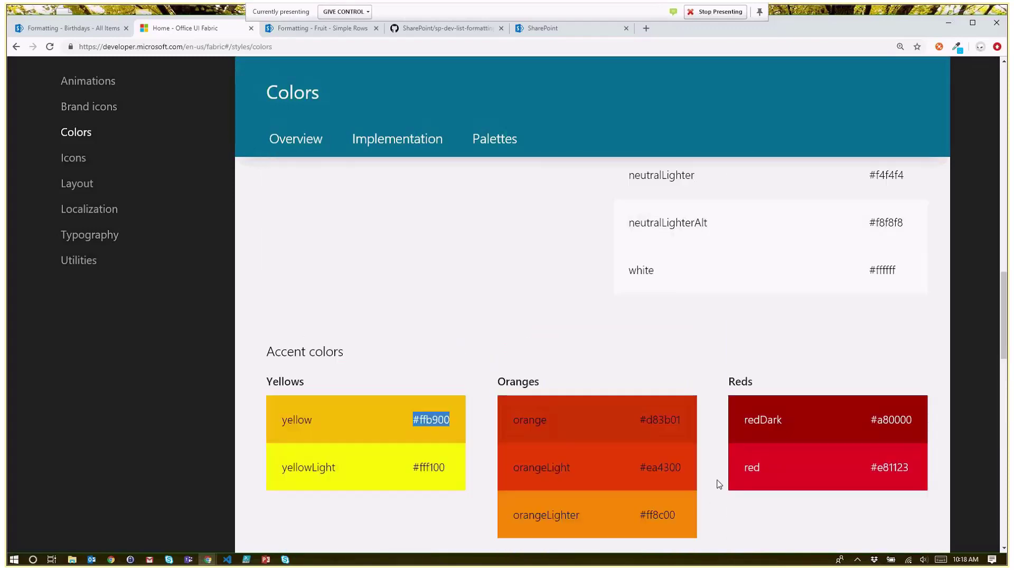
{"action": "scroll", "coordinate": [717, 484], "scroll_direction": "up", "scroll_amount": 7}
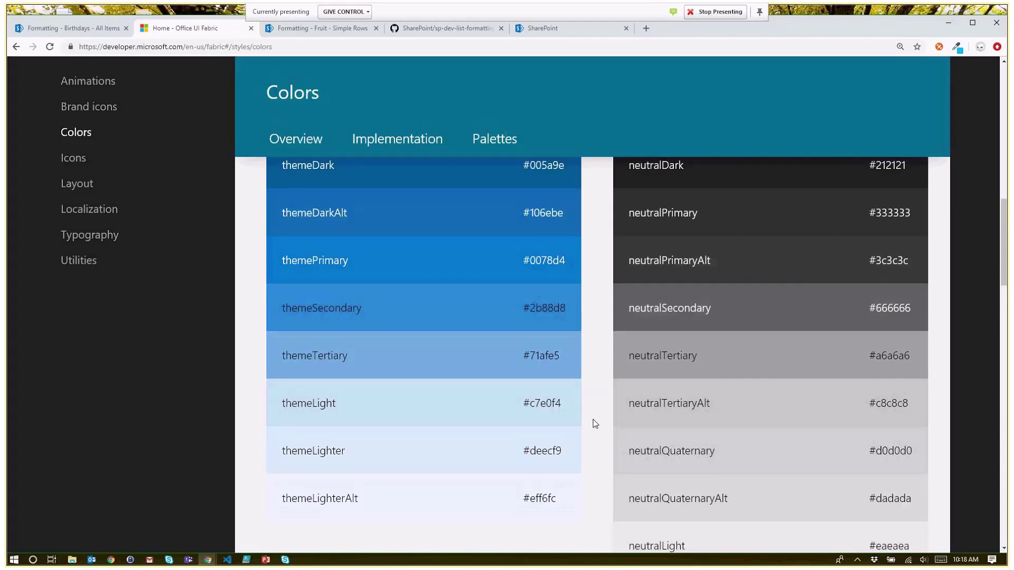
{"action": "scroll", "coordinate": [594, 419], "scroll_direction": "up", "scroll_amount": 8}
{"action": "scroll", "coordinate": [595, 422], "scroll_direction": "down", "scroll_amount": 5}
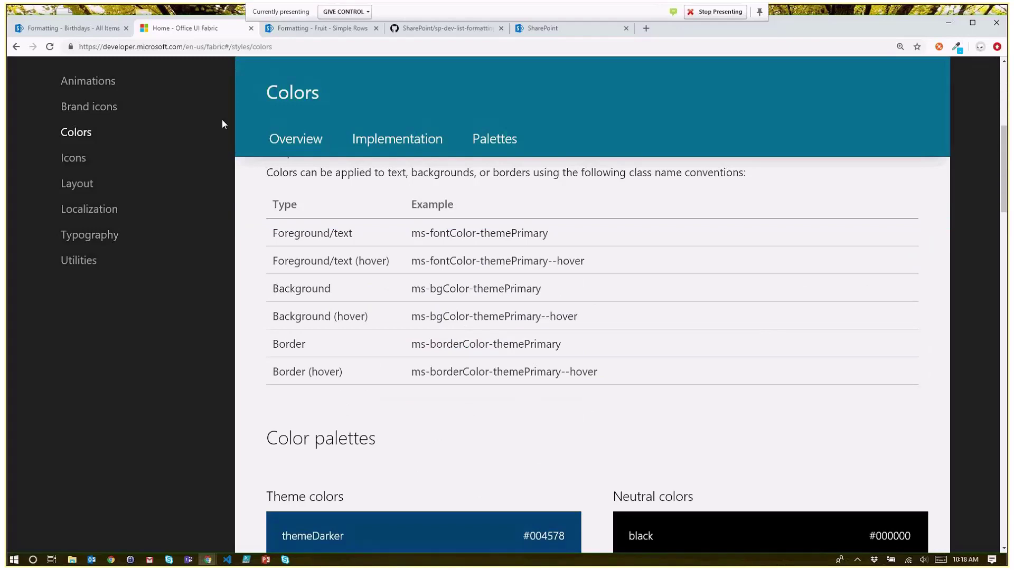
Finish the row class as ms-bgColor-themePrimary with ms-fontColor-white, preview it, and save
{"action": "left_click", "coordinate": [86, 30]}
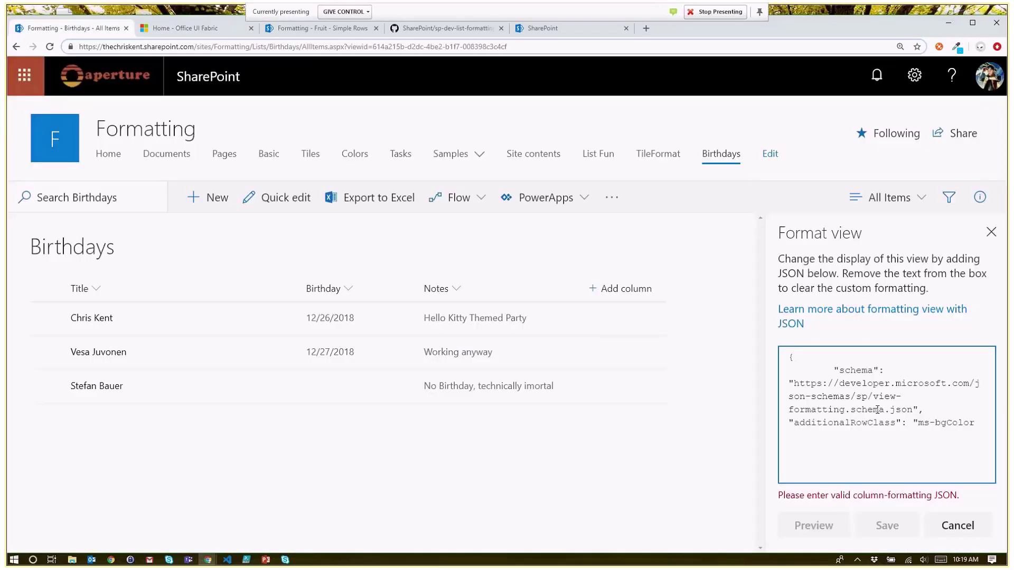
{"action": "type", "text": "-themePrimar"}
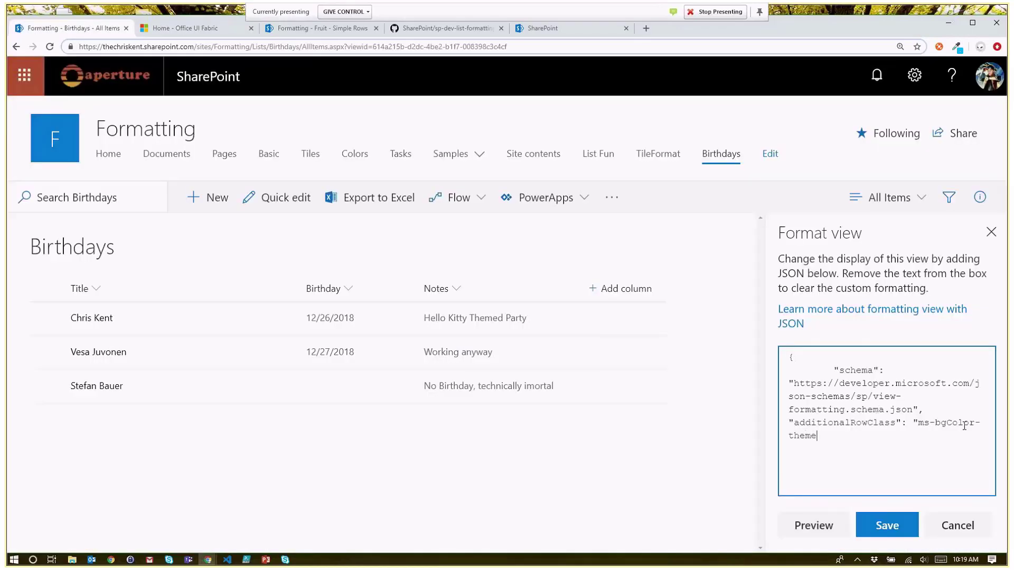
{"action": "type", "text": "y\" "}
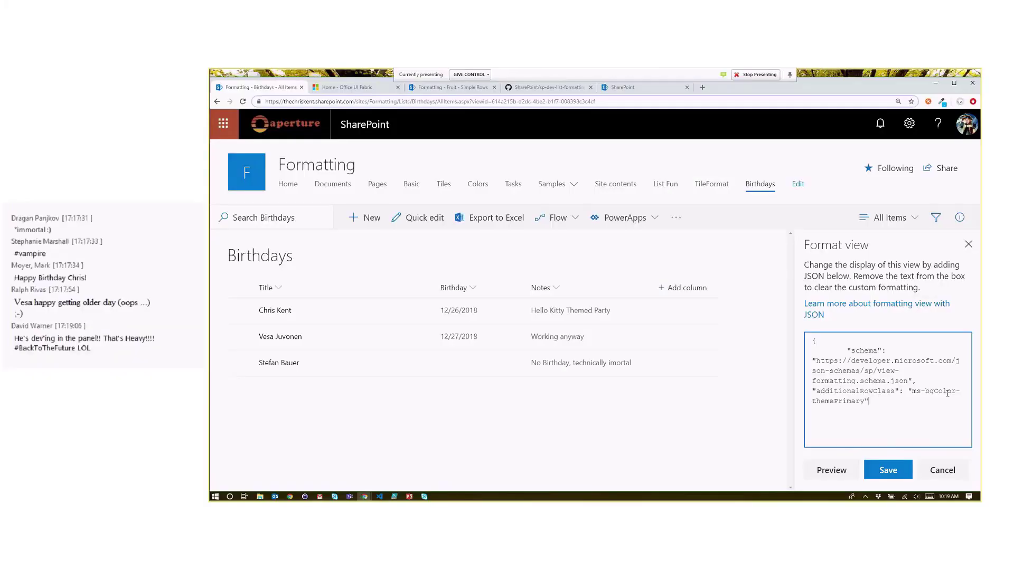
{"action": "type", "text": "}"}
{"action": "left_click", "coordinate": [836, 475]}
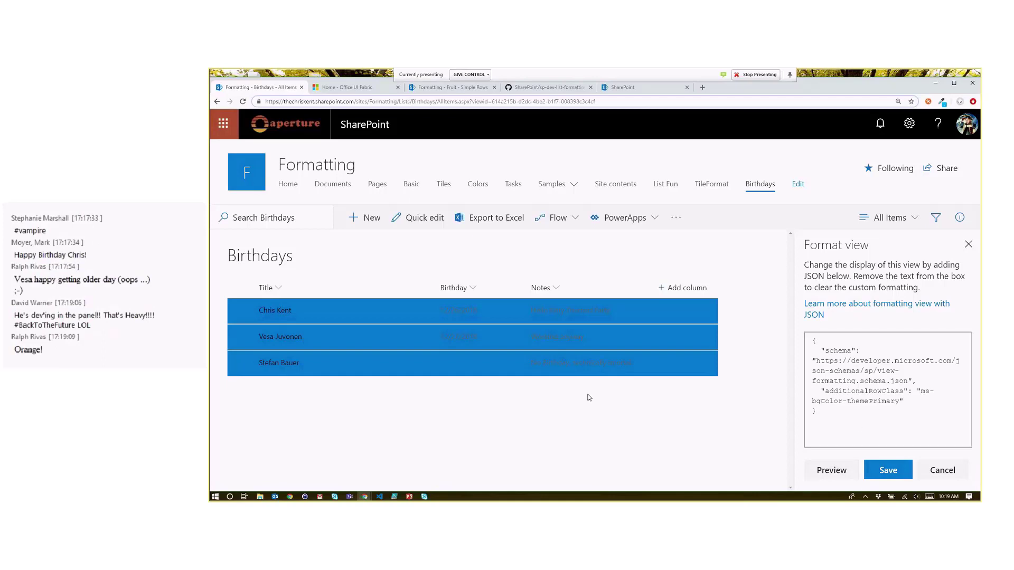
{"action": "left_click", "coordinate": [901, 401]}
{"action": "type", "text": "ms-fontColor"}
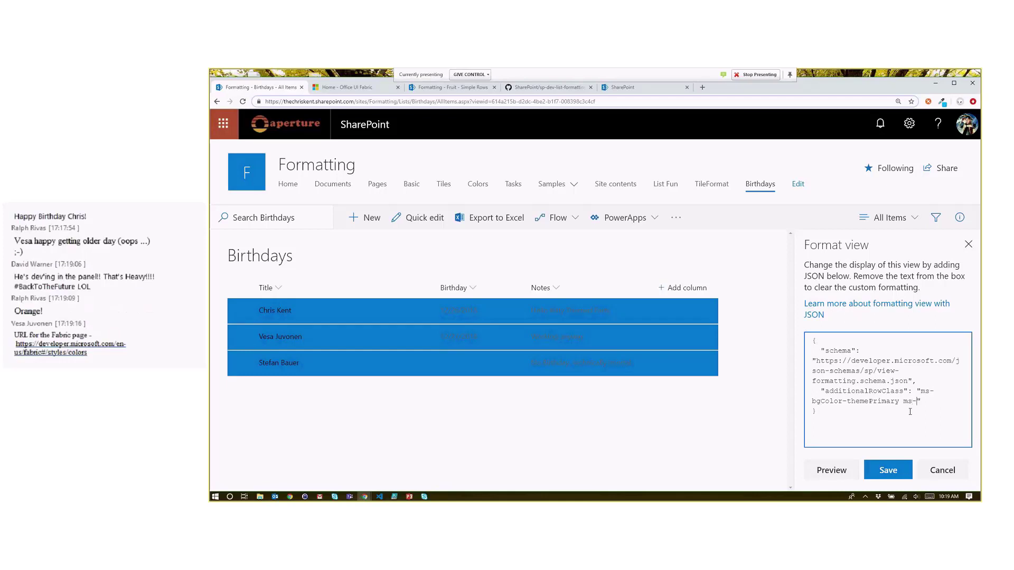
{"action": "type", "text": "-white"}
{"action": "left_click", "coordinate": [851, 470]}
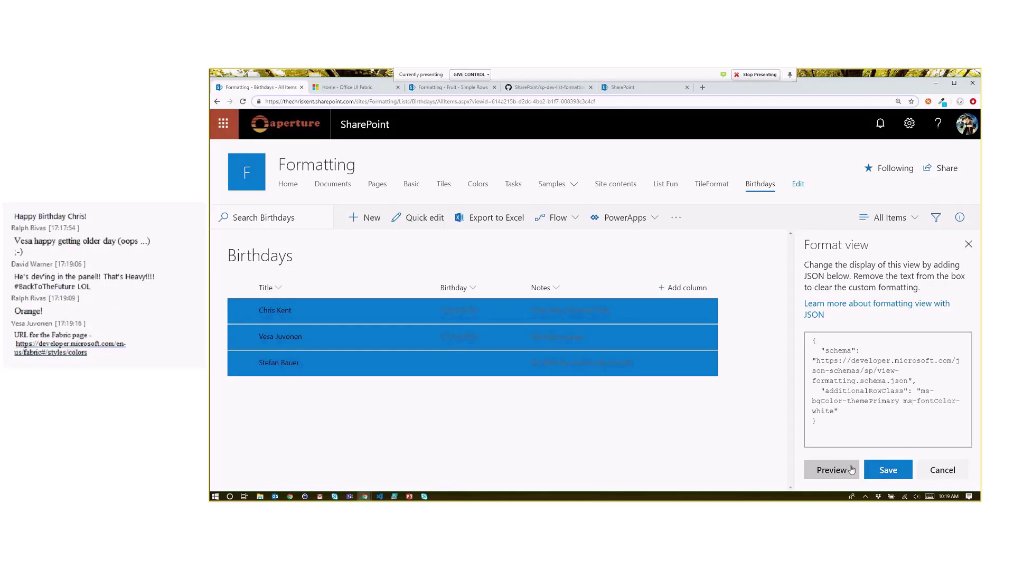
{"action": "left_click", "coordinate": [878, 469]}
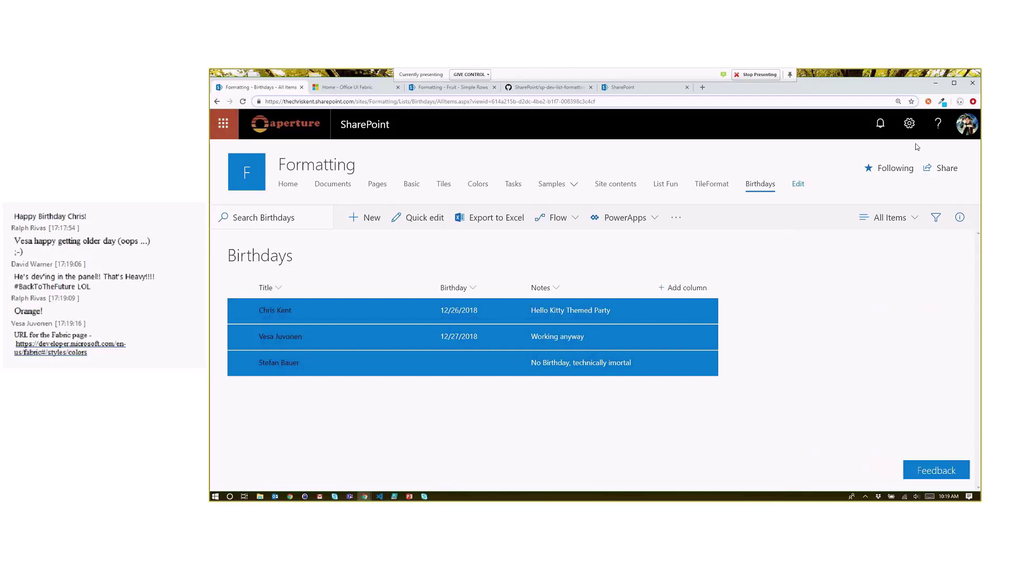
{"action": "left_click", "coordinate": [907, 125]}
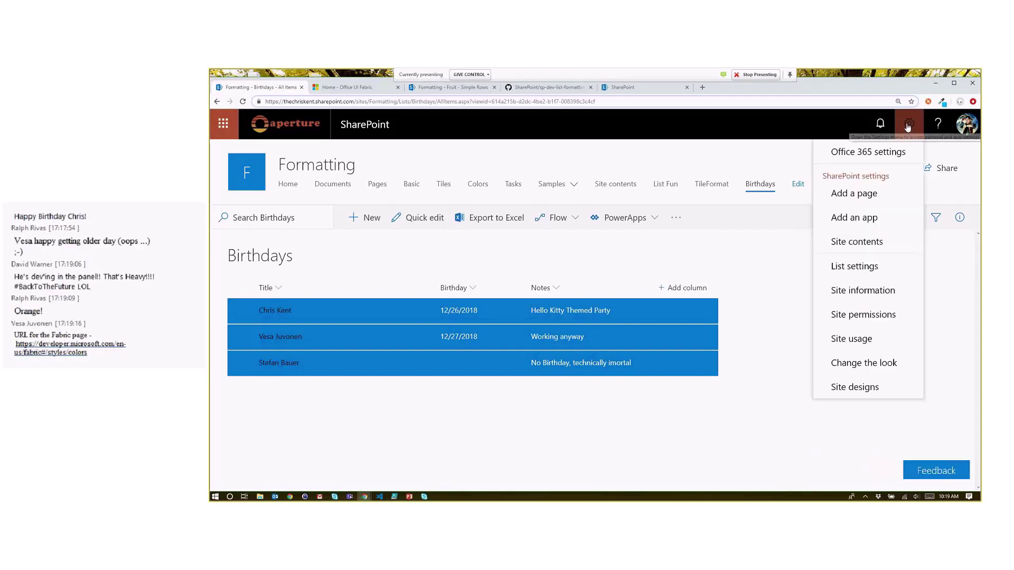
{"action": "left_click", "coordinate": [862, 363]}
{"action": "scroll", "coordinate": [816, 351], "scroll_direction": "down", "scroll_amount": 2}
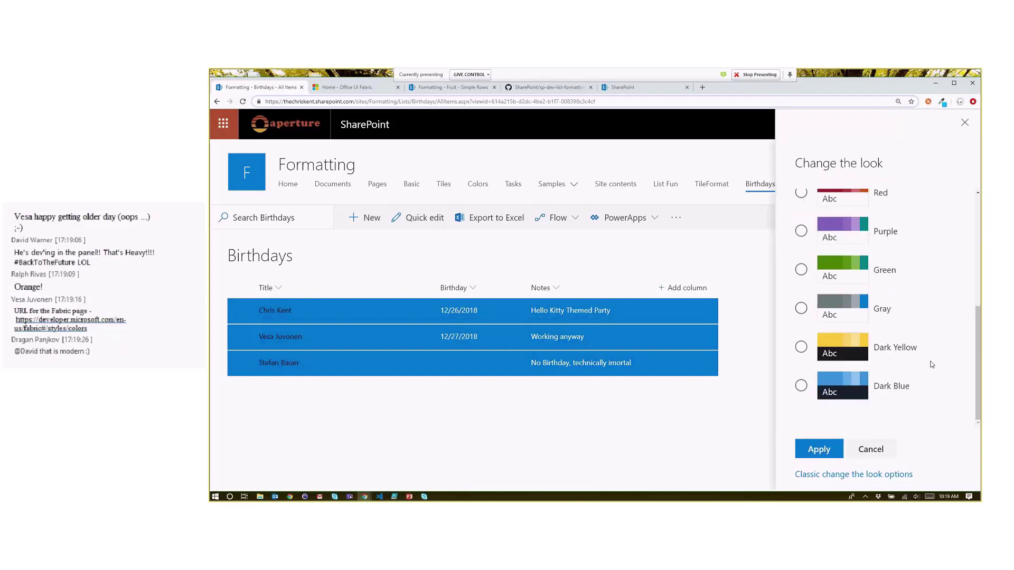
{"action": "left_click", "coordinate": [815, 353]}
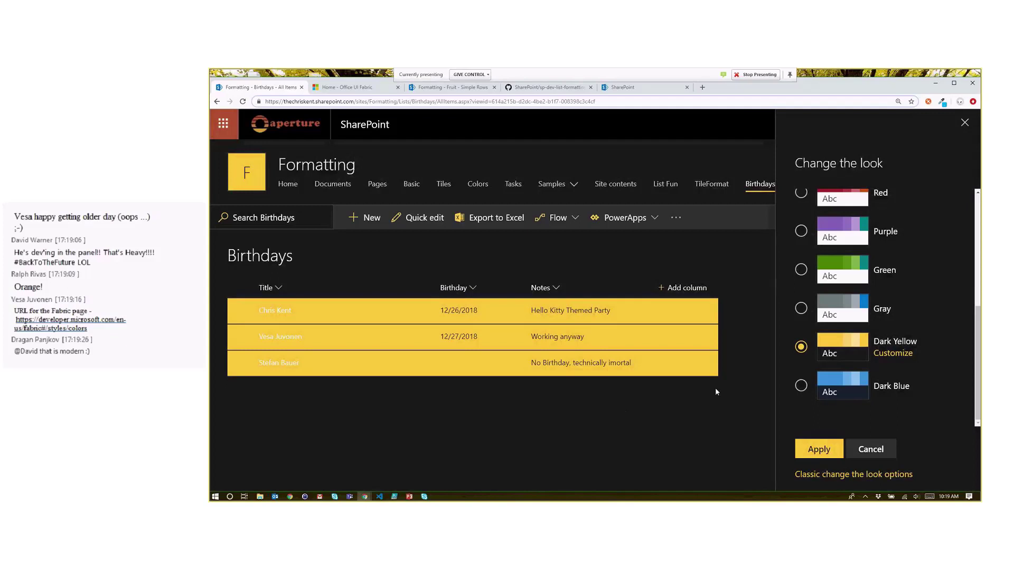
{"action": "scroll", "coordinate": [800, 232], "scroll_direction": "up", "scroll_amount": 5}
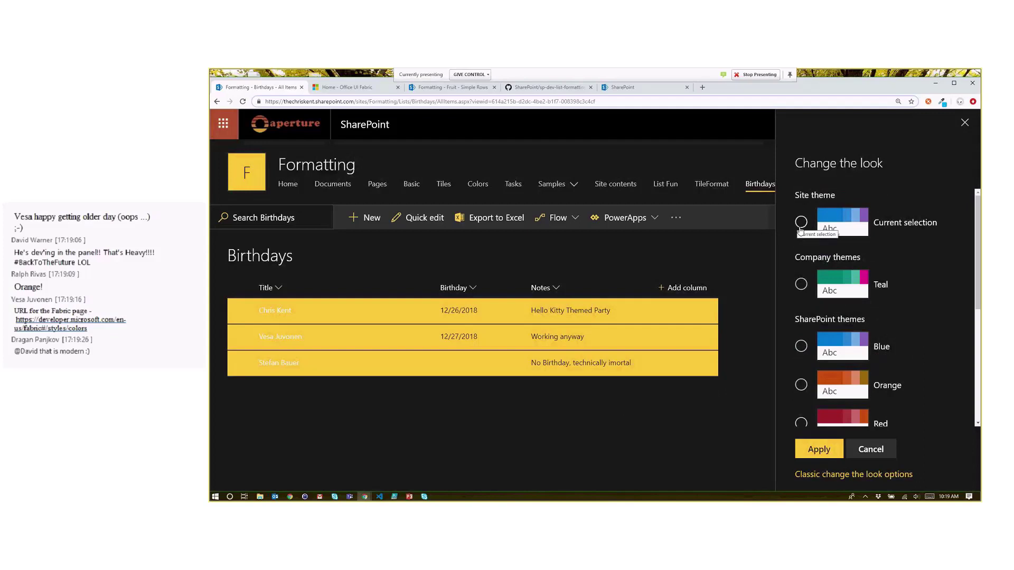
{"action": "left_click", "coordinate": [799, 227]}
{"action": "left_click", "coordinate": [871, 451]}
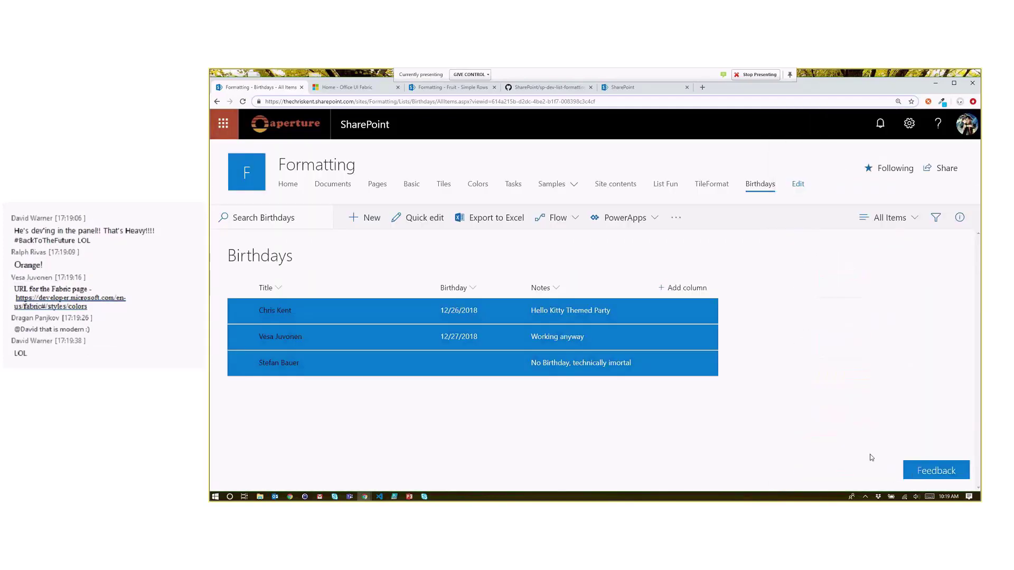
Reopen the Birthdays view formatting and append a themePrimaryDarker--hover background class, then preview
{"action": "left_click", "coordinate": [874, 224]}
{"action": "left_click", "coordinate": [905, 308]}
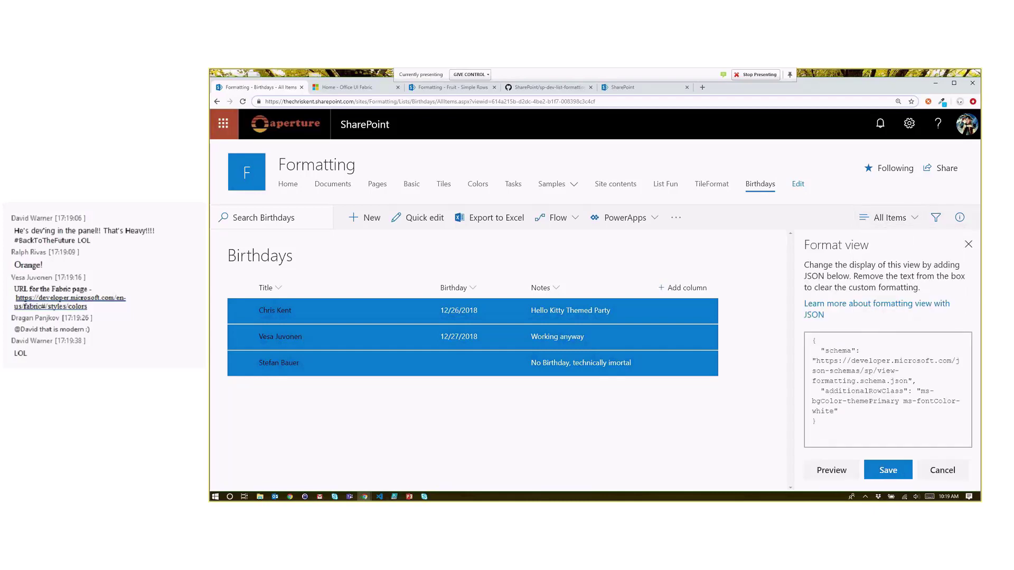
{"action": "key", "text": "alt+Tab"}
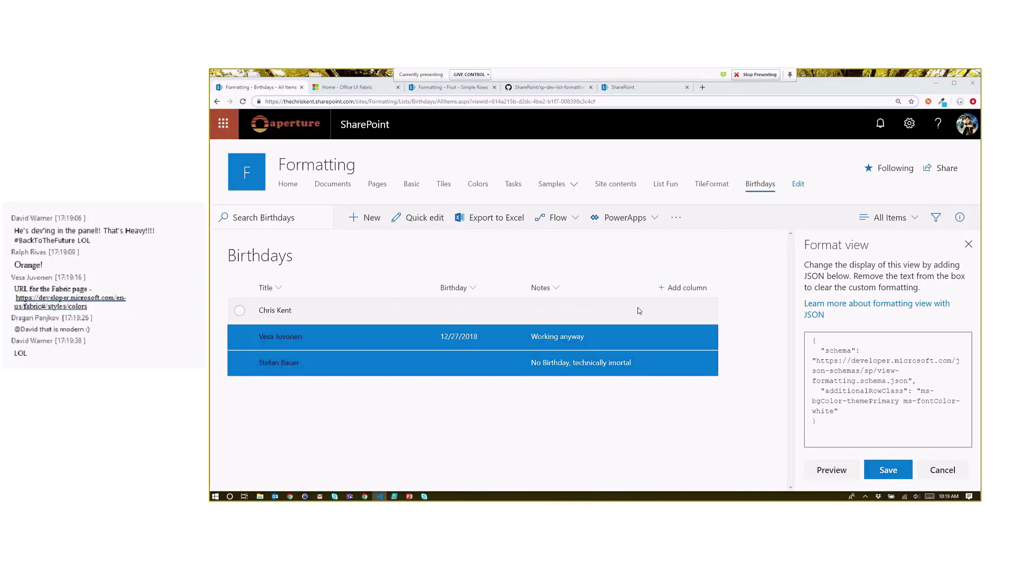
{"action": "left_click", "coordinate": [832, 410]}
{"action": "type", "text": "bg"}
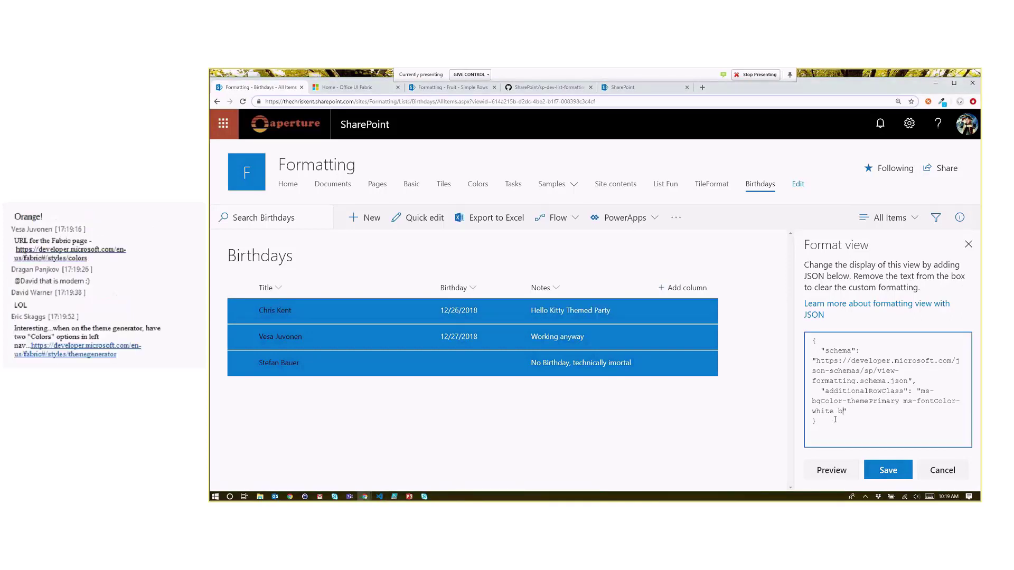
{"action": "type", "text": "Color--"}
{"action": "key", "text": "BackSpace"}
{"action": "type", "text": "themePrimaryDarker--hover"}
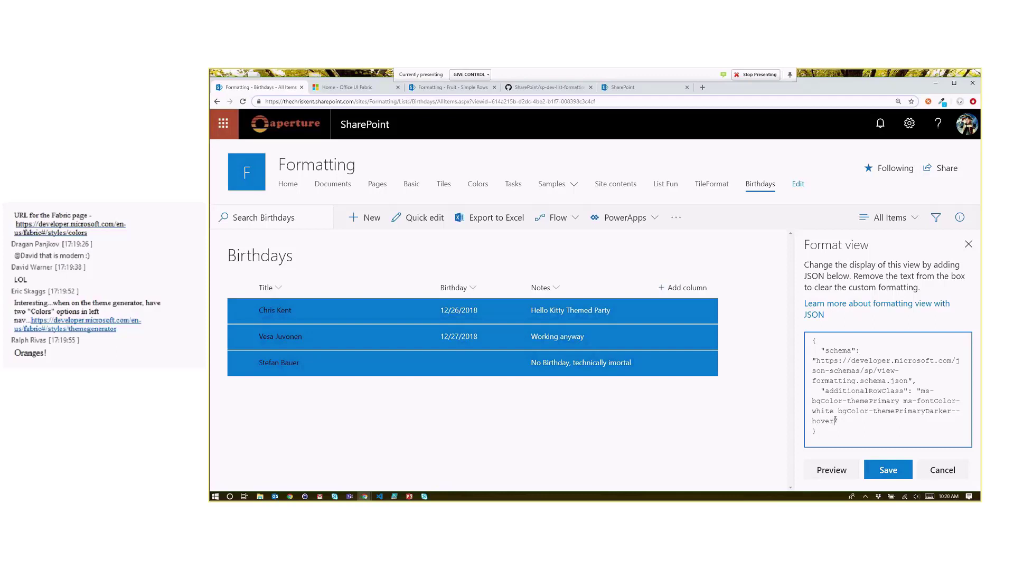
{"action": "left_click", "coordinate": [841, 471]}
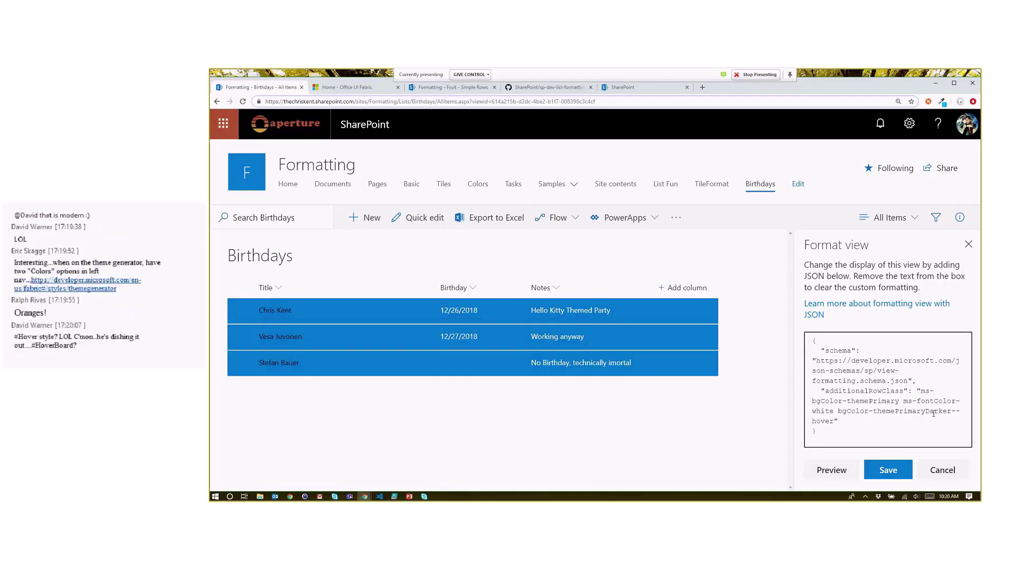
Correct the hover class to ms-bgColor-themeDarker--hover and preview the darker rows on hover
{"action": "left_click", "coordinate": [924, 411]}
{"action": "key", "text": "BackSpace"}
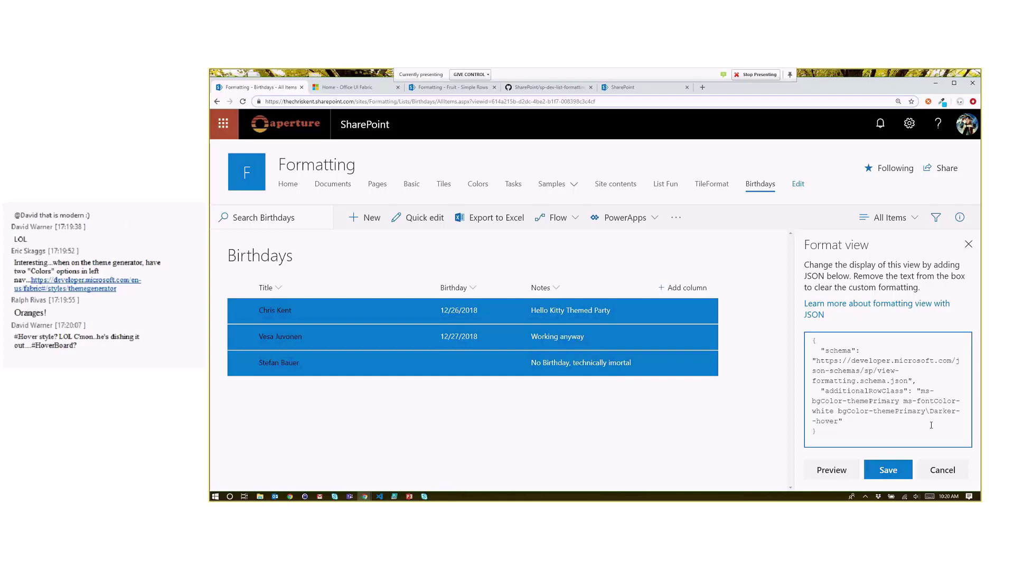
{"action": "key", "text": "BackSpace"}
{"action": "key", "text": "BackSpace"}
{"action": "key", "text": "BackSpace"}
{"action": "key", "text": "BackSpace"}
{"action": "key", "text": "BackSpace"}
{"action": "key", "text": "BackSpace"}
{"action": "left_click", "coordinate": [843, 469]}
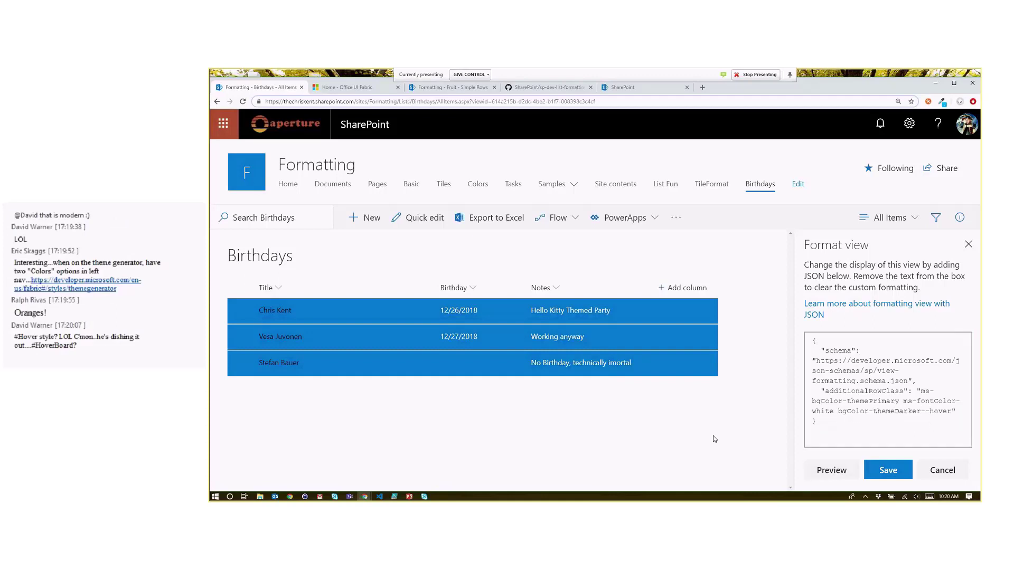
{"action": "left_click", "coordinate": [825, 472]}
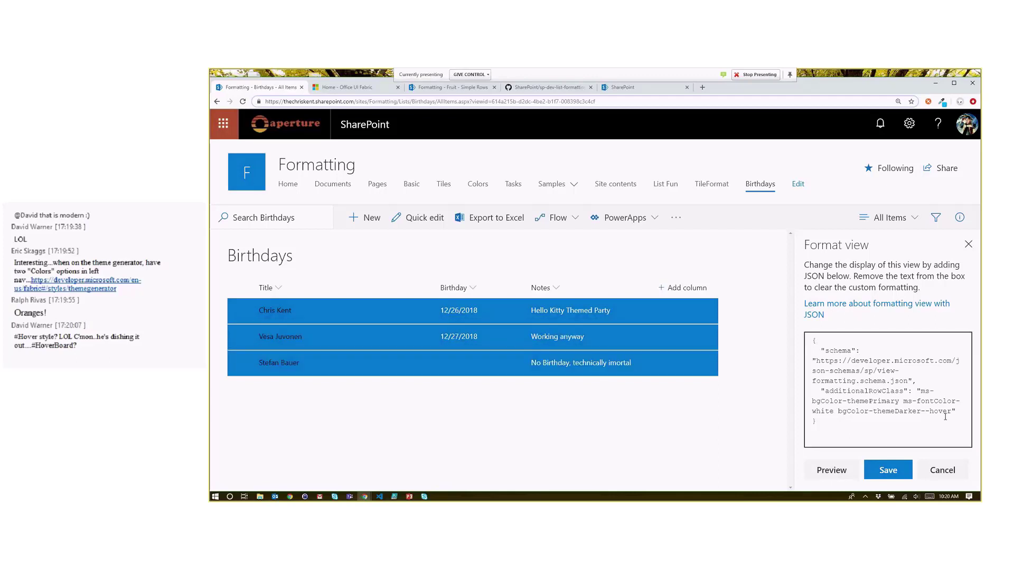
{"action": "left_click", "coordinate": [839, 411]}
{"action": "type", "text": "ms-"}
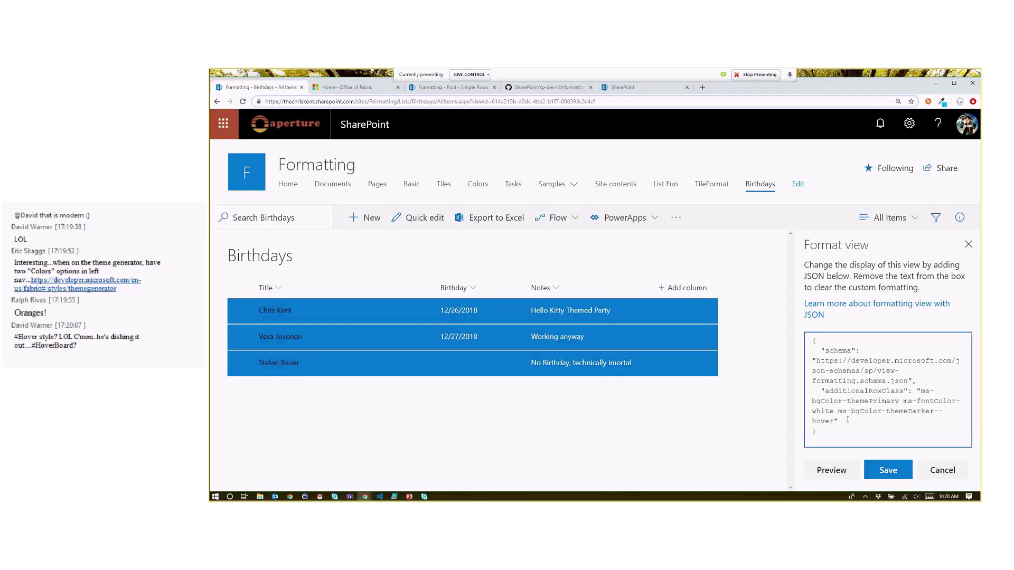
{"action": "left_click", "coordinate": [840, 469]}
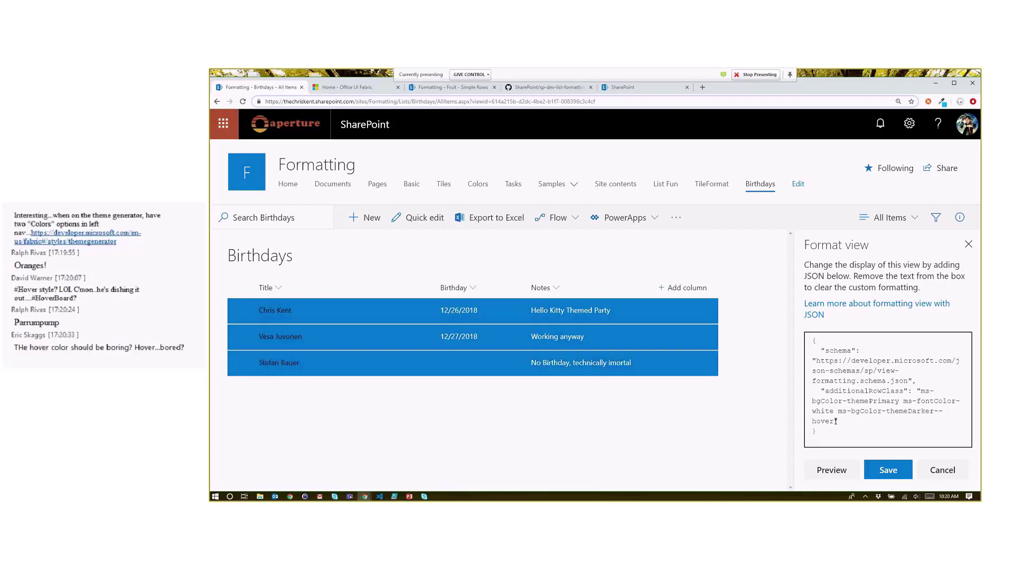
{"action": "key", "text": "alt+Tab"}
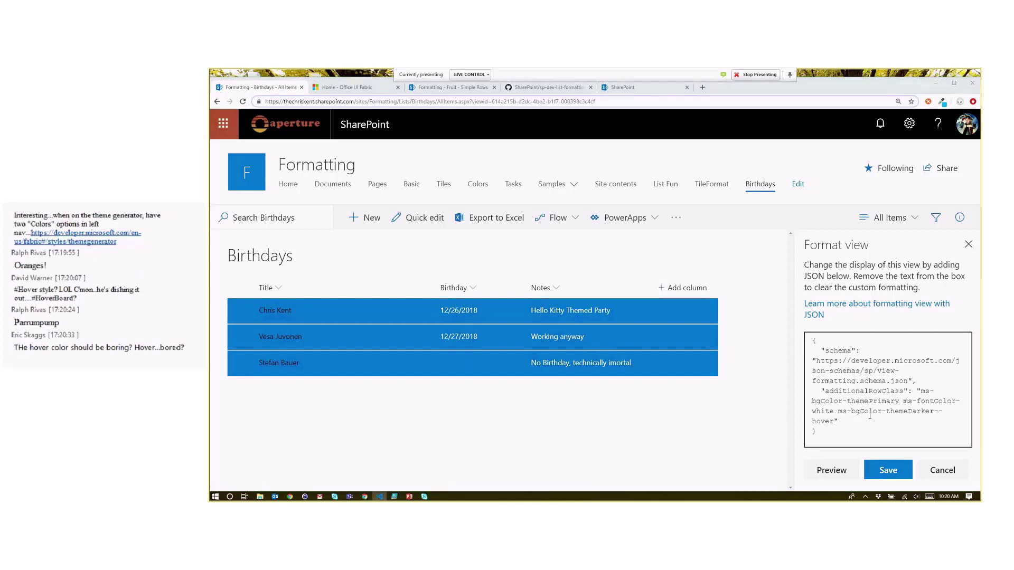
{"action": "left_click", "coordinate": [917, 391]}
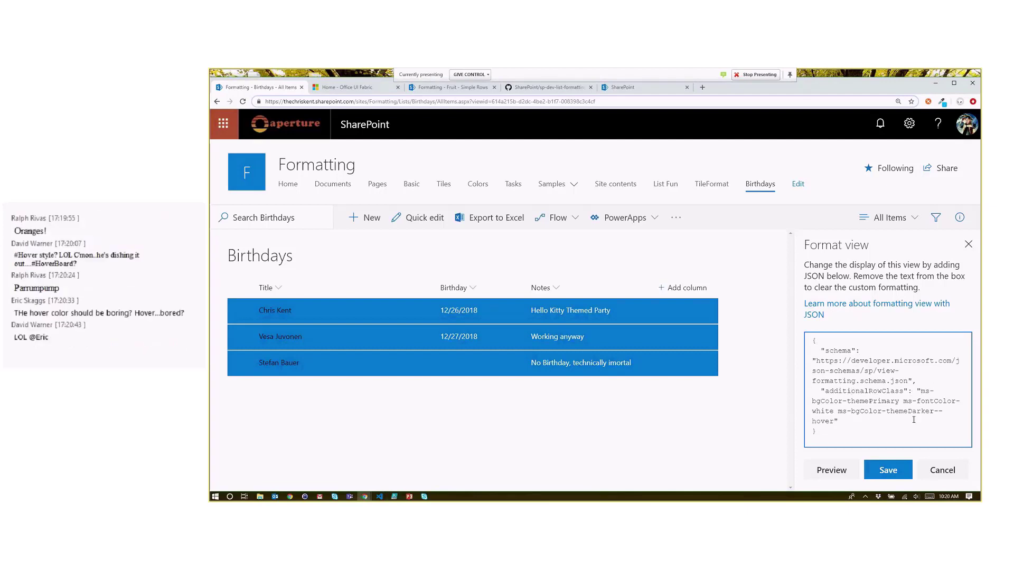
{"action": "type", "text": "=if("}
{"action": "key", "text": "alt+Tab"}
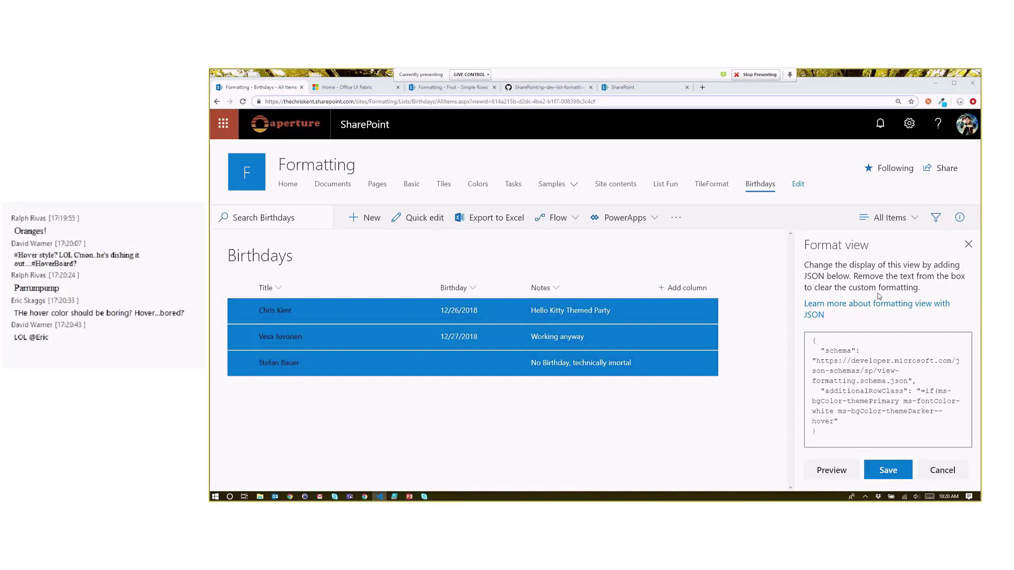
{"action": "left_click", "coordinate": [932, 391]}
{"action": "left_click", "coordinate": [940, 390]}
{"action": "type", "text": "toString([$Bir"}
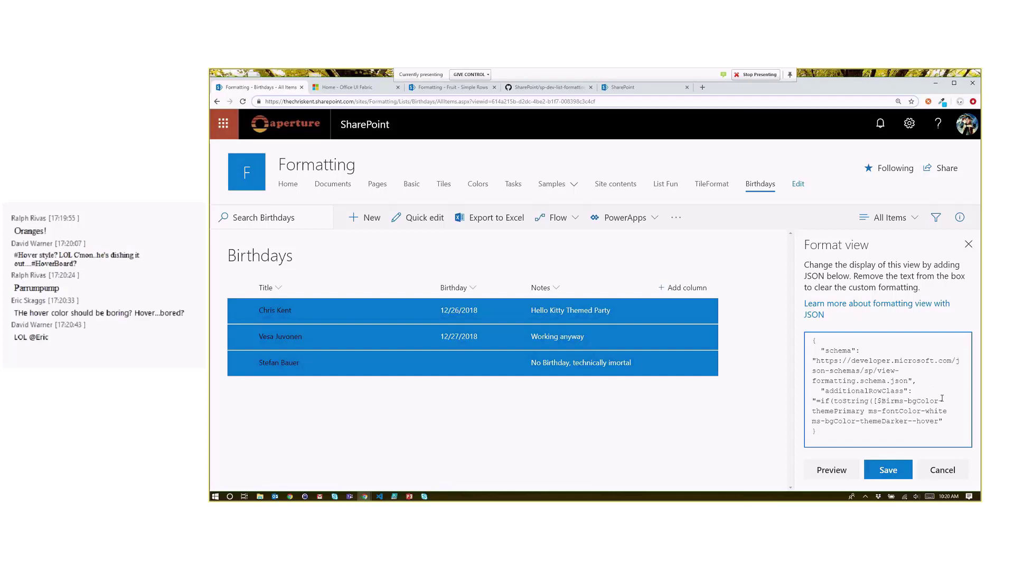
{"action": "type", "text": "thday"}
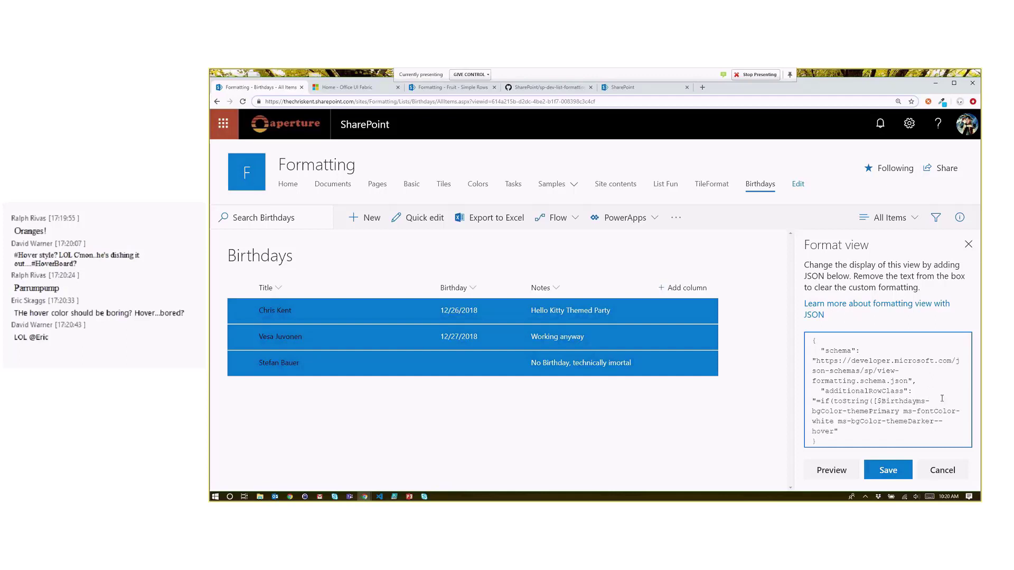
{"action": "type", "text": "]=='', '"}
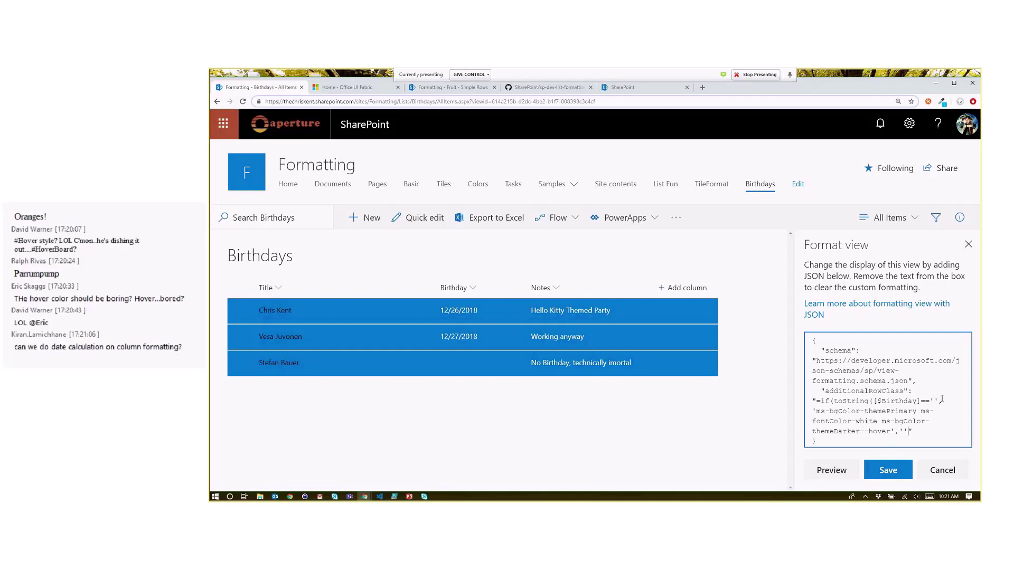
{"action": "type", "text": ")"}
{"action": "left_click", "coordinate": [843, 478]}
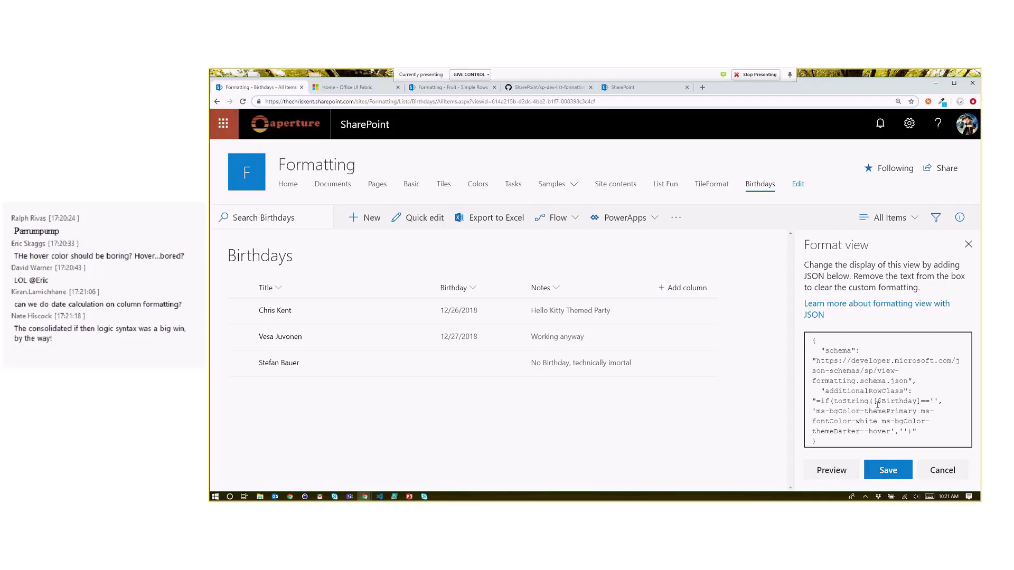
{"action": "left_click", "coordinate": [929, 424]}
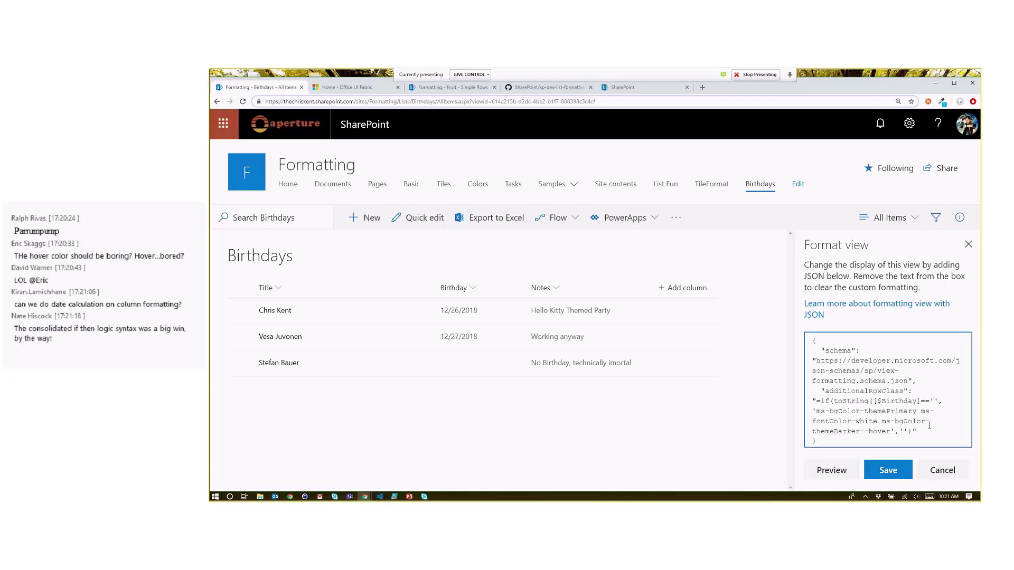
{"action": "left_click", "coordinate": [856, 474]}
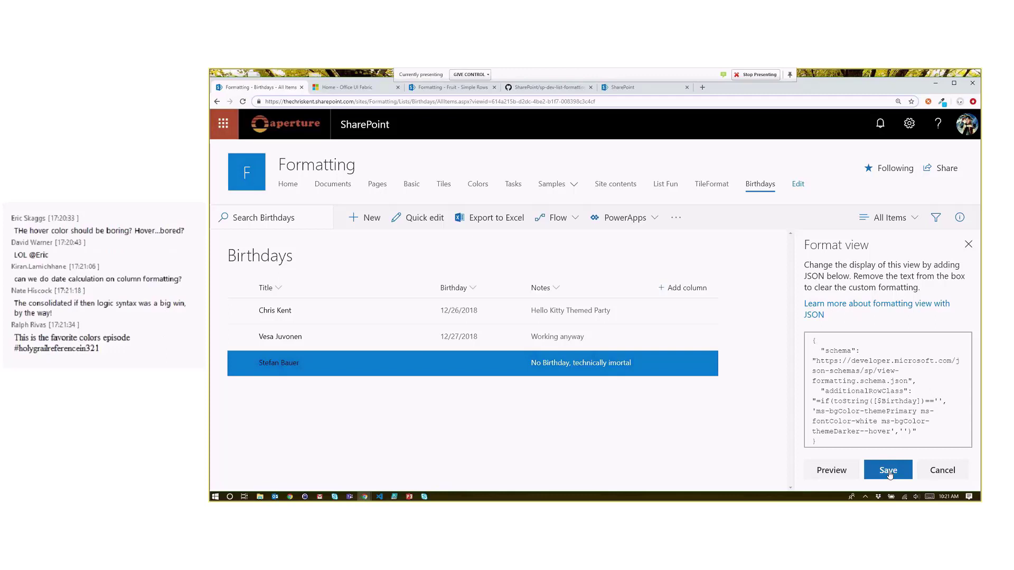
Switch to the Fruit list and open Format current view for its Simple Rows view
{"action": "left_click", "coordinate": [438, 90]}
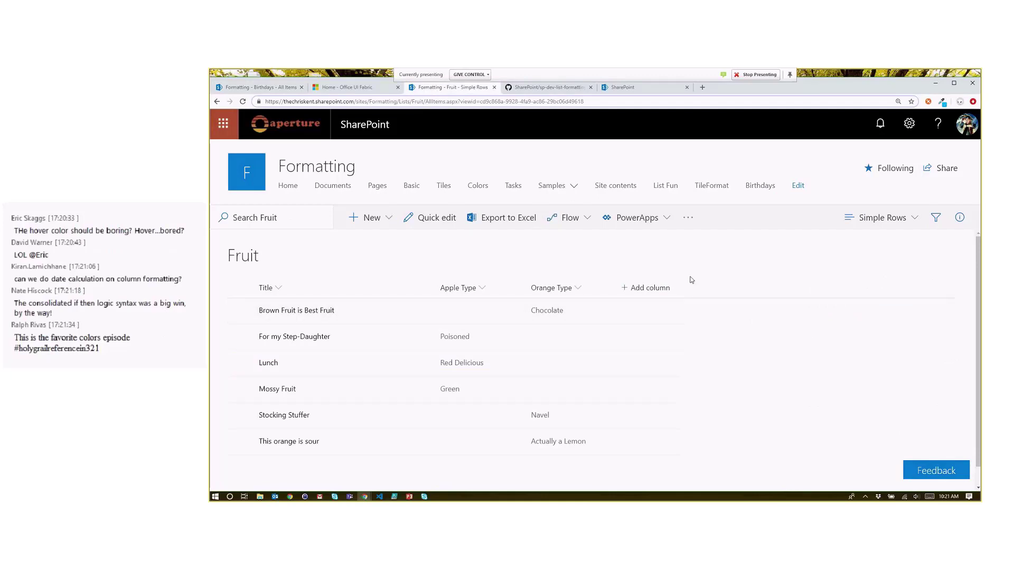
{"action": "left_click", "coordinate": [391, 224]}
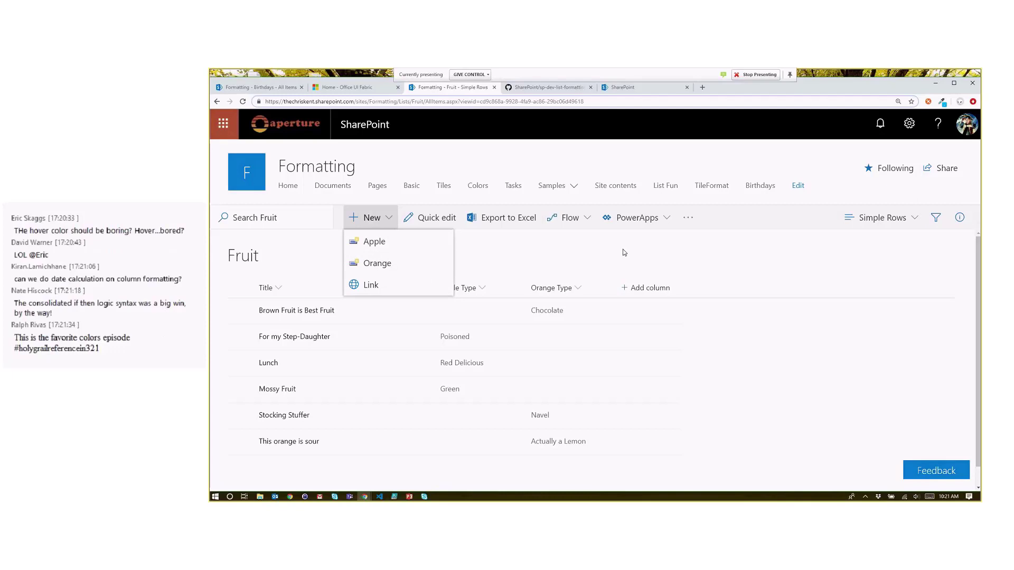
{"action": "left_click", "coordinate": [893, 221]}
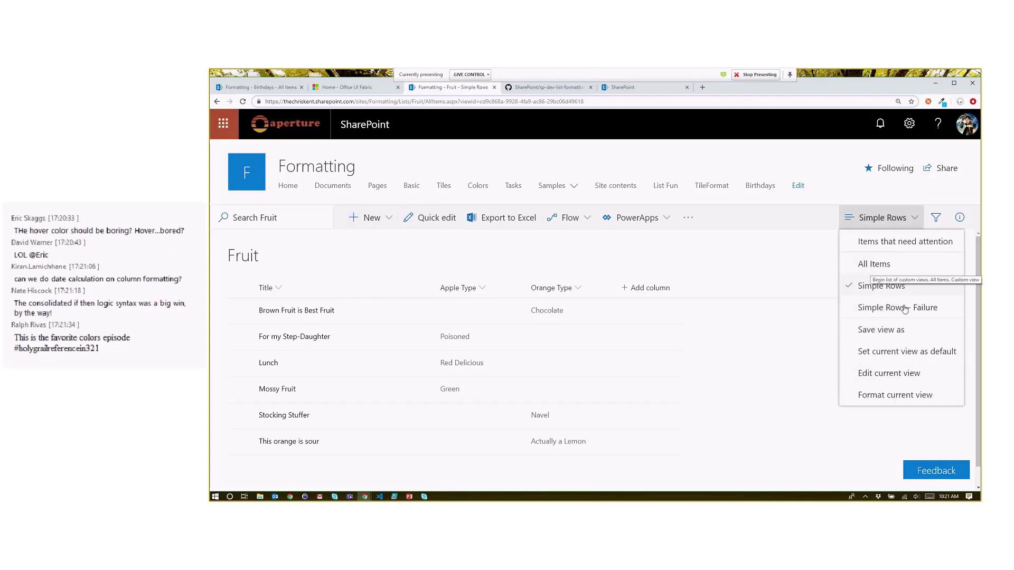
{"action": "left_click", "coordinate": [896, 395]}
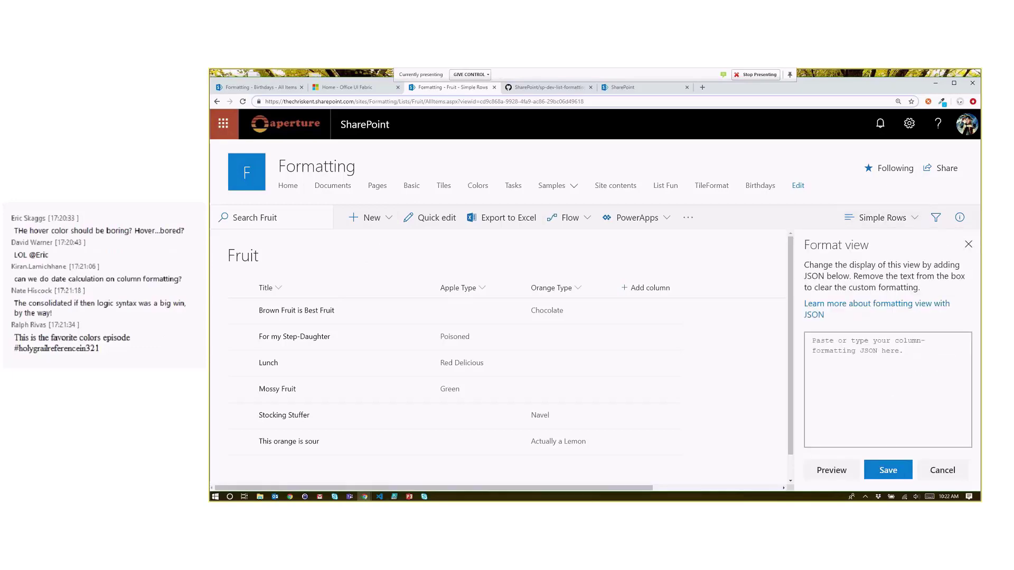
{"action": "key", "text": "alt+Tab"}
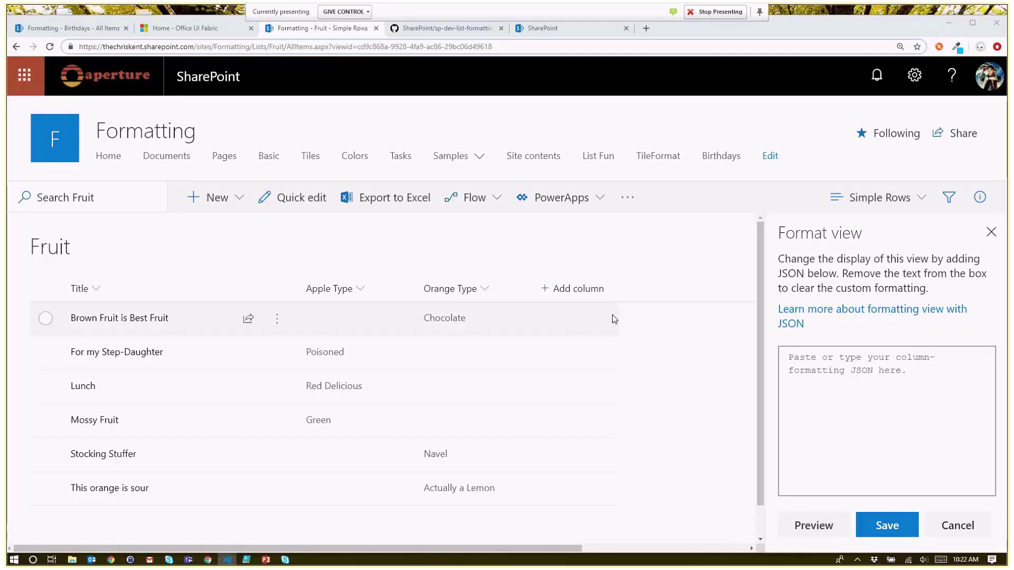
Enter additionalRowClass: ms-bgColor-redDark for Apple, ms-bgColor-orangeLighter otherwise, plus ms-fontColor-white
{"action": "left_click", "coordinate": [809, 380]}
{"action": "type", "text": "{ \t\"schema\": \"https://developer.microsoft.com/json-schemas/sp/view-formatting.schema.json\","}
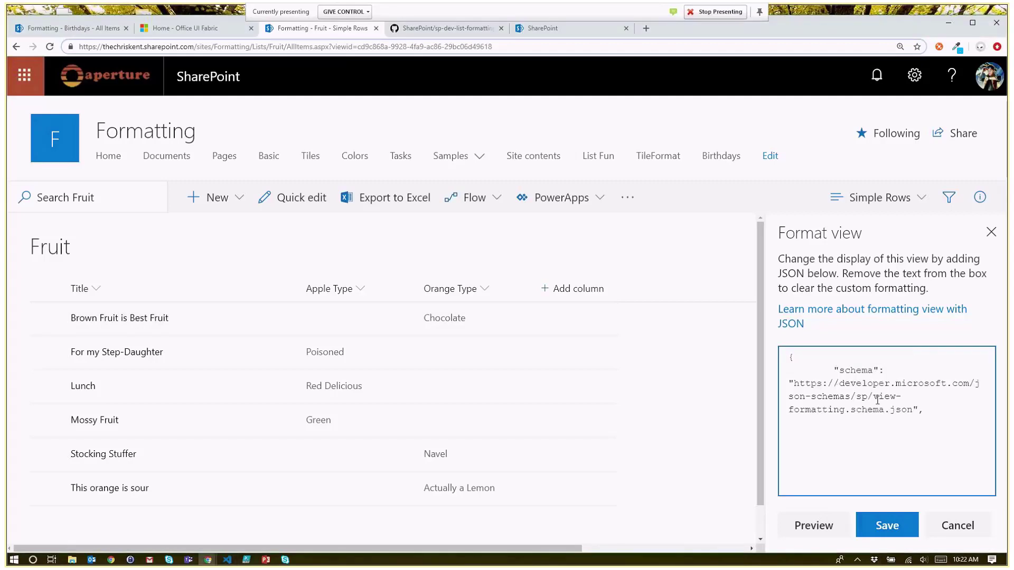
{"action": "key", "text": "Return"}
{"action": "type", "text": "\"additionalRowClass\":"}
{"action": "type", "text": "\"=if([$Content"}
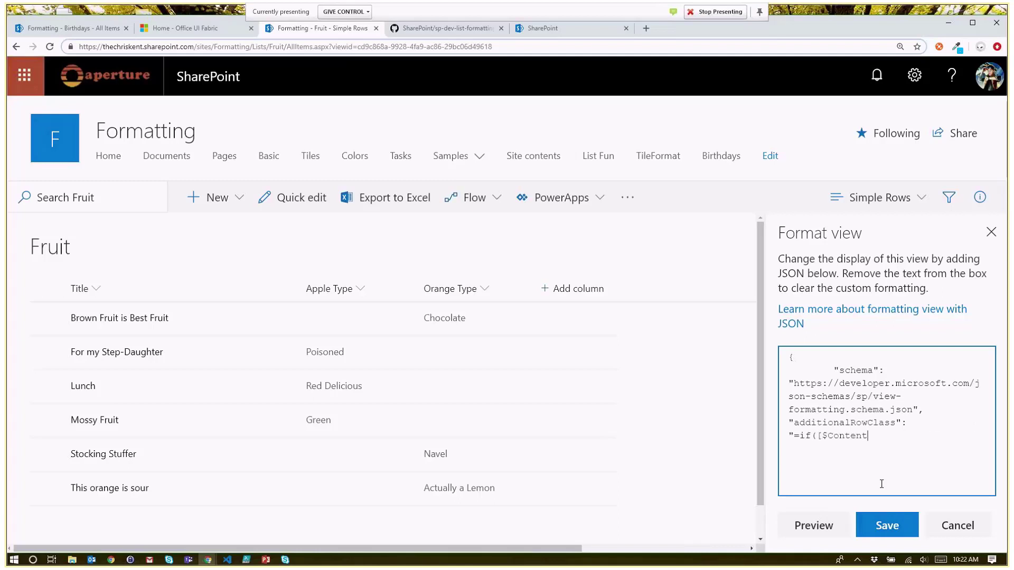
{"action": "type", "text": "Type"}
{"action": "type", "text": "=='Apple', 'ms-bgColor-red"}
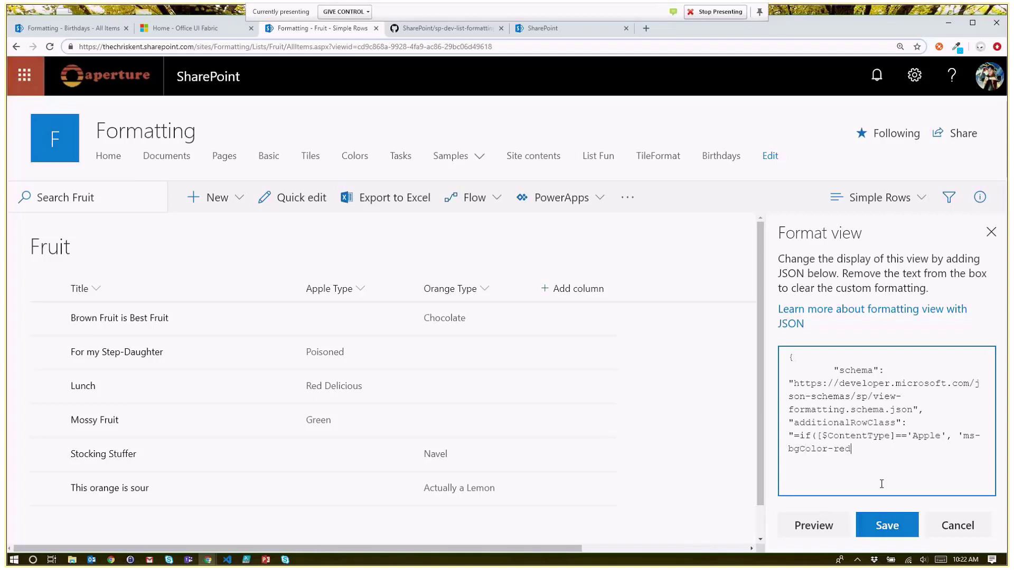
{"action": "type", "text": "Dark', 'ms-bgColor-orangeLighter') +"}
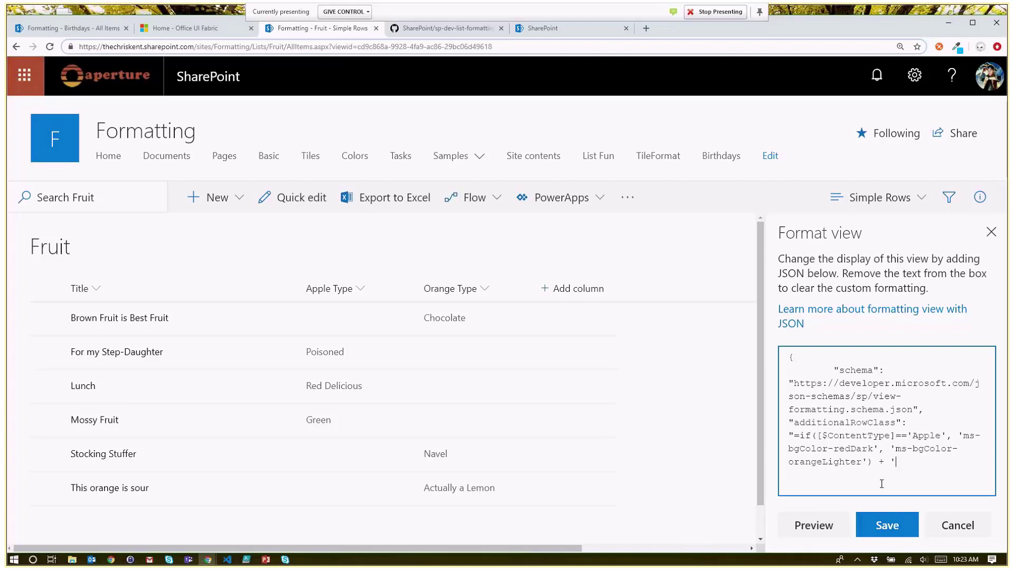
{"action": "type", "text": "ms-f"}
{"action": "type", "text": "ontColor-white"}
{"action": "type", "text": "\" "}
{"action": "type", "text": "}"}
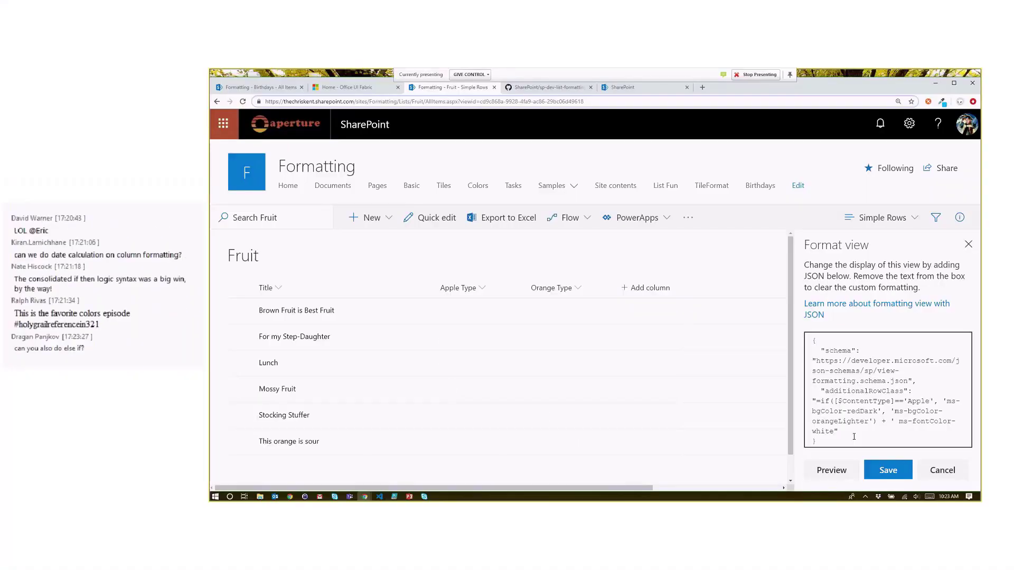
Replace the JSON with the corrected version from VS Code and preview dark red Apple rows
{"action": "key", "text": "alt+Tab"}
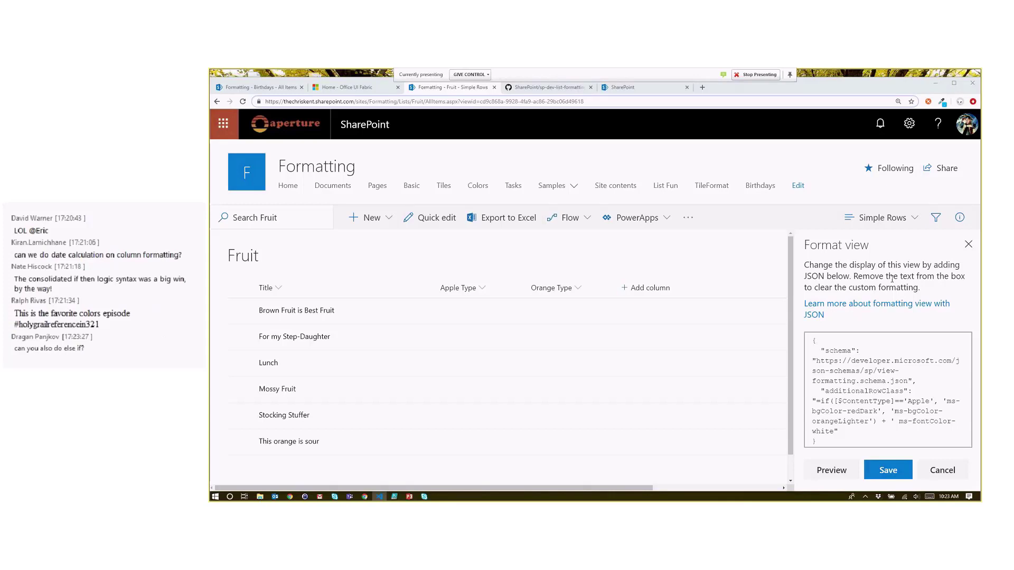
{"action": "key", "text": "alt+Tab"}
{"action": "key", "text": "ctrl+a"}
{"action": "type", "text": "{   \"schema\": \"https://developer.microsoft.com/json-schemas/sp/view-formatting.schema.json\",   \"additionalRowClass\": \"=if([$ContentType]=='Apple','ms-bgColor-redDark', 'ms-bgColor-orangeLighter') + ' ms-fontColor-white'\" }"}
{"action": "left_click", "coordinate": [855, 469]}
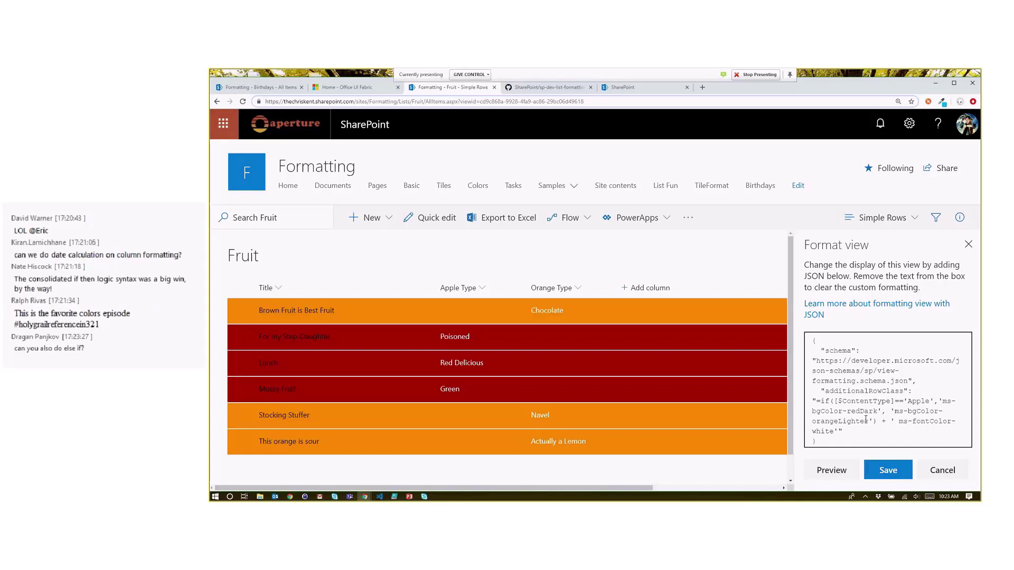
Highlight the if parenthesis, the [$ContentType]=='Apple' condition and the redDark class to explain them
{"action": "left_click", "coordinate": [814, 408]}
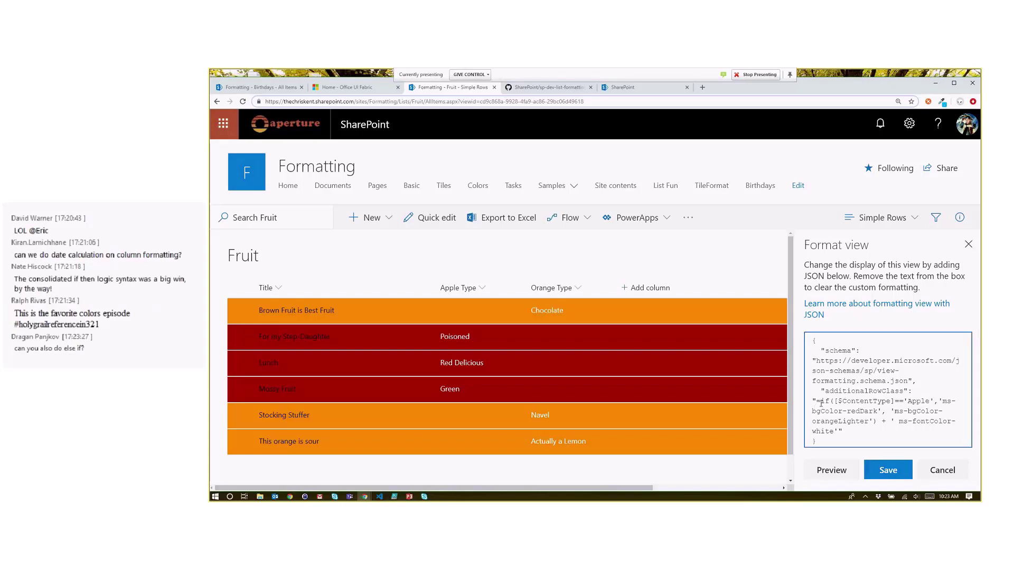
{"action": "left_click_drag", "start_coordinate": [829, 401], "coordinate": [836, 401]}
{"action": "left_click_drag", "start_coordinate": [933, 401], "coordinate": [835, 405]}
{"action": "left_click_drag", "start_coordinate": [938, 402], "coordinate": [874, 419]}
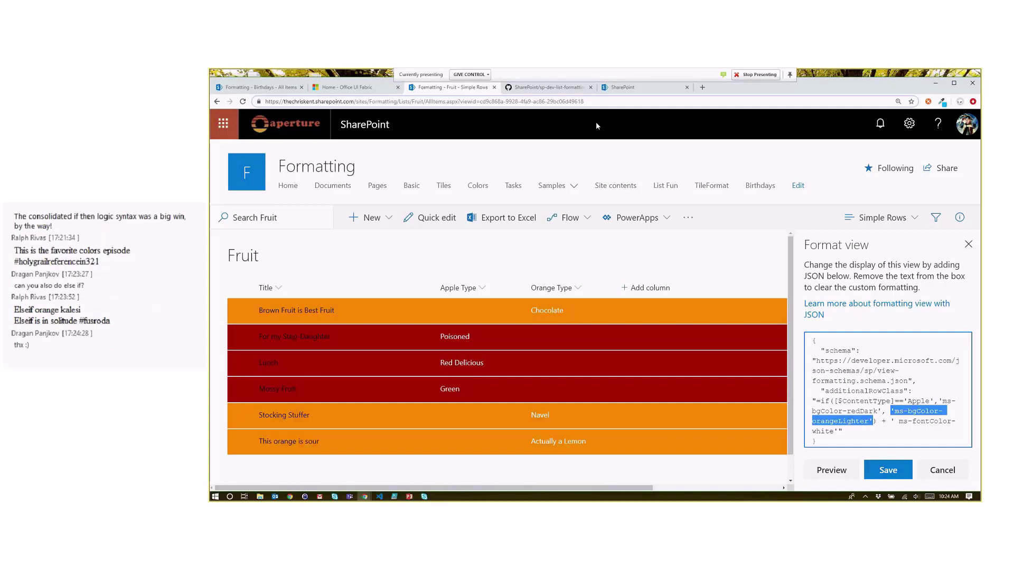
Copy the sp-dev-list-formatting repository URL and send it in the Skype chat
{"action": "left_click", "coordinate": [550, 92]}
{"action": "left_click", "coordinate": [543, 102]}
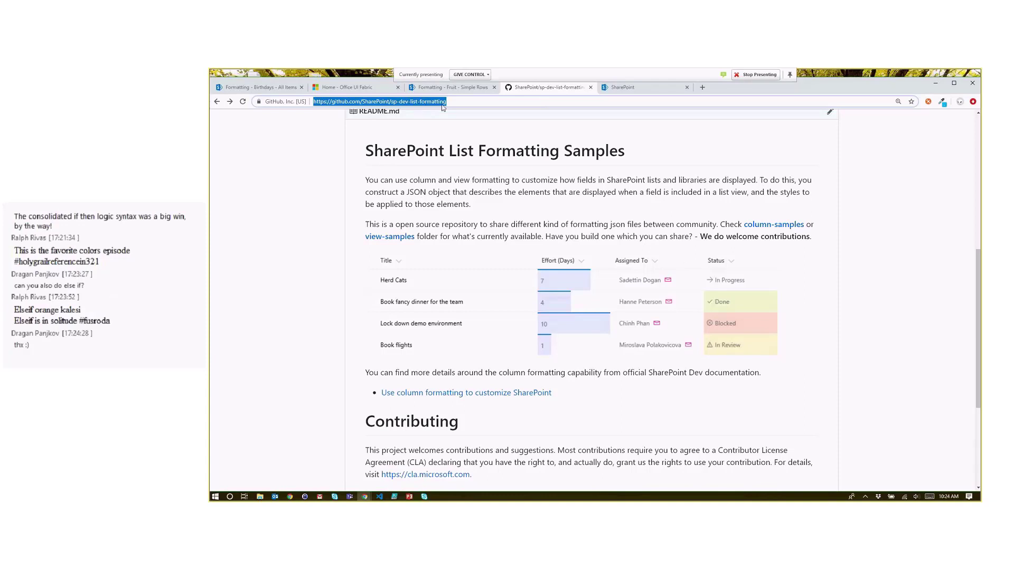
{"action": "right_click", "coordinate": [408, 104]}
{"action": "left_click", "coordinate": [422, 146]}
{"action": "key", "text": "alt+Tab"}
{"action": "key", "text": "ctrl+v"}
{"action": "key", "text": "Return"}
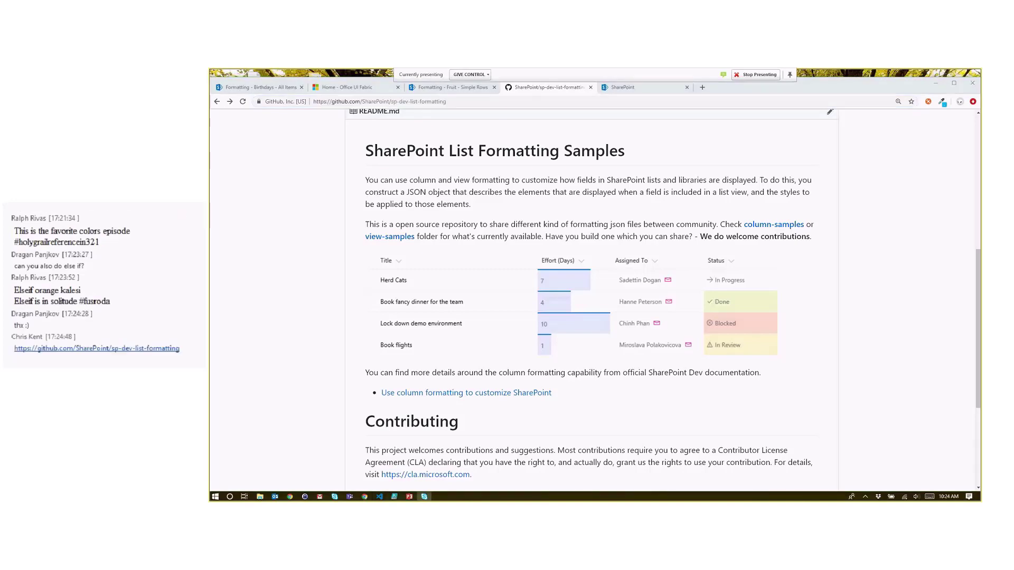
Open the view-samples > contenttype-format sample folder in the GitHub repository
{"action": "scroll", "coordinate": [632, 212], "scroll_direction": "up", "scroll_amount": 3}
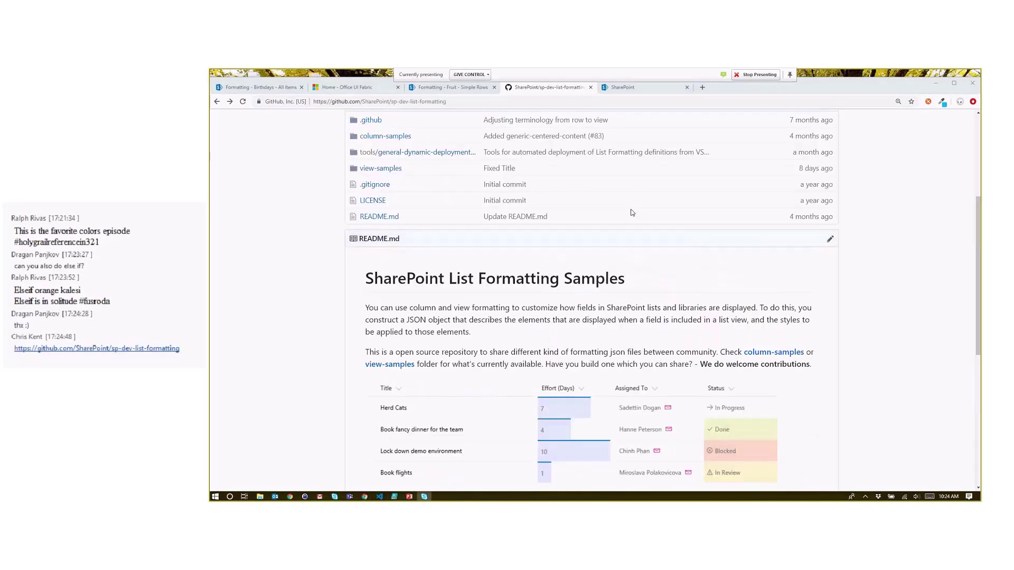
{"action": "scroll", "coordinate": [632, 212], "scroll_direction": "up", "scroll_amount": 1}
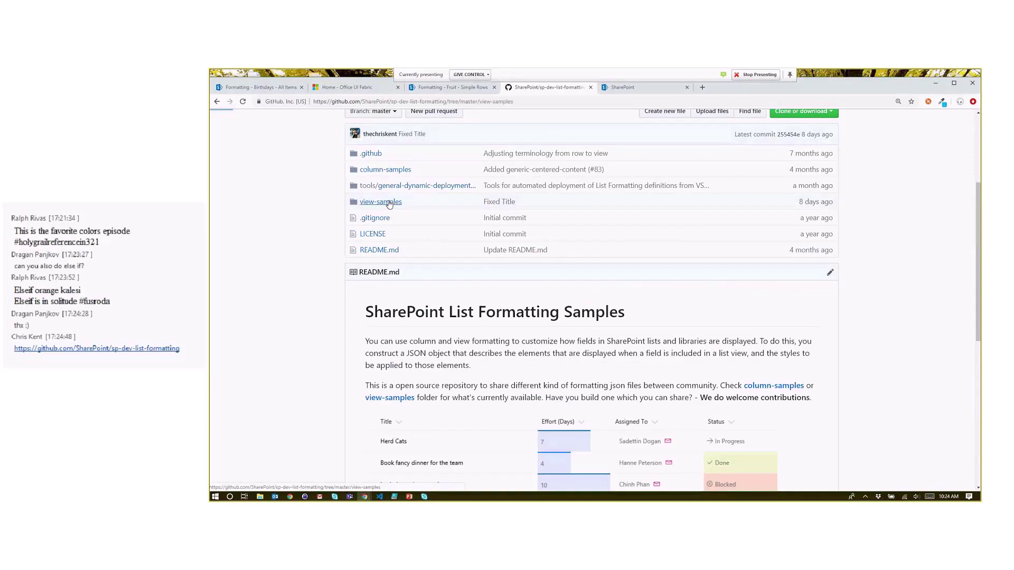
{"action": "left_click", "coordinate": [388, 203]}
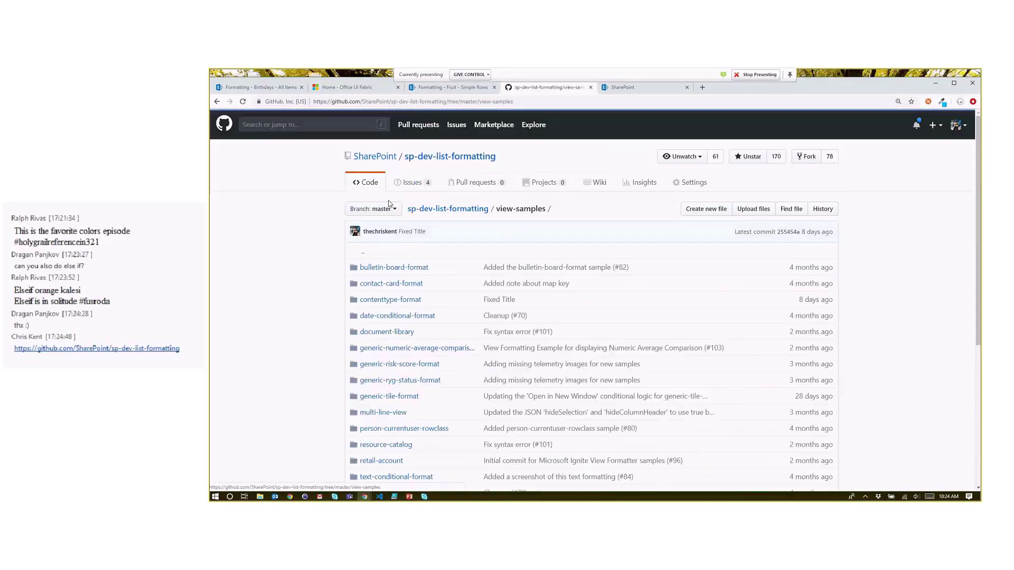
{"action": "left_click", "coordinate": [408, 301]}
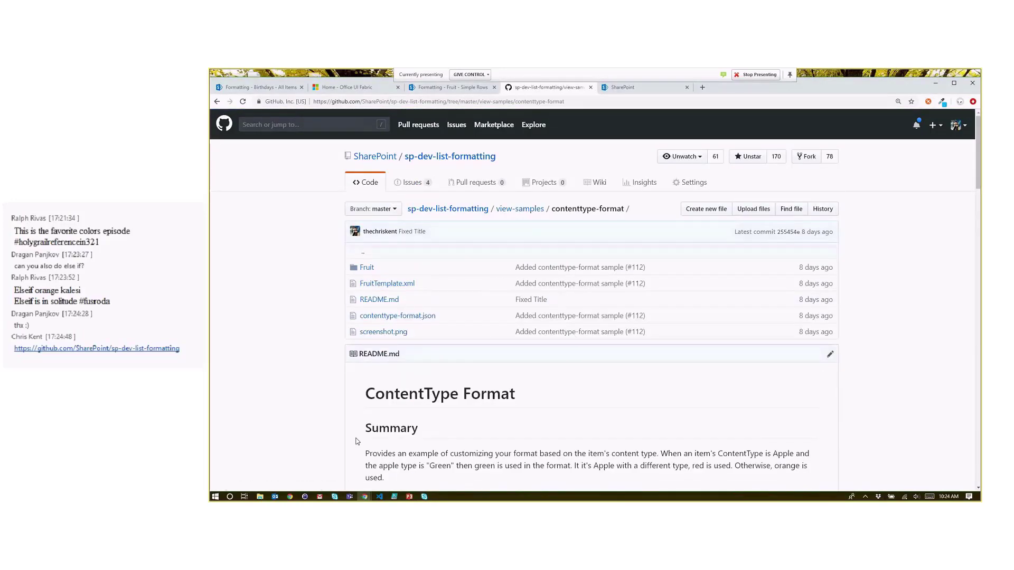
{"action": "left_click", "coordinate": [409, 497]}
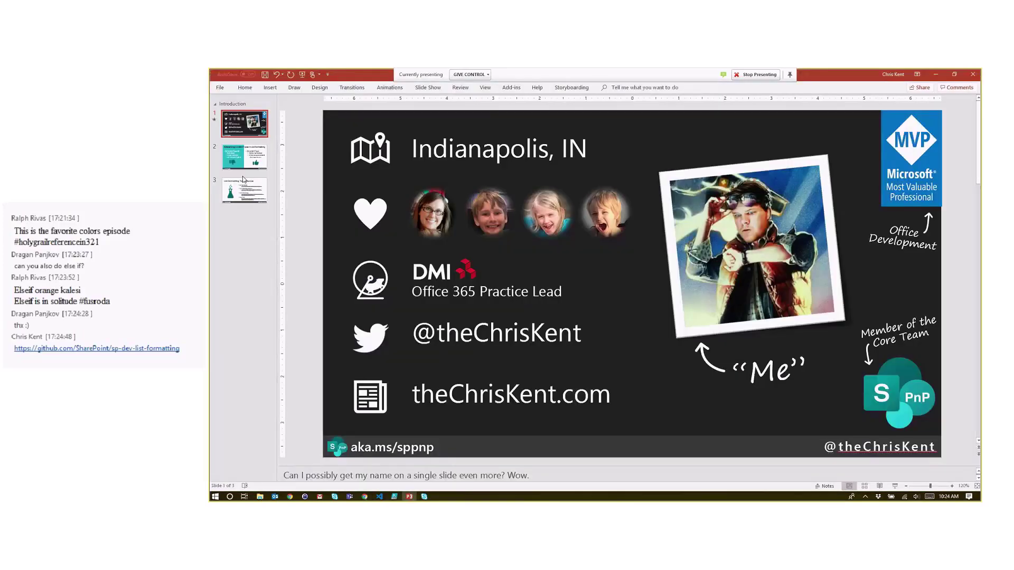
Present the slide comparing [$ContentTypeId] with [$ContentType], then minimize PowerPoint back to GitHub
{"action": "left_click", "coordinate": [244, 161]}
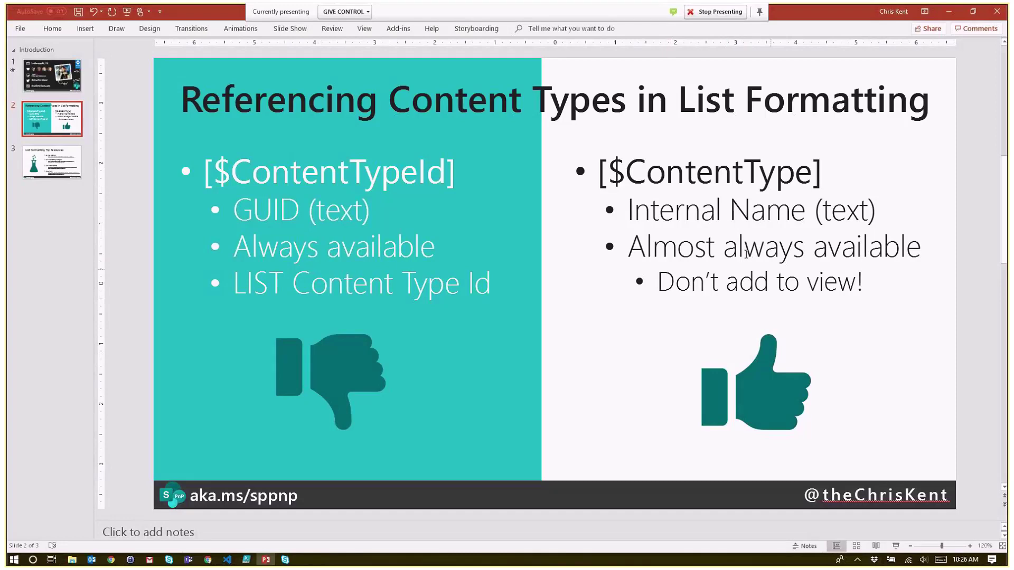
{"action": "left_click", "coordinate": [943, 17]}
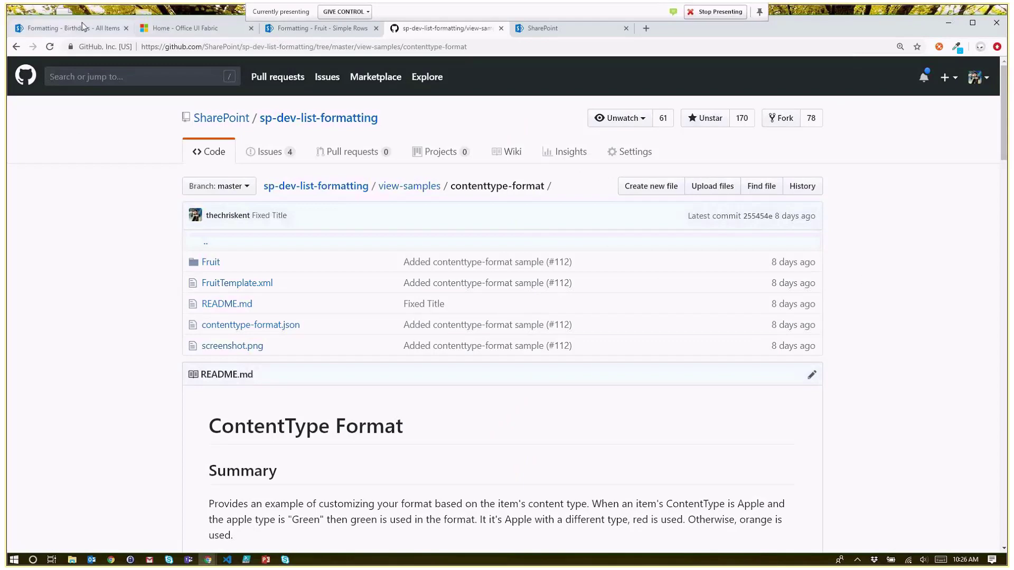
Switch the Fruit list to the Simple Rows - Failure view
{"action": "left_click", "coordinate": [297, 27]}
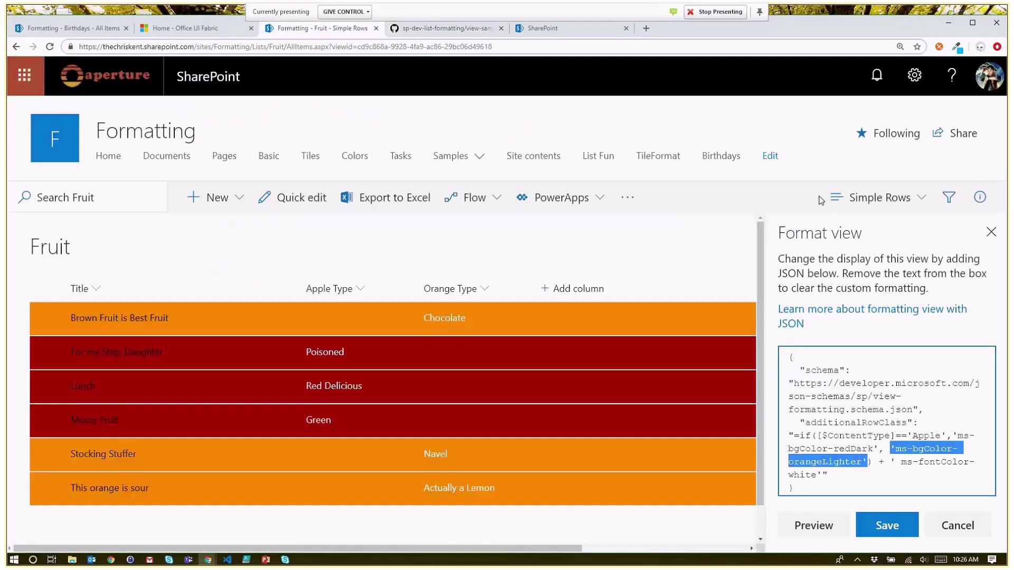
{"action": "left_click", "coordinate": [823, 199]}
{"action": "left_click", "coordinate": [871, 330]}
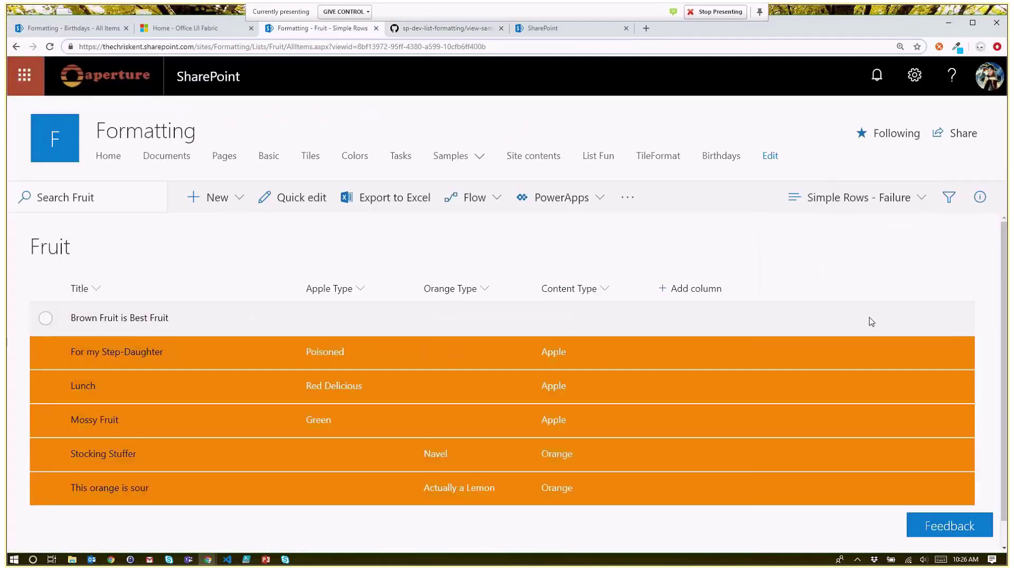
Hide the Content Type column from the view through Show/hide columns
{"action": "left_click", "coordinate": [604, 291]}
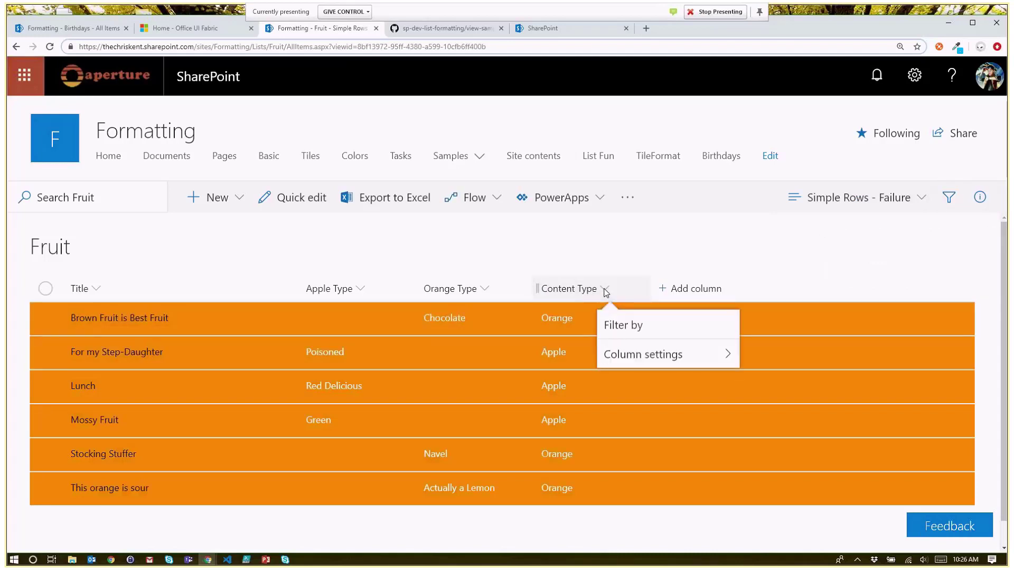
{"action": "mouse_move", "coordinate": [661, 356]}
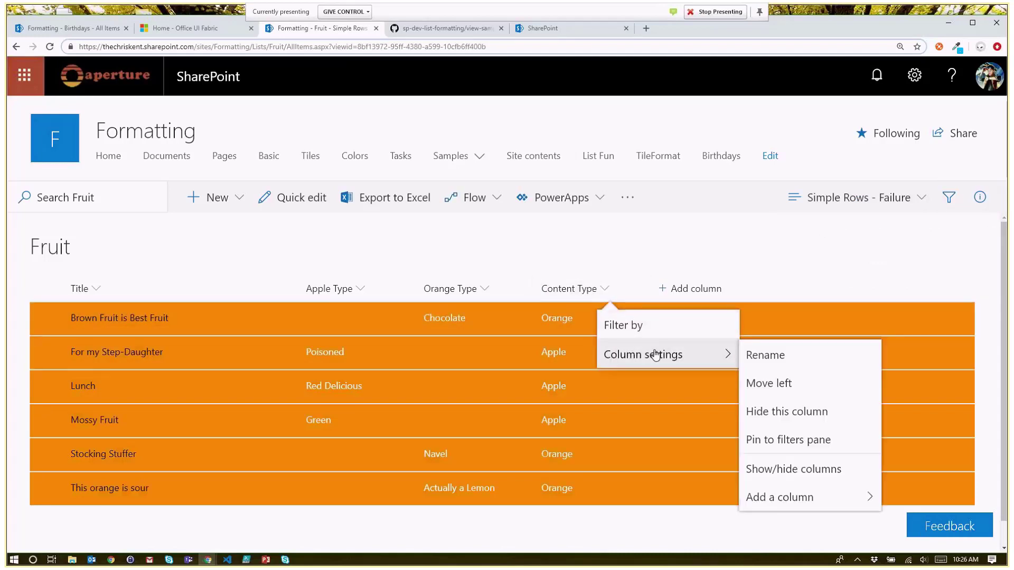
{"action": "left_click", "coordinate": [781, 469]}
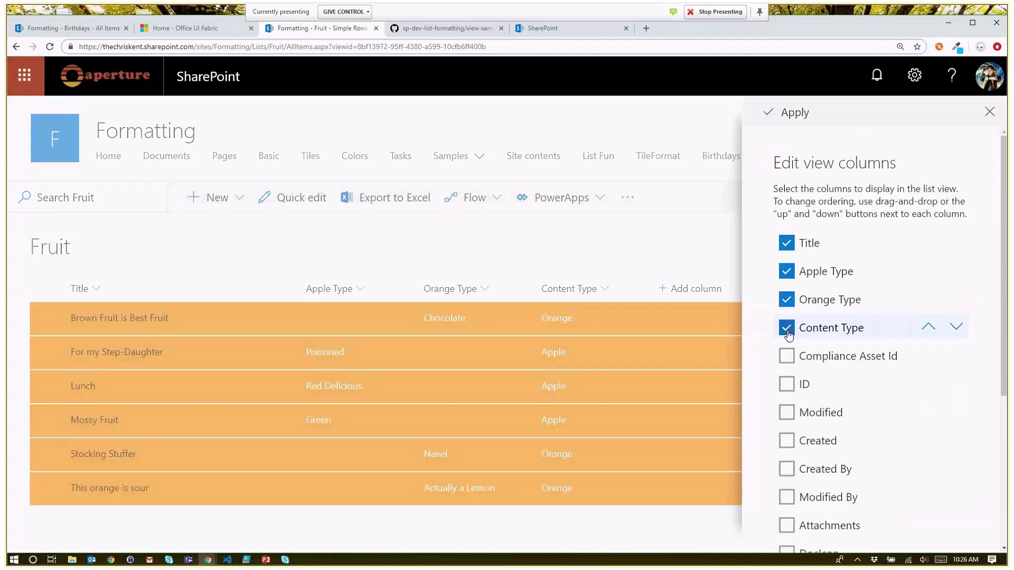
{"action": "left_click", "coordinate": [786, 328]}
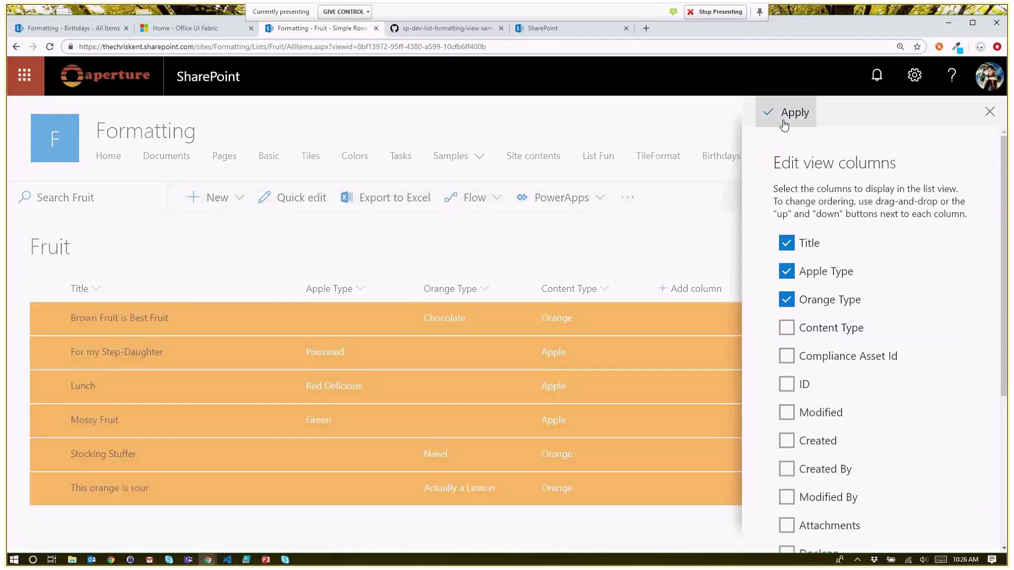
{"action": "left_click", "coordinate": [787, 112]}
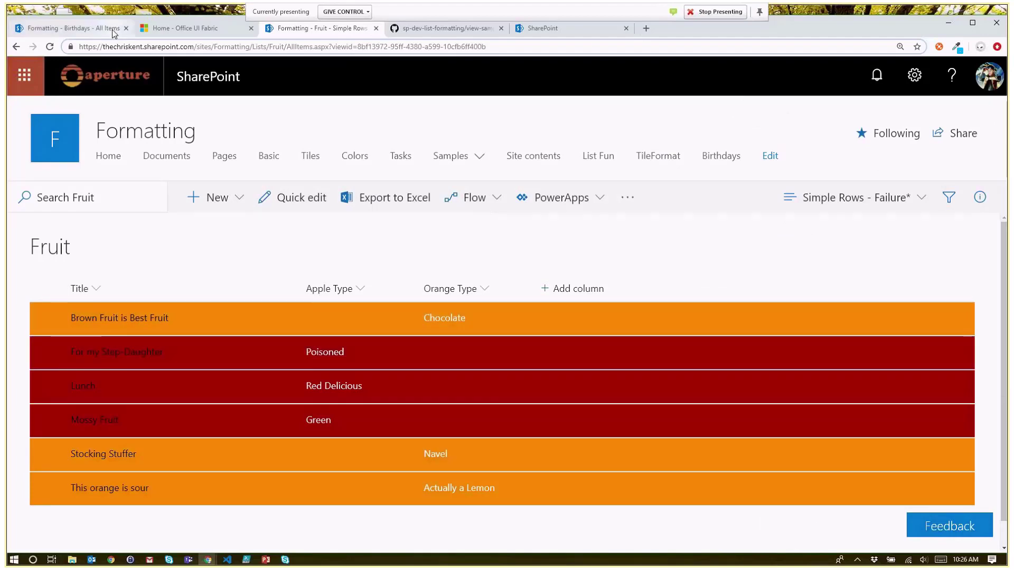
Open contenttype-format.json in the GitHub sample folder and copy all its JSON code
{"action": "left_click", "coordinate": [407, 33]}
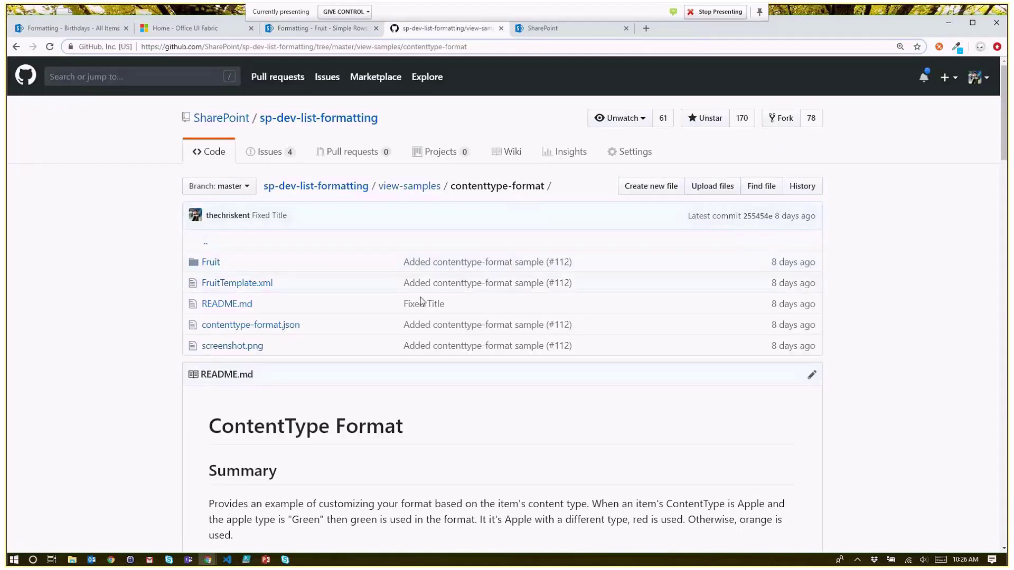
{"action": "left_click", "coordinate": [288, 326]}
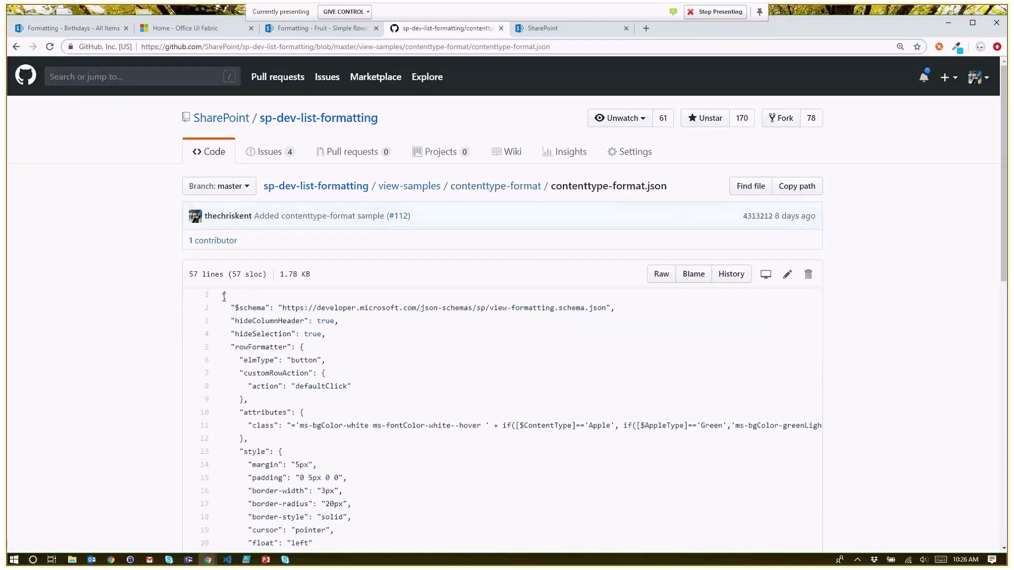
{"action": "left_click_drag", "start_coordinate": [222, 295], "coordinate": [262, 417]}
{"action": "scroll", "coordinate": [257, 320], "scroll_direction": "down", "scroll_amount": 5}
{"action": "scroll", "coordinate": [257, 319], "scroll_direction": "down", "scroll_amount": 6}
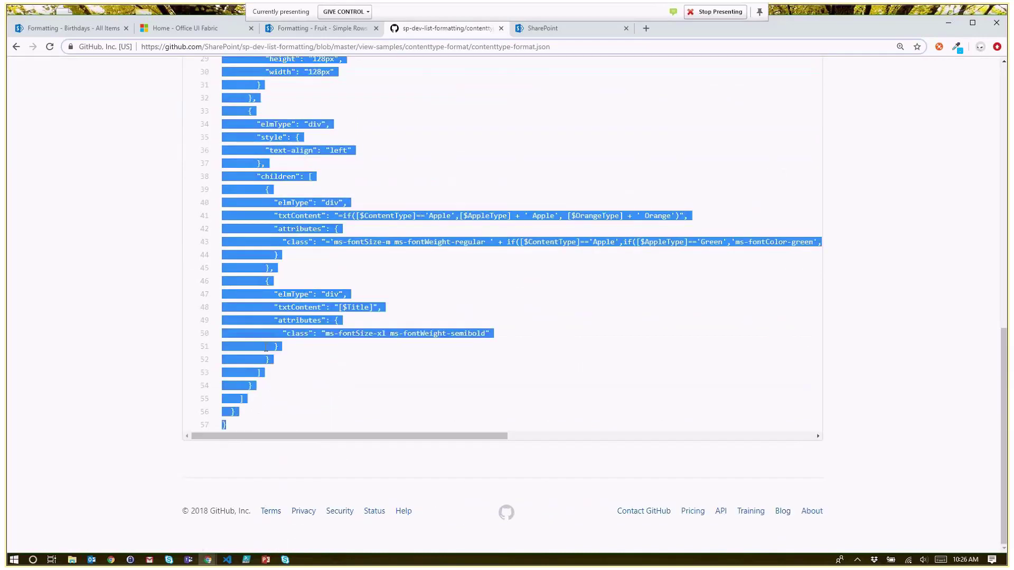
{"action": "right_click", "coordinate": [267, 348]}
{"action": "left_click", "coordinate": [290, 356]}
{"action": "left_click", "coordinate": [301, 33]}
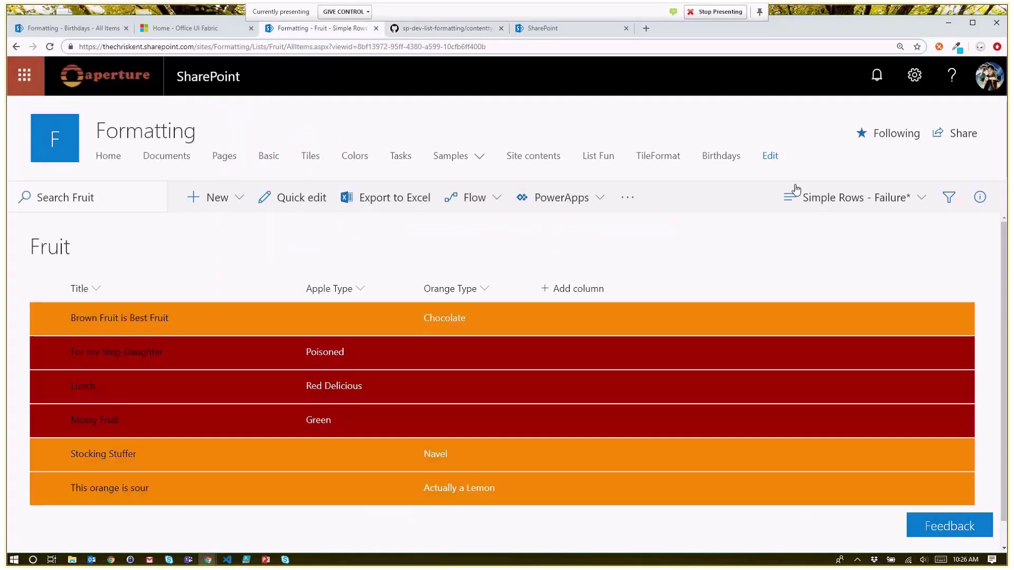
Switch the Fruit list to Simple Rows and paste the copied JSON into Format current view
{"action": "left_click", "coordinate": [852, 197]}
{"action": "left_click", "coordinate": [813, 285]}
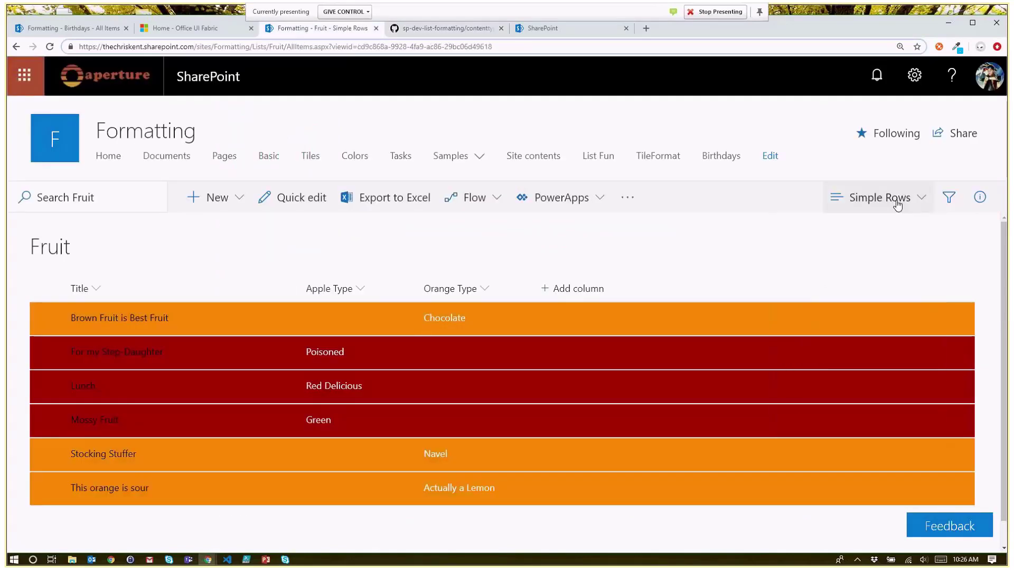
{"action": "left_click", "coordinate": [887, 198]}
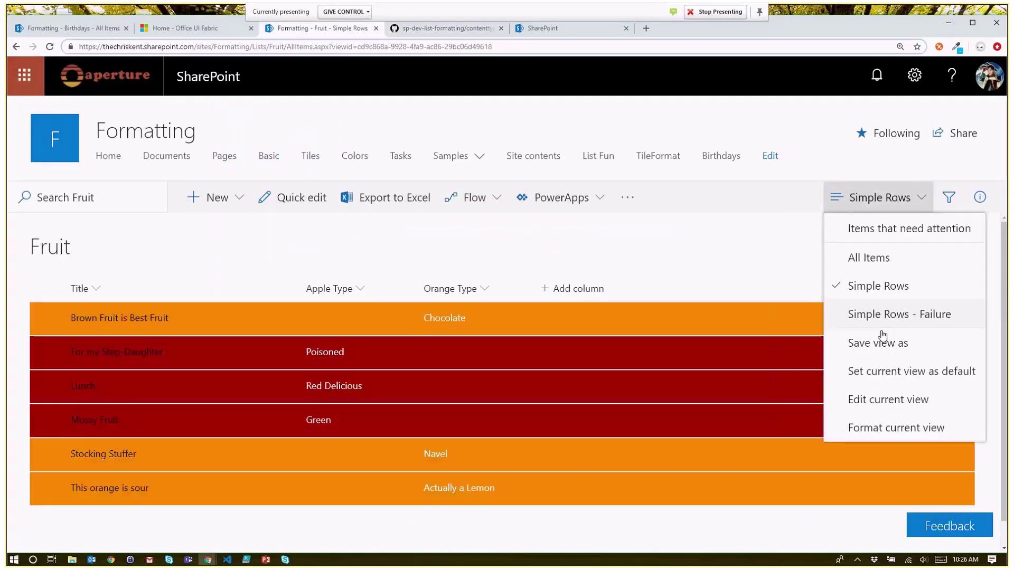
{"action": "left_click", "coordinate": [879, 438]}
{"action": "left_click", "coordinate": [825, 369]}
{"action": "key", "text": "ctrl+v"}
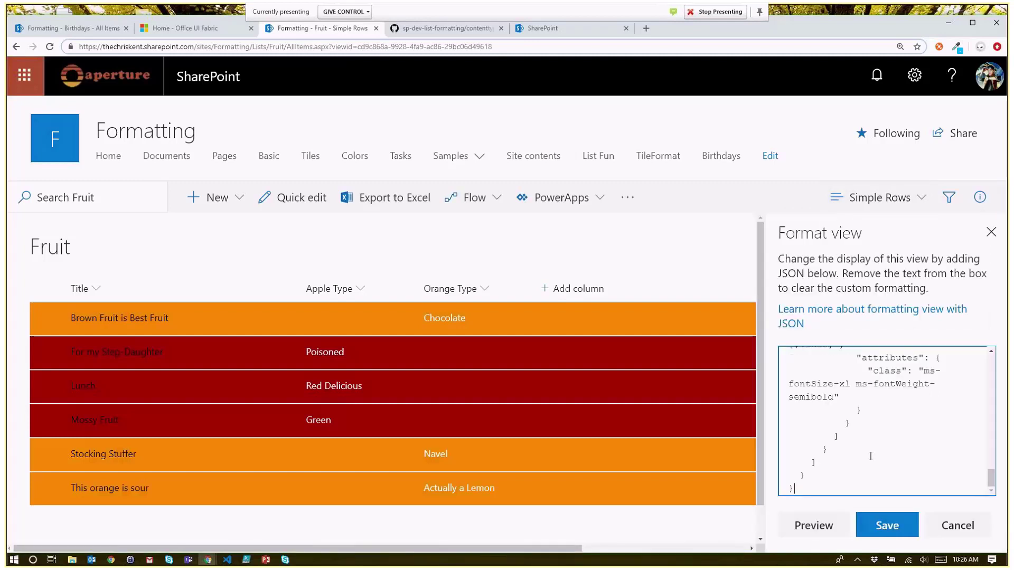
Preview and save the fruit-card formatting, close the panel, and open Documents in a new tab
{"action": "left_click", "coordinate": [827, 524]}
{"action": "left_click", "coordinate": [886, 525]}
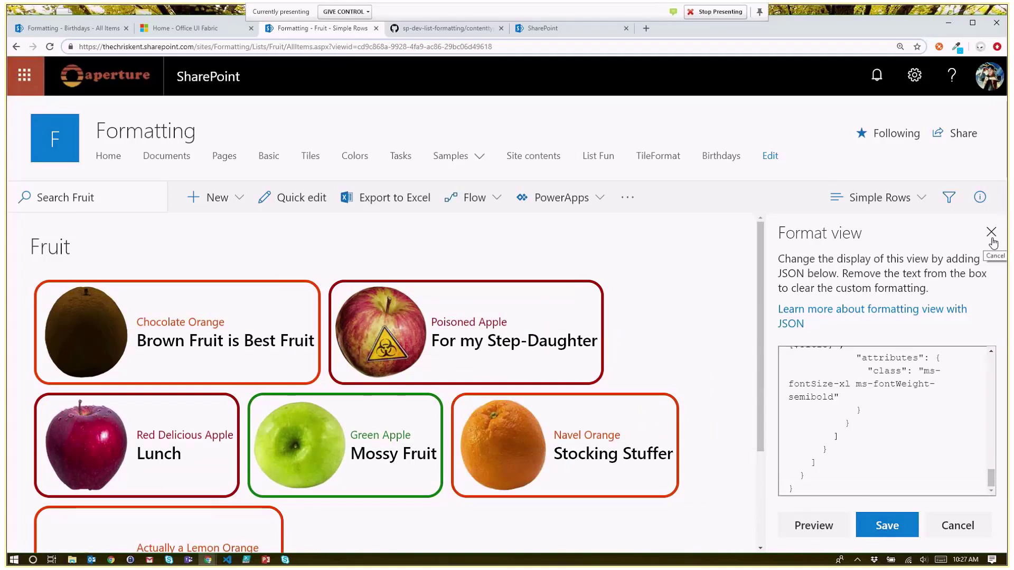
{"action": "left_click", "coordinate": [991, 232]}
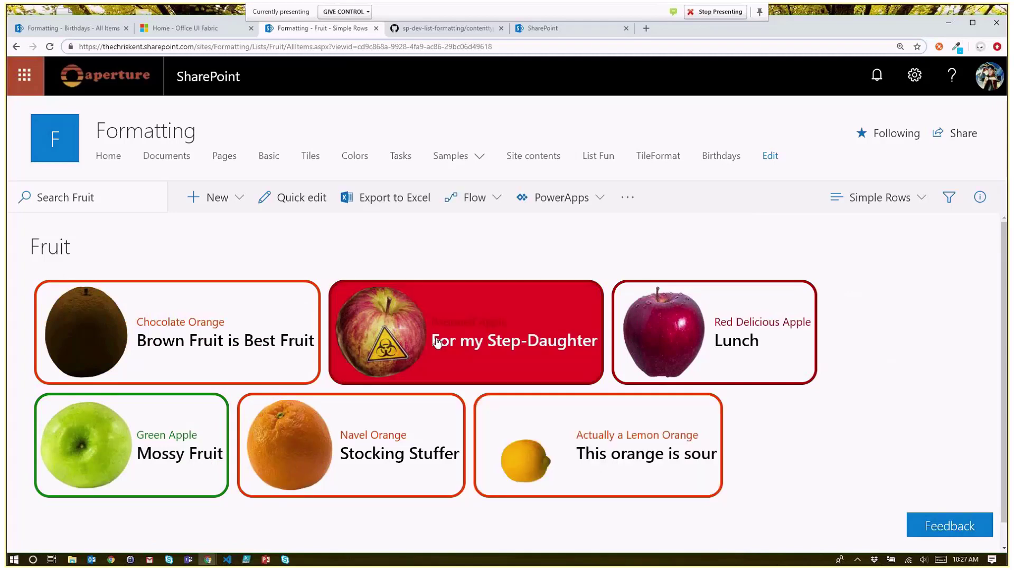
{"action": "left_click", "coordinate": [177, 156], "text": "ctrl"}
Open the Fruit image folder in the Documents tab, then go back to the Fruit cards
{"action": "left_click", "coordinate": [443, 29]}
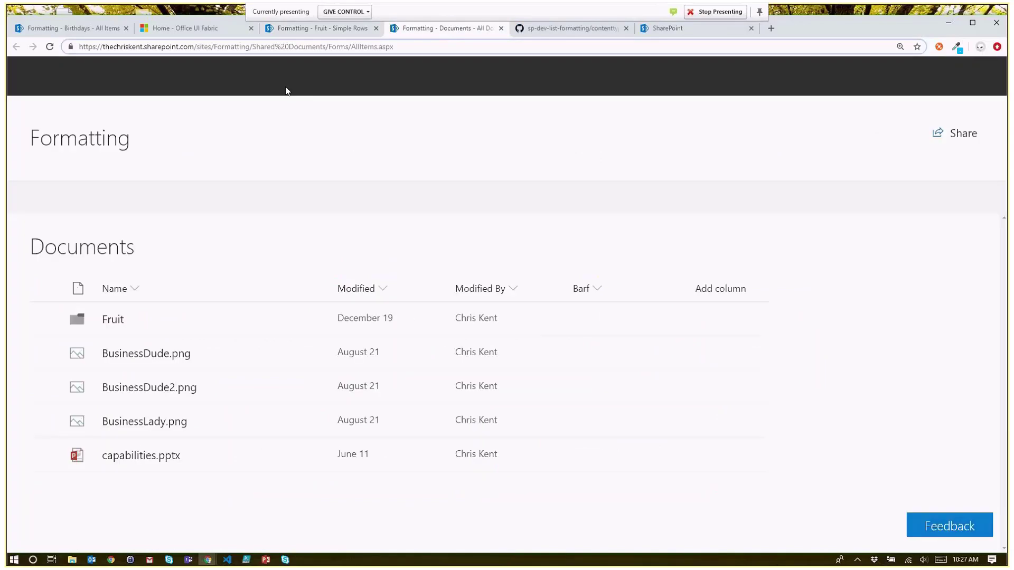
{"action": "left_click", "coordinate": [112, 320]}
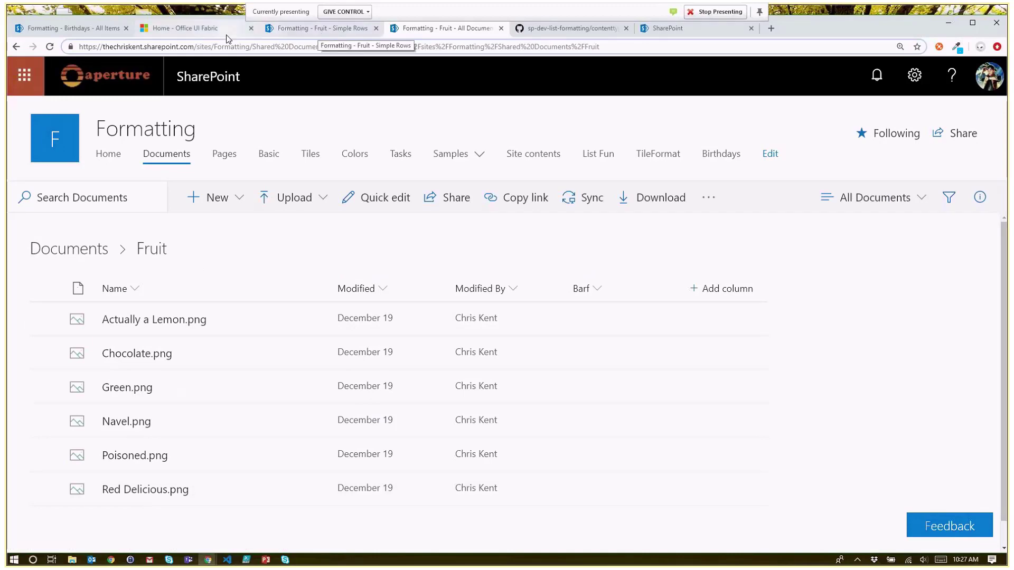
{"action": "left_click", "coordinate": [319, 31]}
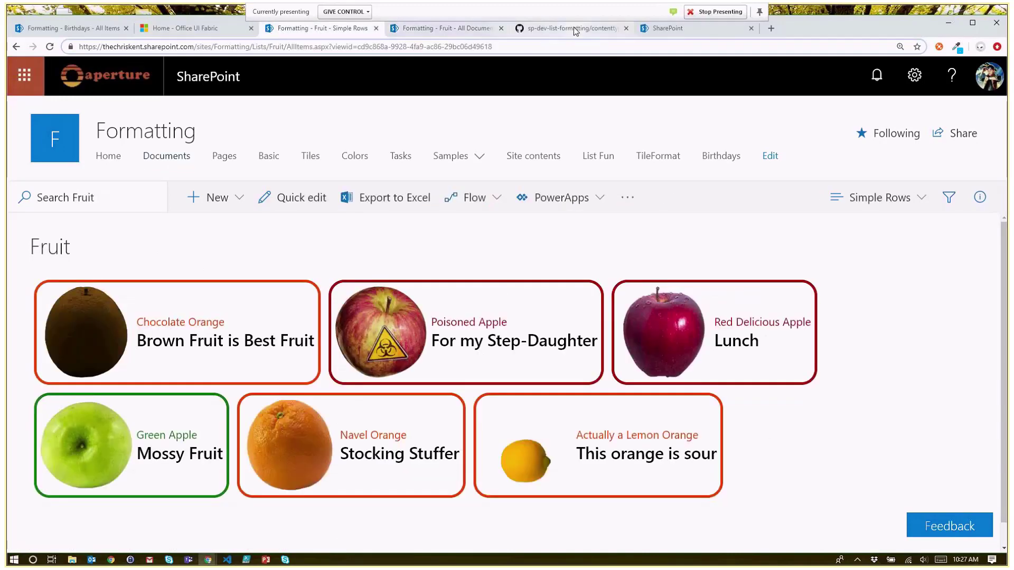
{"action": "left_click", "coordinate": [574, 32]}
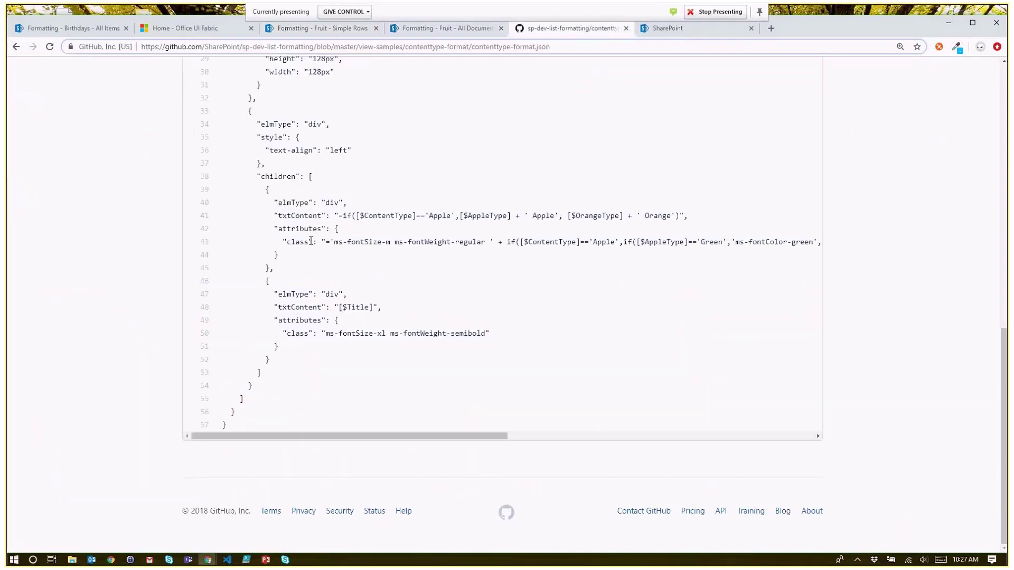
{"action": "scroll", "coordinate": [309, 212], "scroll_direction": "up", "scroll_amount": 2}
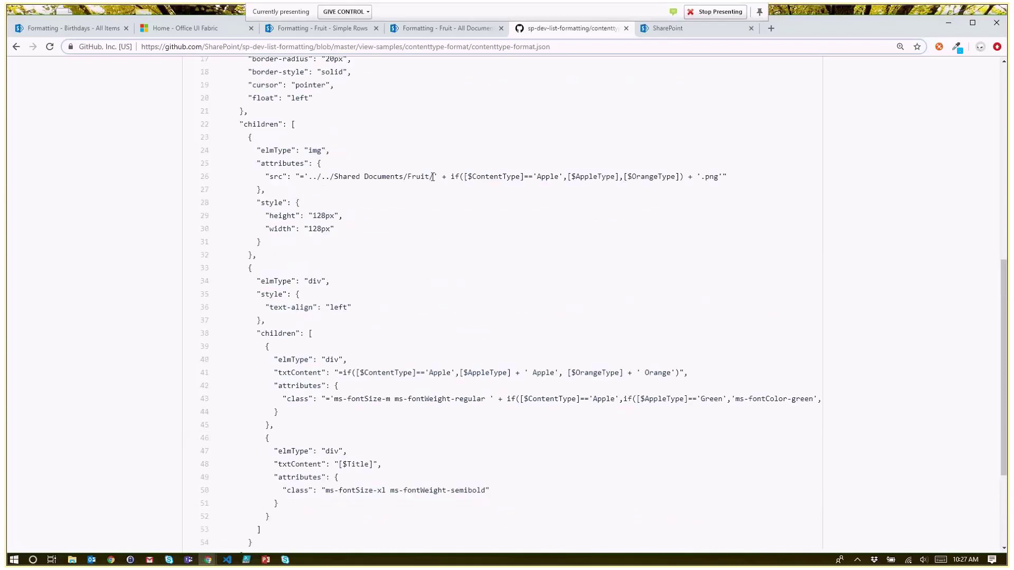
{"action": "left_click_drag", "start_coordinate": [434, 180], "coordinate": [333, 181]}
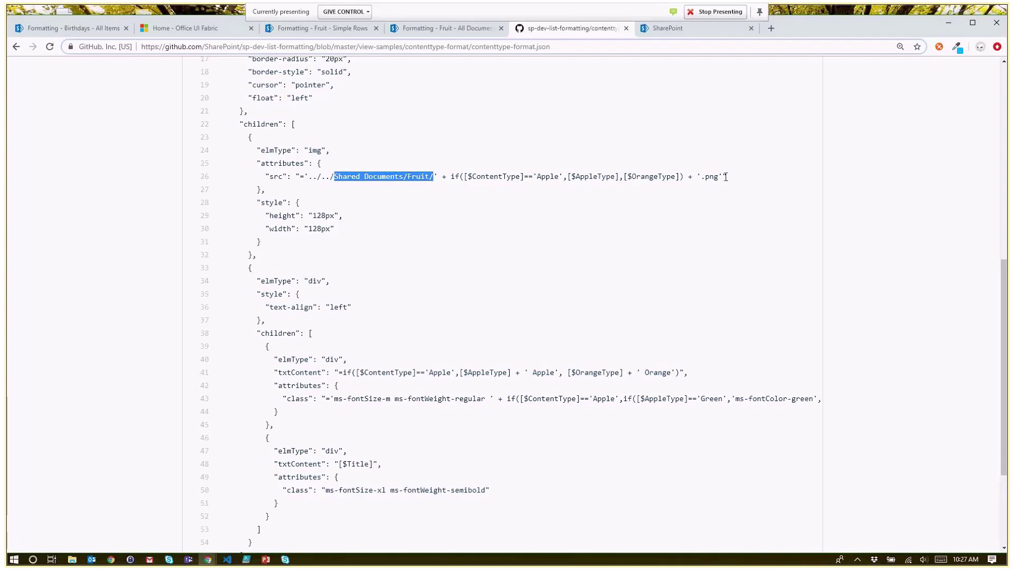
{"action": "left_click_drag", "start_coordinate": [721, 179], "coordinate": [459, 181]}
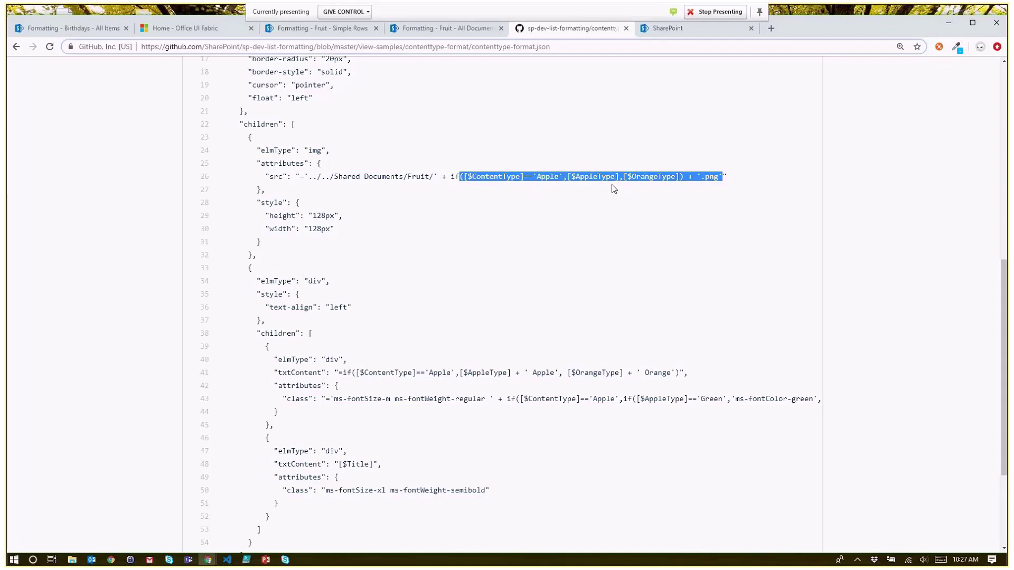
{"action": "left_click", "coordinate": [719, 180]}
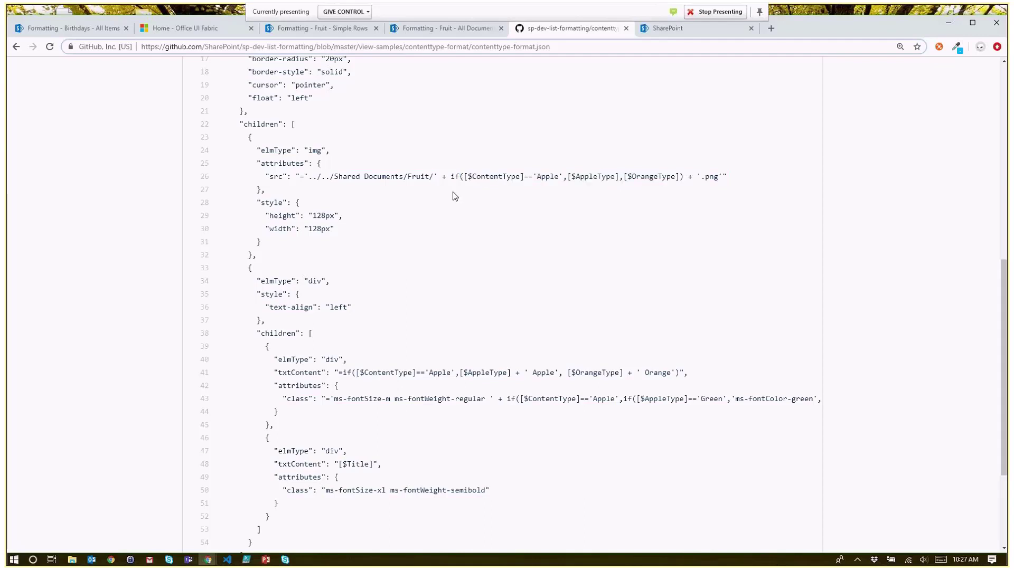
{"action": "left_click_drag", "start_coordinate": [434, 176], "coordinate": [306, 182]}
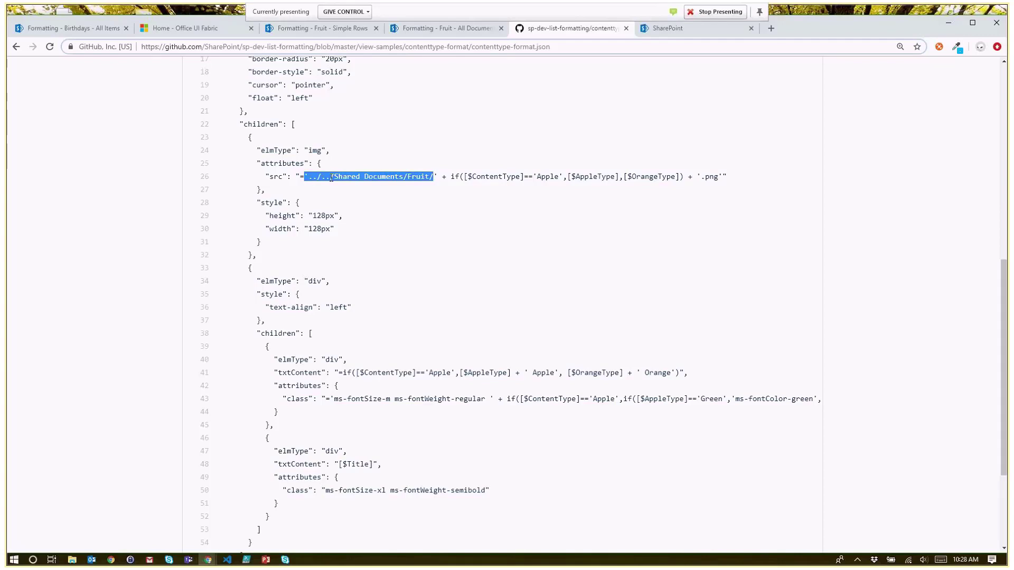
{"action": "left_click", "coordinate": [331, 178]}
{"action": "left_click_drag", "start_coordinate": [330, 177], "coordinate": [309, 181]}
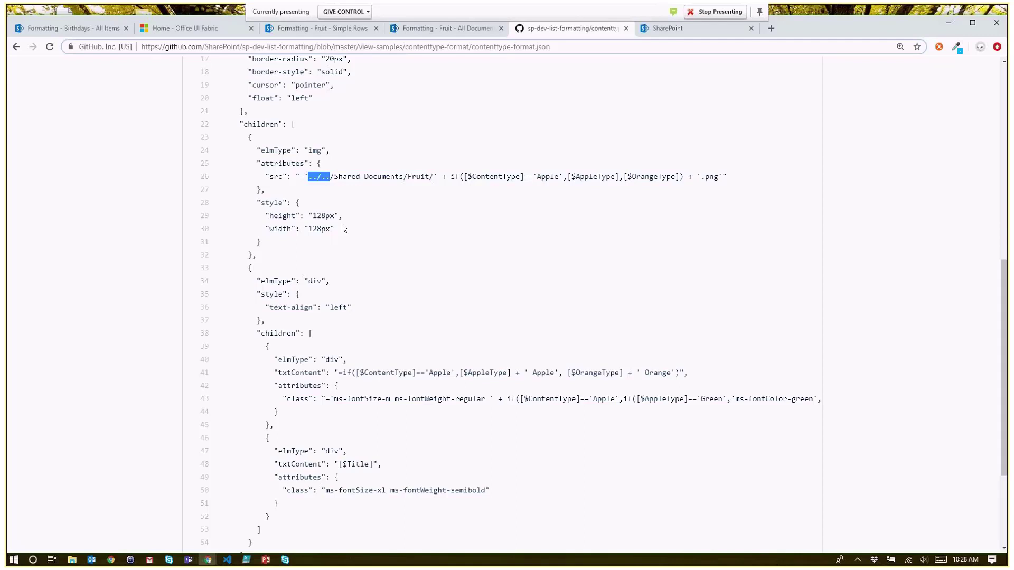
{"action": "left_click", "coordinate": [294, 115]}
Open the Format view pane for Fruit's Simple Rows view, briefly checking the image folder tab
{"action": "left_click", "coordinate": [315, 29]}
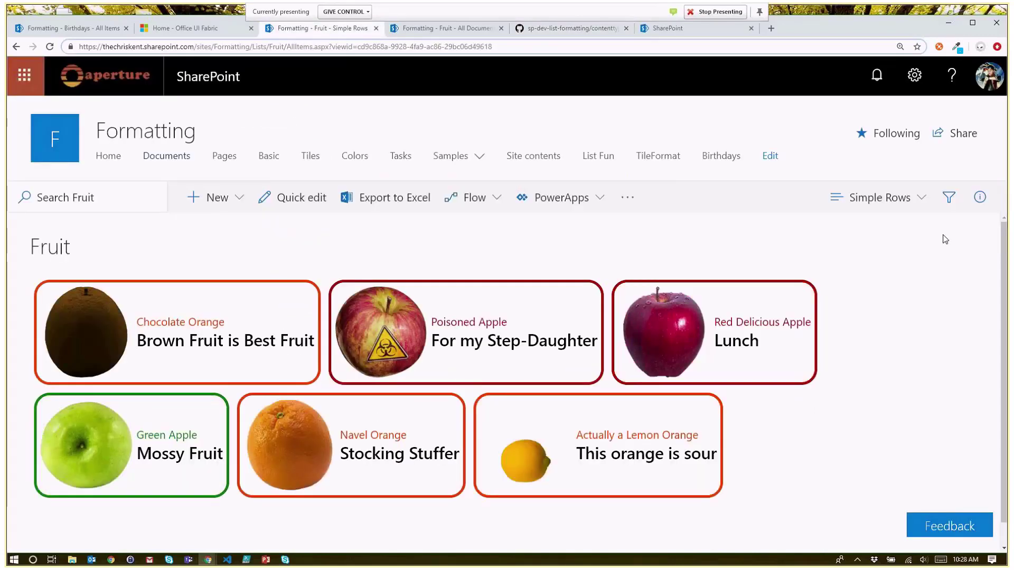
{"action": "left_click", "coordinate": [892, 199]}
{"action": "left_click", "coordinate": [912, 427]}
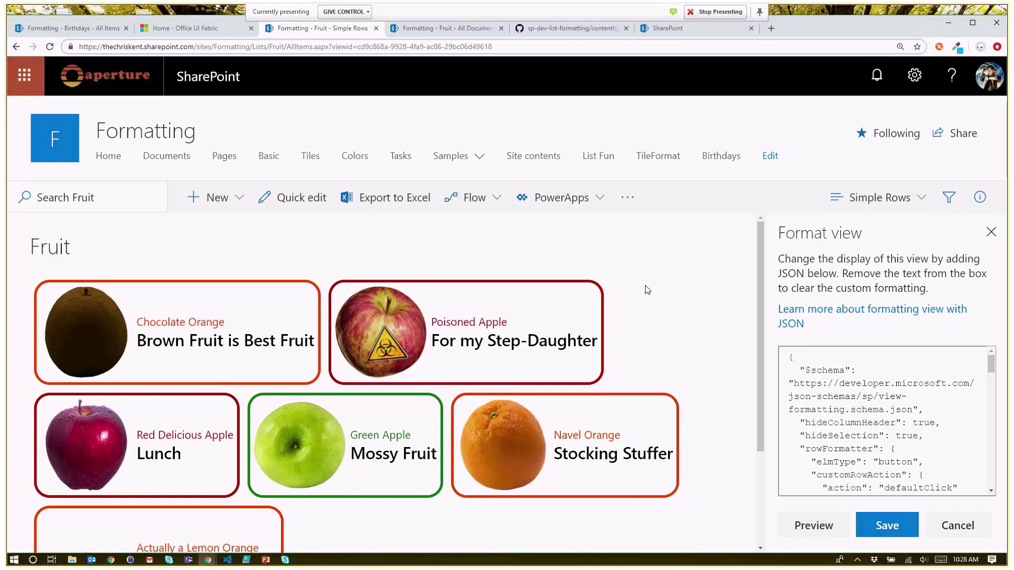
{"action": "left_click", "coordinate": [455, 32]}
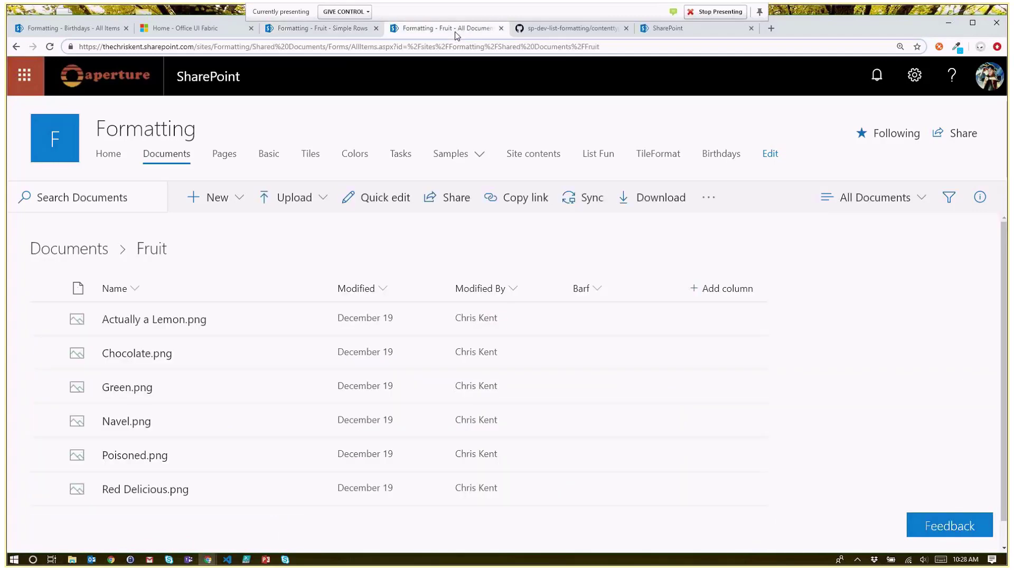
{"action": "left_click", "coordinate": [325, 32]}
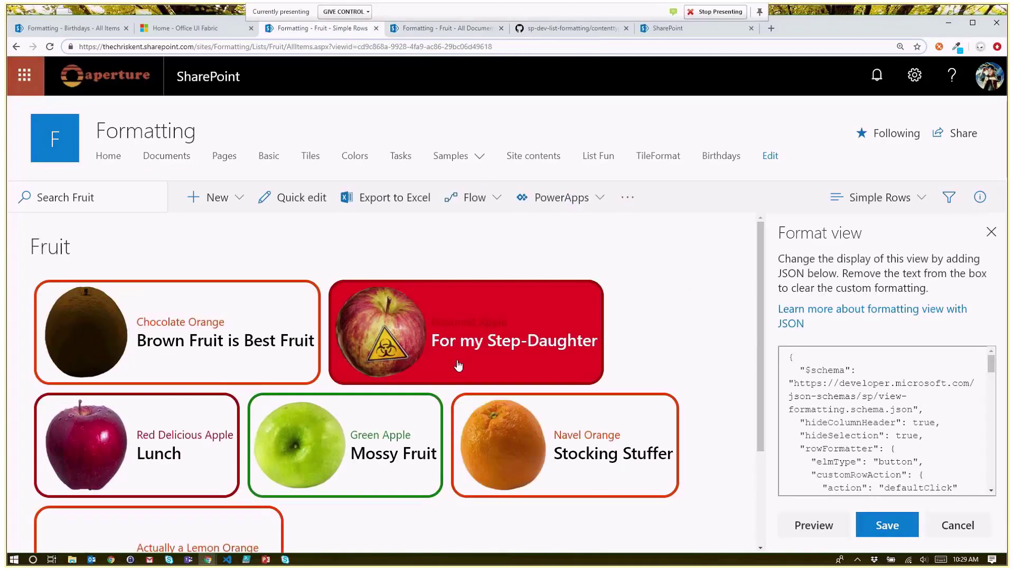
Highlight rowFormatter, hideColumnHeader/hideSelection and the "float": "left" rule in contenttype-format.json
{"action": "left_click", "coordinate": [526, 28]}
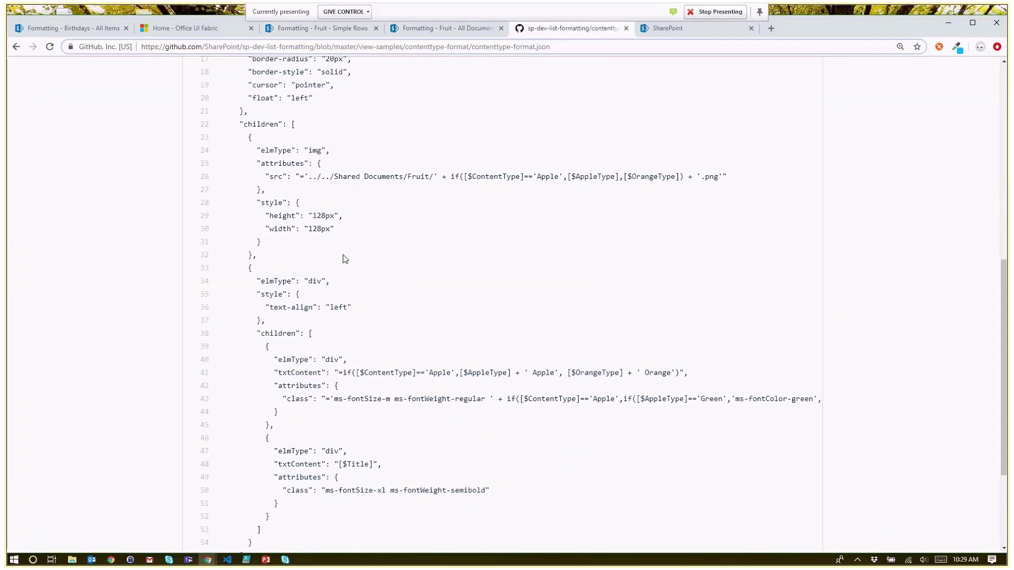
{"action": "scroll", "coordinate": [343, 259], "scroll_direction": "up", "scroll_amount": 5}
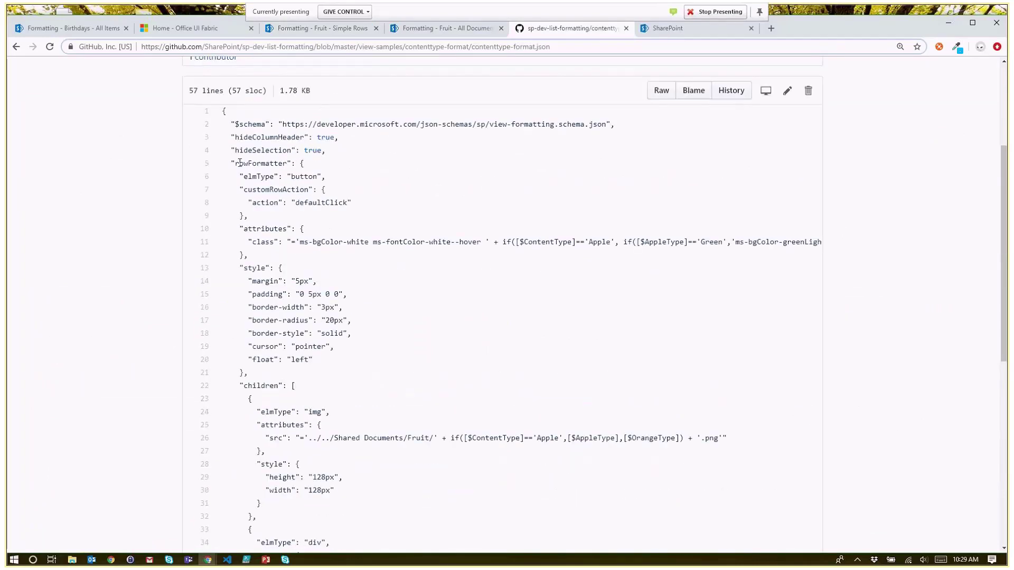
{"action": "left_click_drag", "start_coordinate": [235, 163], "coordinate": [284, 163]}
{"action": "left_click_drag", "start_coordinate": [311, 359], "coordinate": [239, 360]}
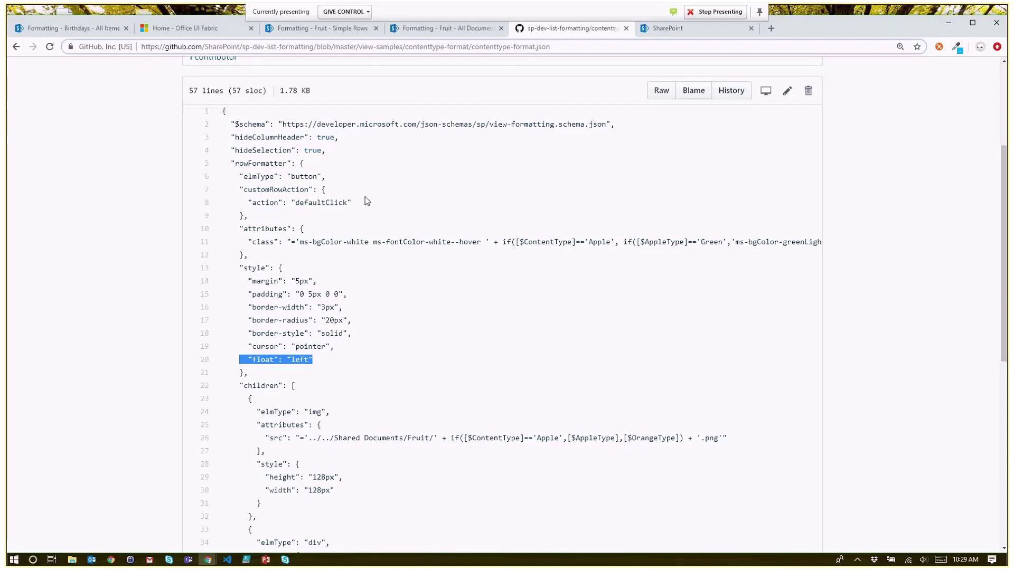
{"action": "left_click_drag", "start_coordinate": [327, 151], "coordinate": [230, 139]}
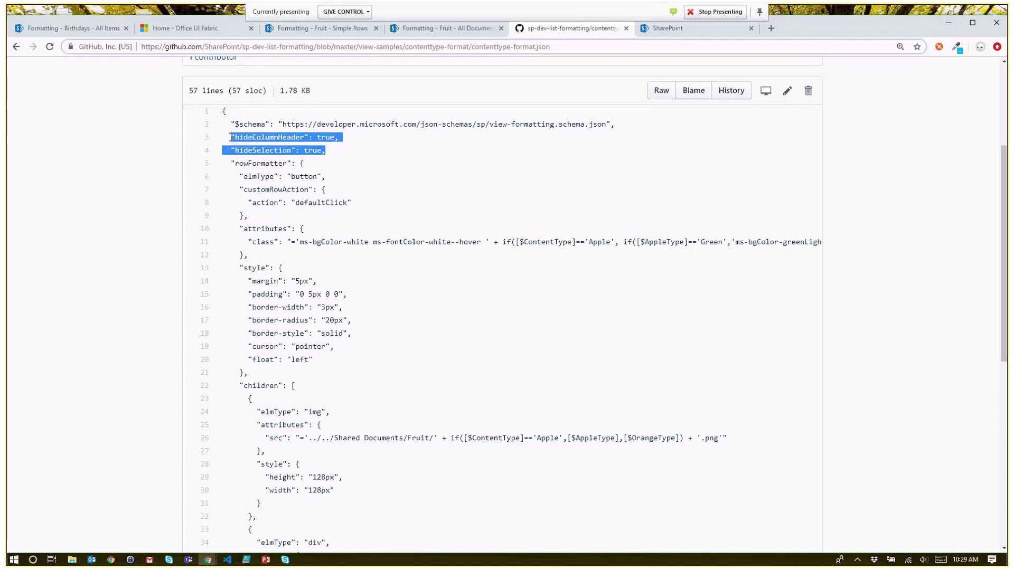
{"action": "left_click", "coordinate": [306, 182]}
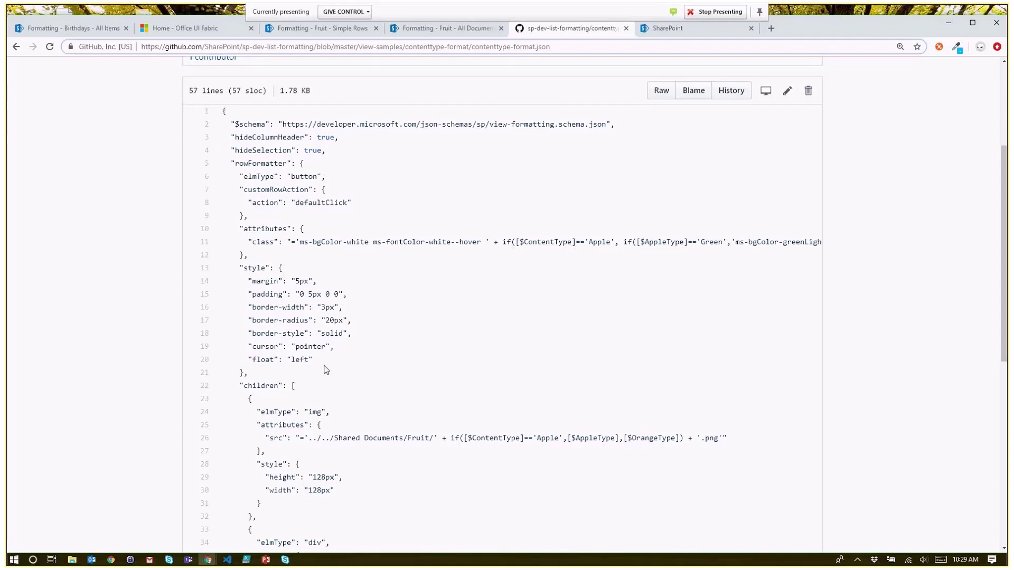
{"action": "left_click_drag", "start_coordinate": [313, 362], "coordinate": [248, 359]}
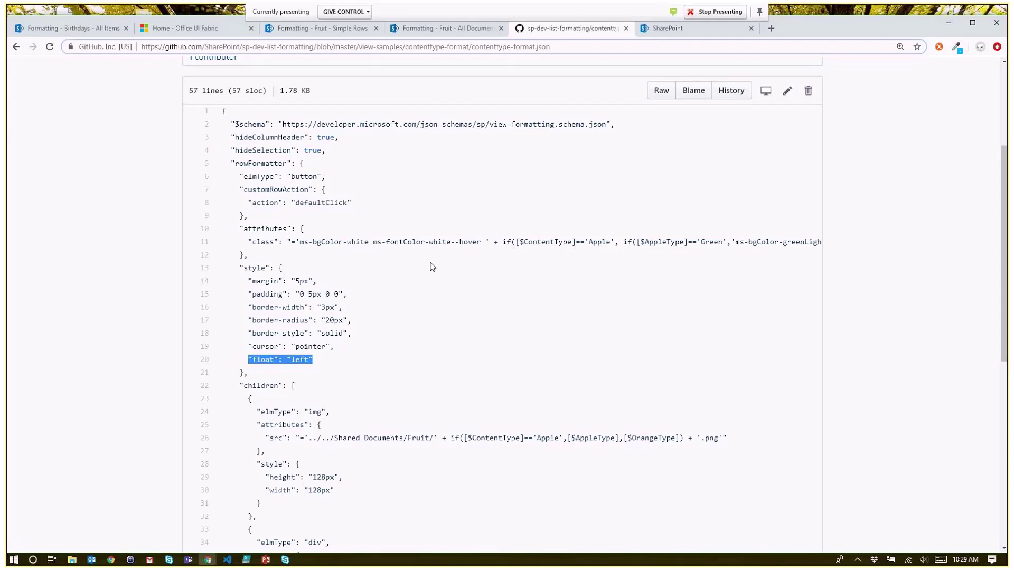
Scroll the Format view JSON (5px margin, 3px borders, 20px radius) and select all of it
{"action": "left_click", "coordinate": [354, 33]}
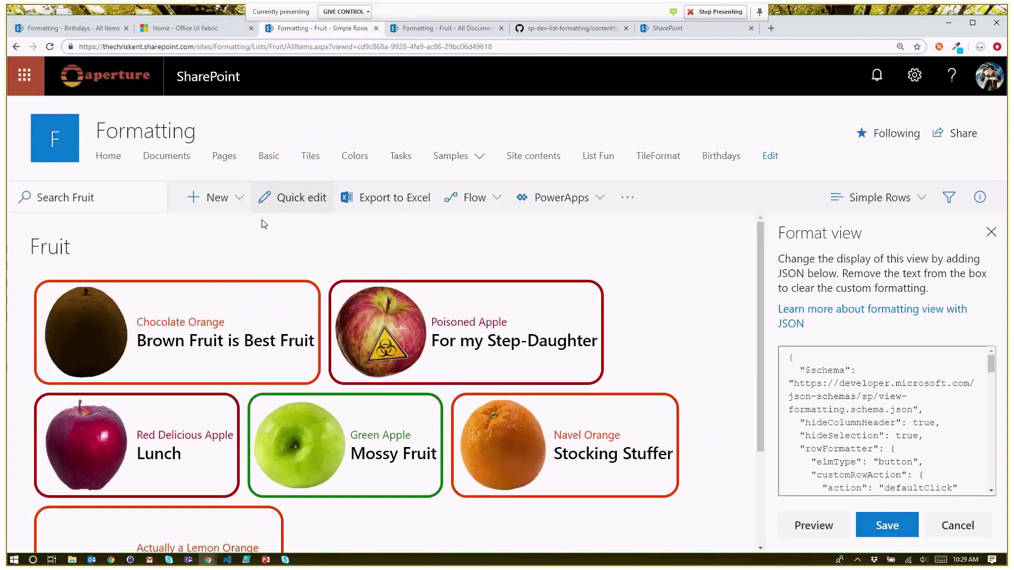
{"action": "scroll", "coordinate": [692, 369], "scroll_direction": "down", "scroll_amount": 2}
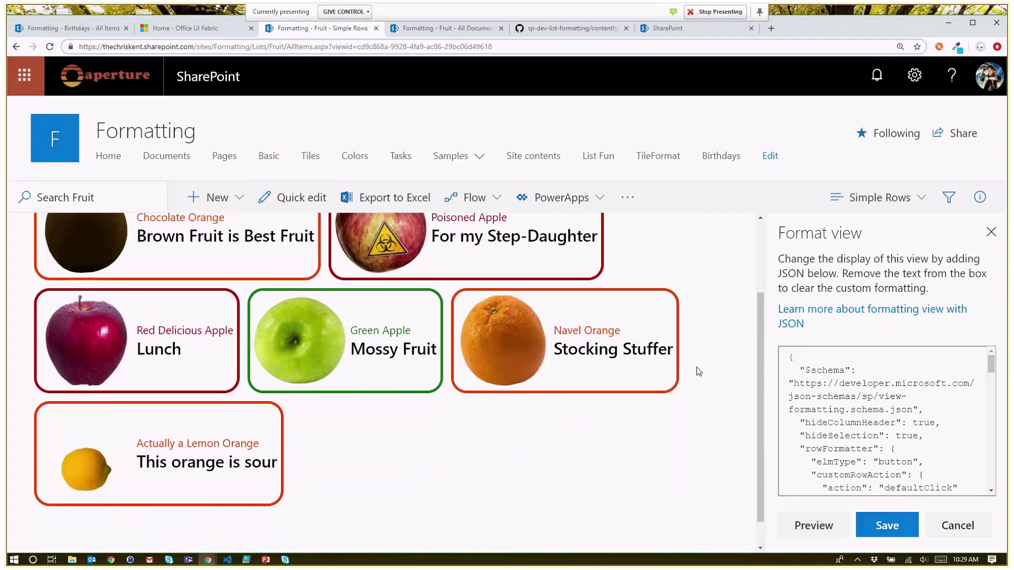
{"action": "scroll", "coordinate": [701, 367], "scroll_direction": "up", "scroll_amount": 1}
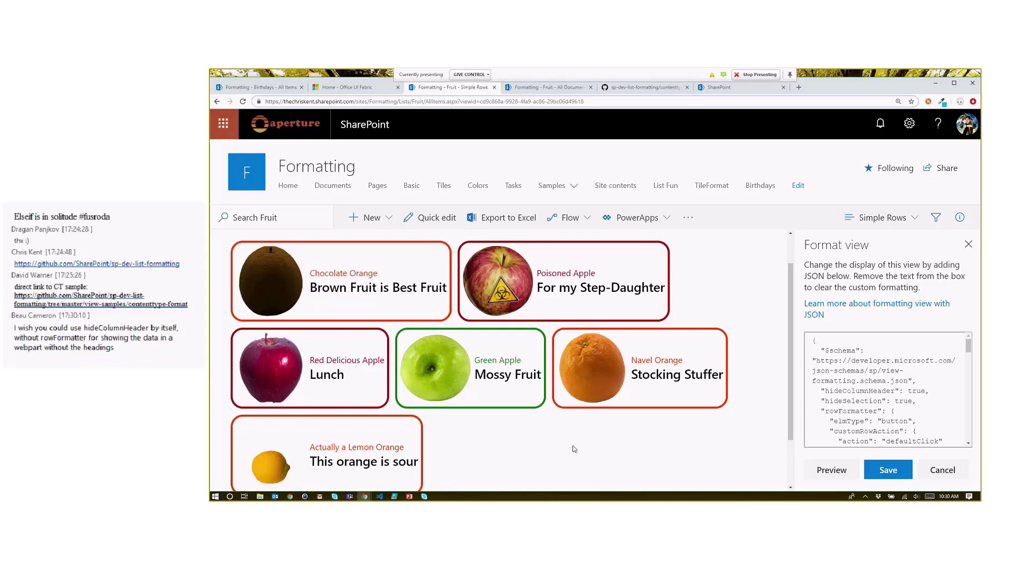
{"action": "scroll", "coordinate": [884, 392], "scroll_direction": "down", "scroll_amount": 5}
{"action": "scroll", "coordinate": [884, 393], "scroll_direction": "down", "scroll_amount": 1}
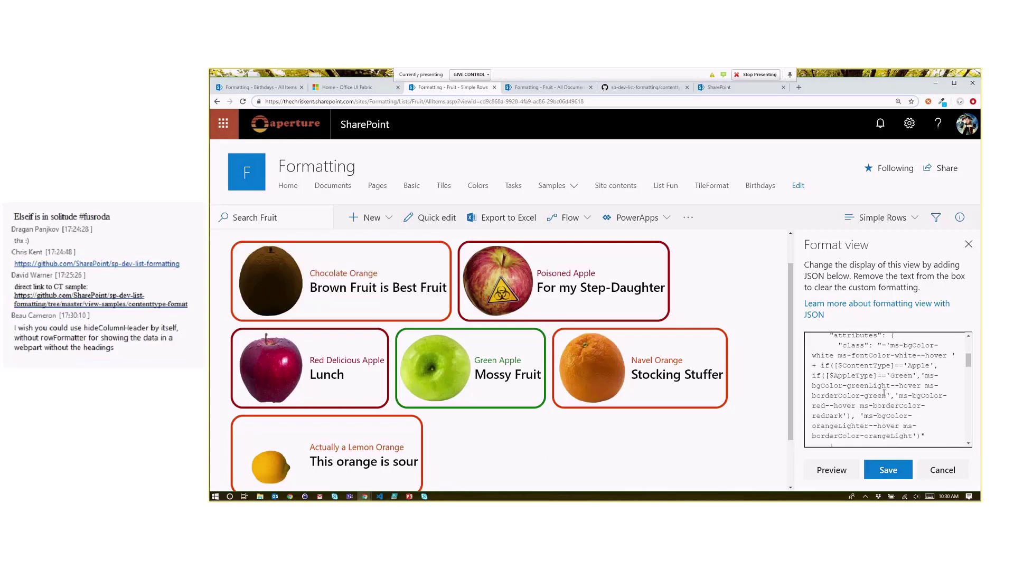
{"action": "scroll", "coordinate": [883, 392], "scroll_direction": "down", "scroll_amount": 3}
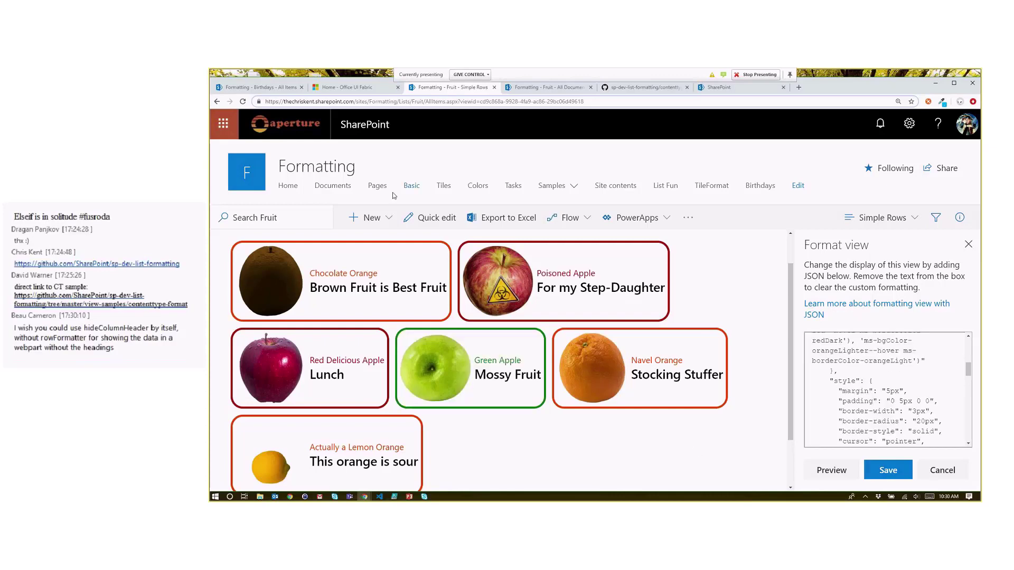
{"action": "left_click", "coordinate": [894, 366]}
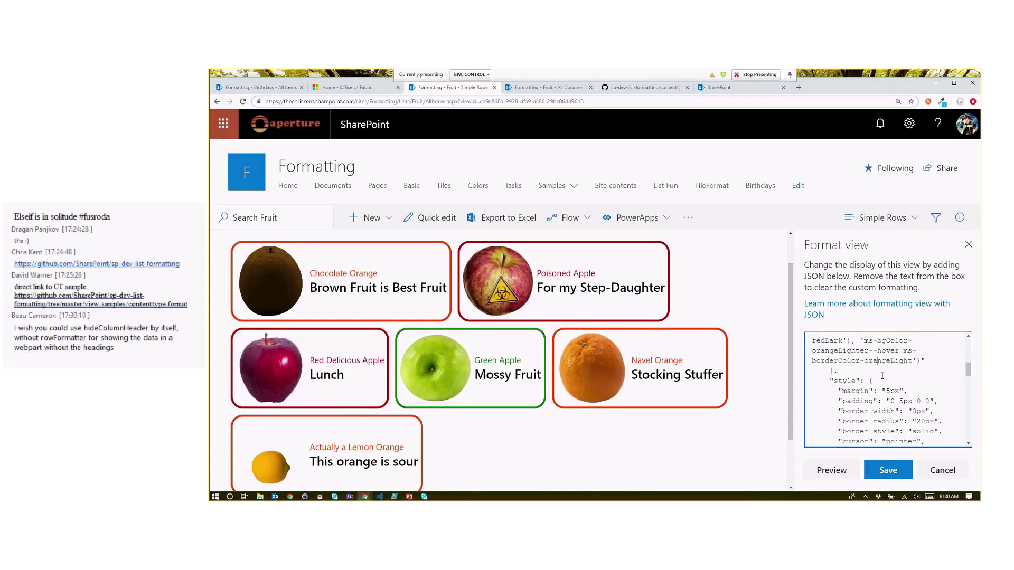
{"action": "left_click", "coordinate": [899, 372]}
{"action": "key", "text": "ctrl+a"}
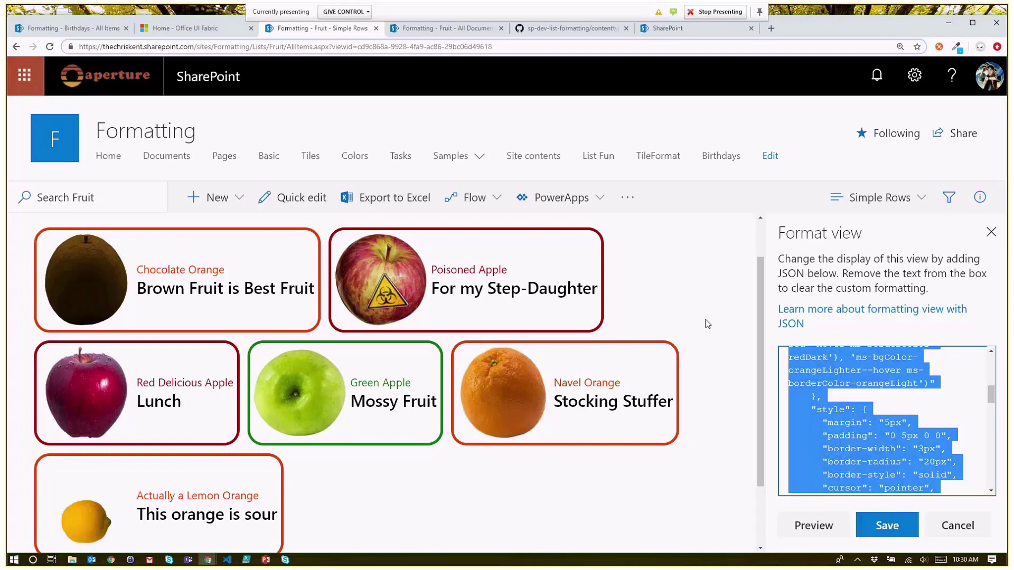
Create a communication site named 'Fruit' from the SharePoint home page
{"action": "left_click", "coordinate": [565, 29]}
{"action": "left_click", "coordinate": [668, 28]}
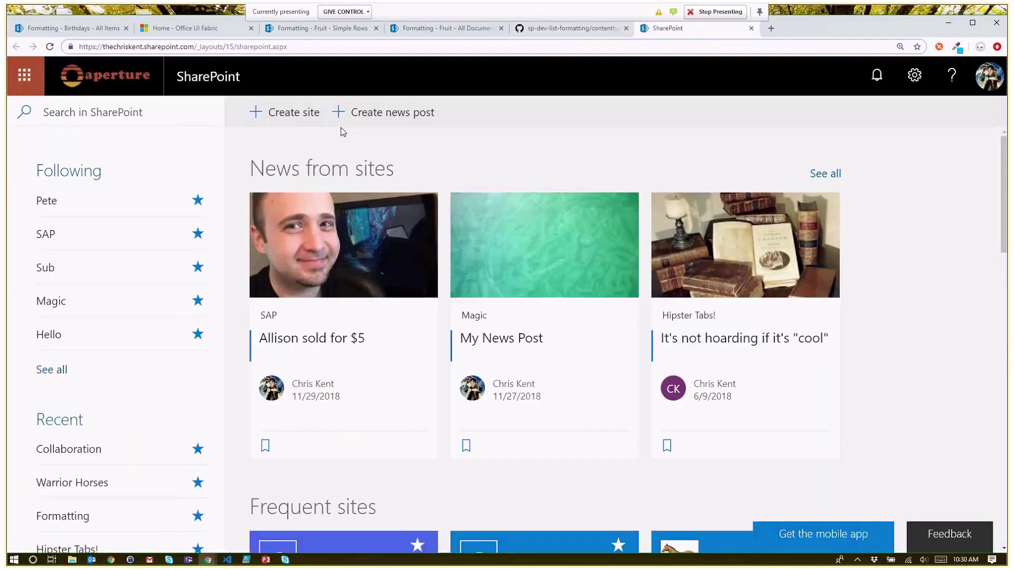
{"action": "left_click", "coordinate": [306, 112]}
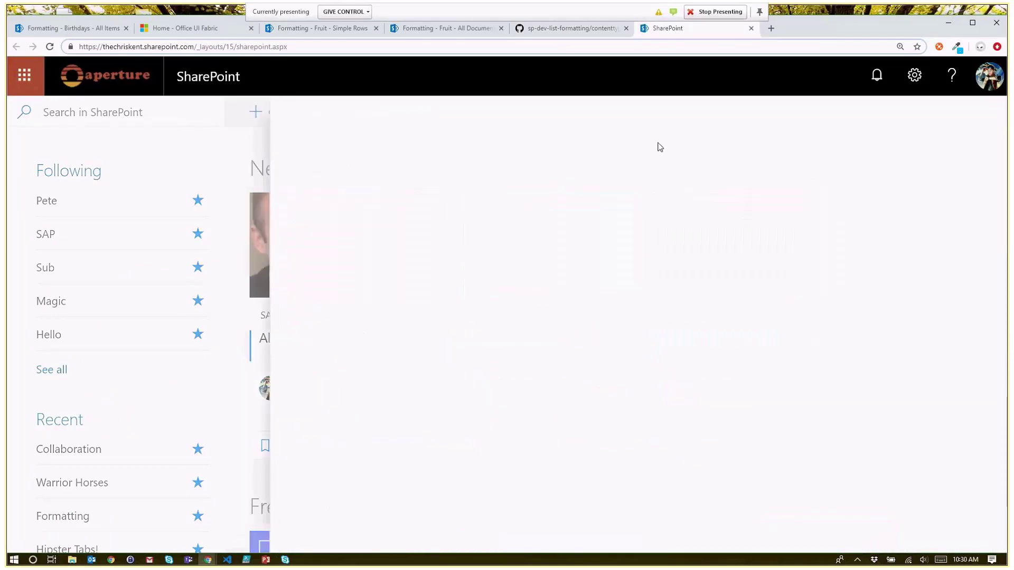
{"action": "left_click", "coordinate": [695, 381]}
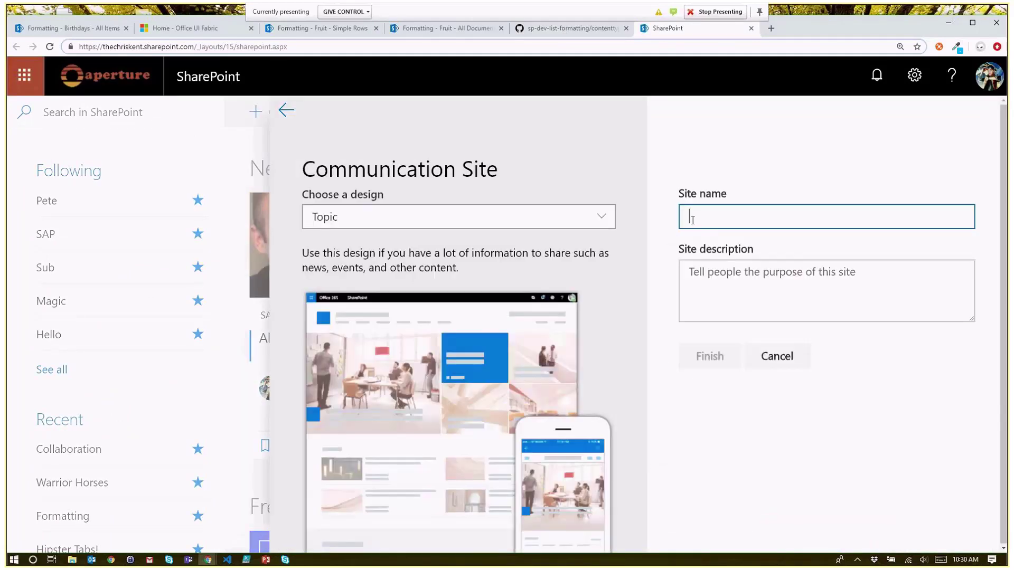
{"action": "type", "text": "Fruit"}
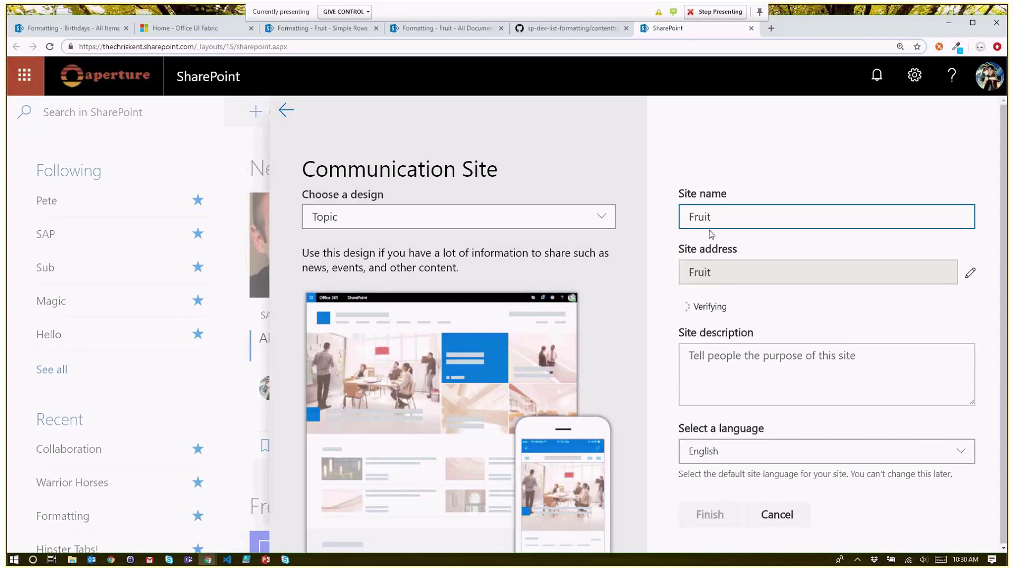
{"action": "left_click", "coordinate": [717, 538]}
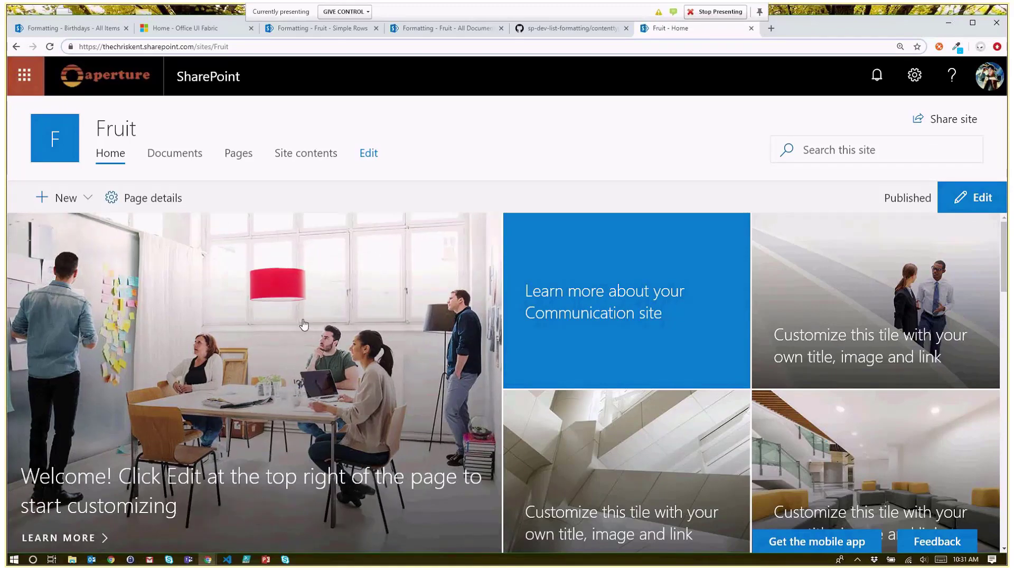
Open FruitTemplate.xml from the contenttype-format sample folder on GitHub
{"action": "left_click", "coordinate": [592, 30]}
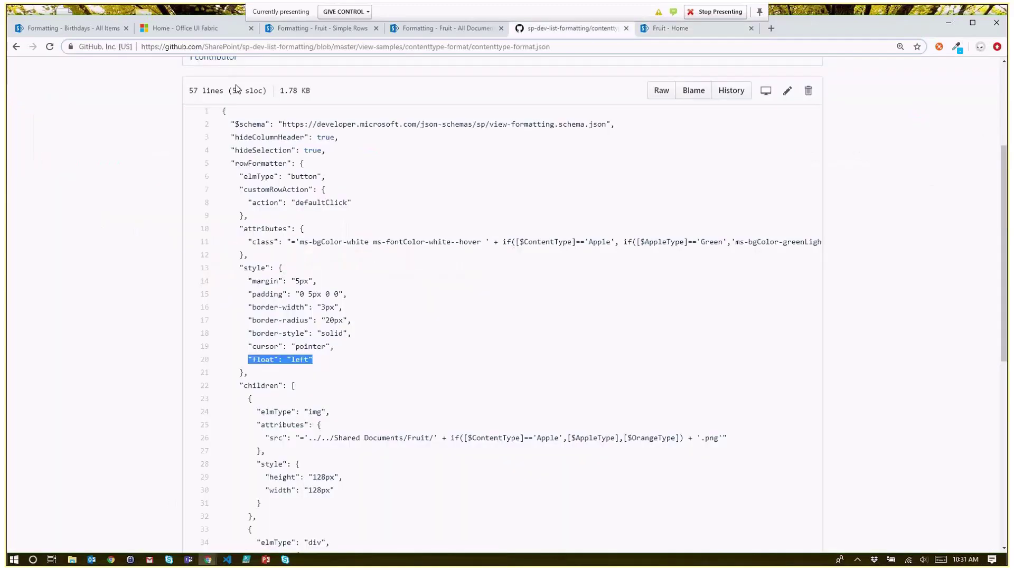
{"action": "left_click", "coordinate": [16, 47]}
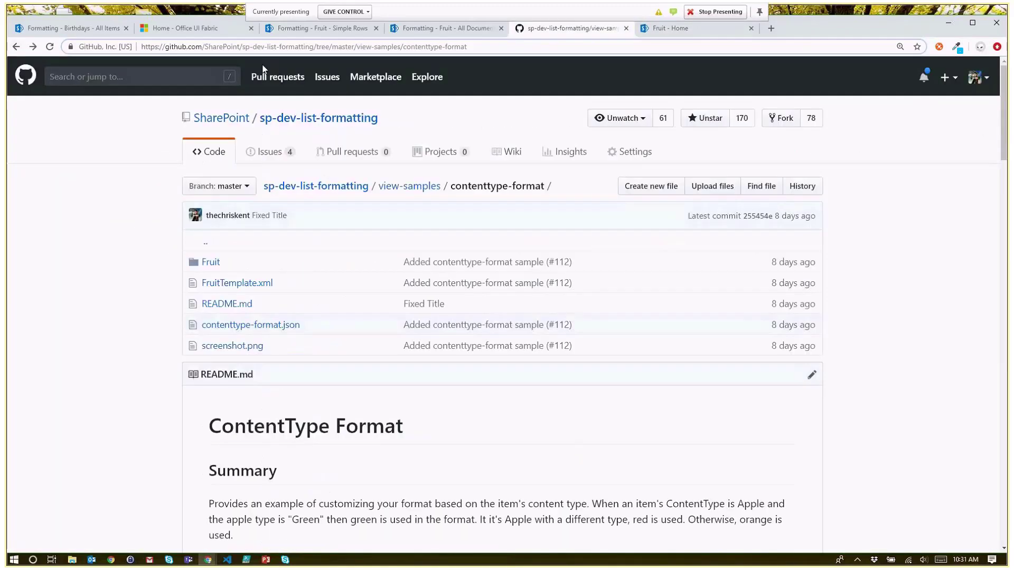
{"action": "left_click", "coordinate": [266, 292]}
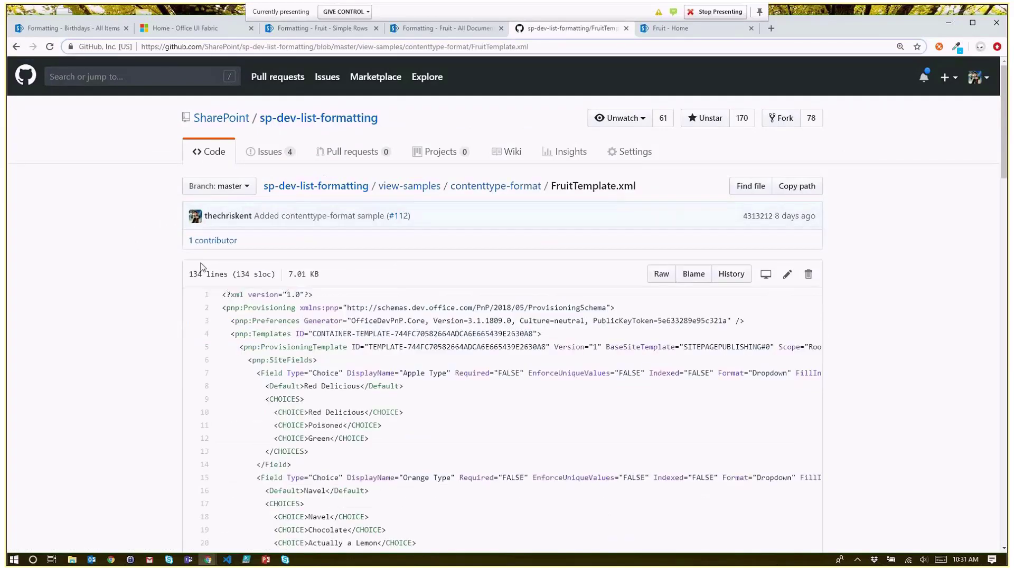
Read down to the pnp:Files section that uploads the Fruit folder into Shared Documents/Fruit/
{"action": "scroll", "coordinate": [200, 268], "scroll_direction": "down", "scroll_amount": 4}
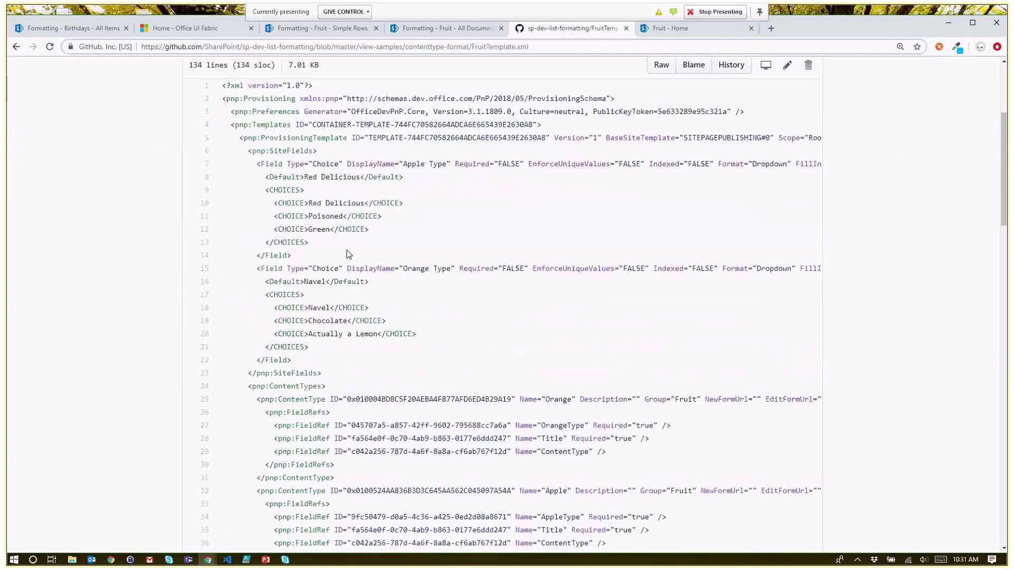
{"action": "left_click_drag", "start_coordinate": [346, 249], "coordinate": [274, 151]}
{"action": "scroll", "coordinate": [345, 316], "scroll_direction": "down", "scroll_amount": 1}
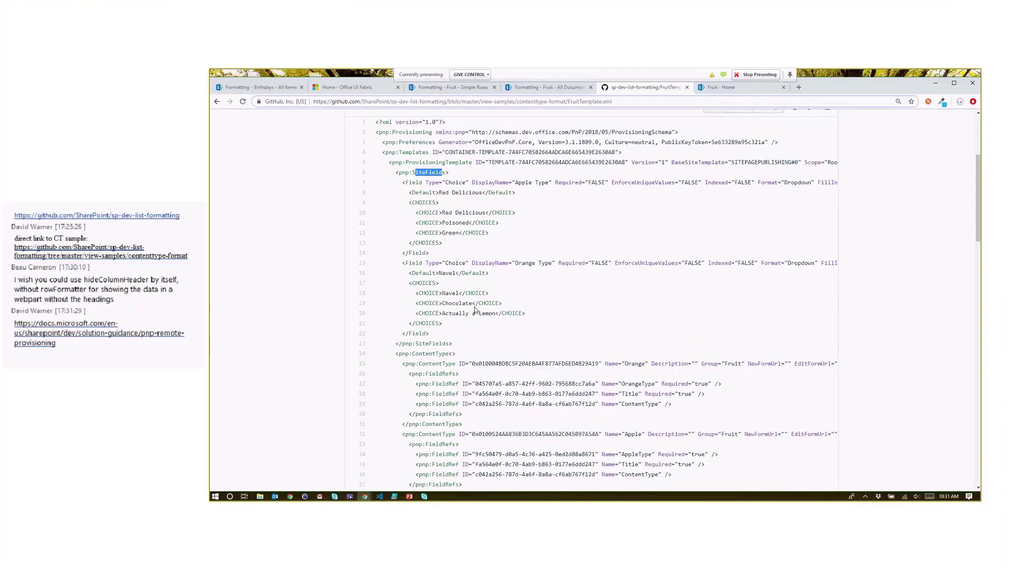
{"action": "scroll", "coordinate": [474, 309], "scroll_direction": "down", "scroll_amount": 2}
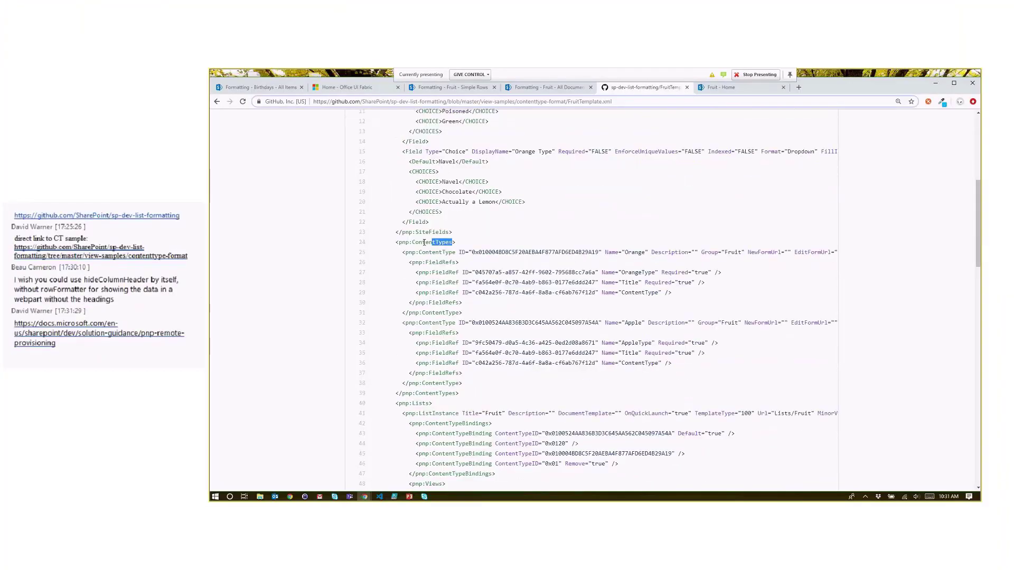
{"action": "left_click_drag", "start_coordinate": [452, 242], "coordinate": [415, 242]}
{"action": "scroll", "coordinate": [551, 224], "scroll_direction": "down", "scroll_amount": 4}
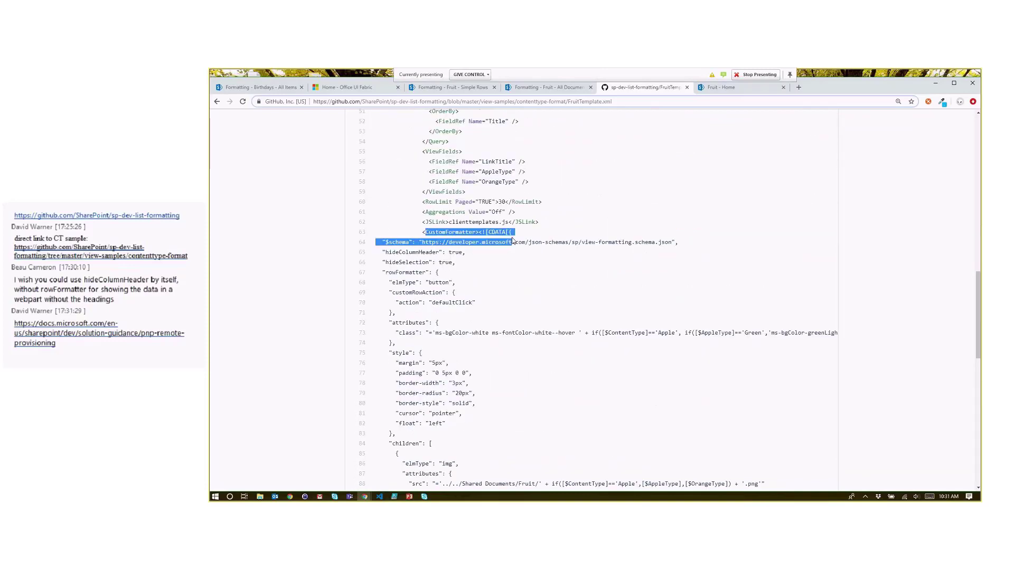
{"action": "scroll", "coordinate": [453, 220], "scroll_direction": "down", "scroll_amount": 2}
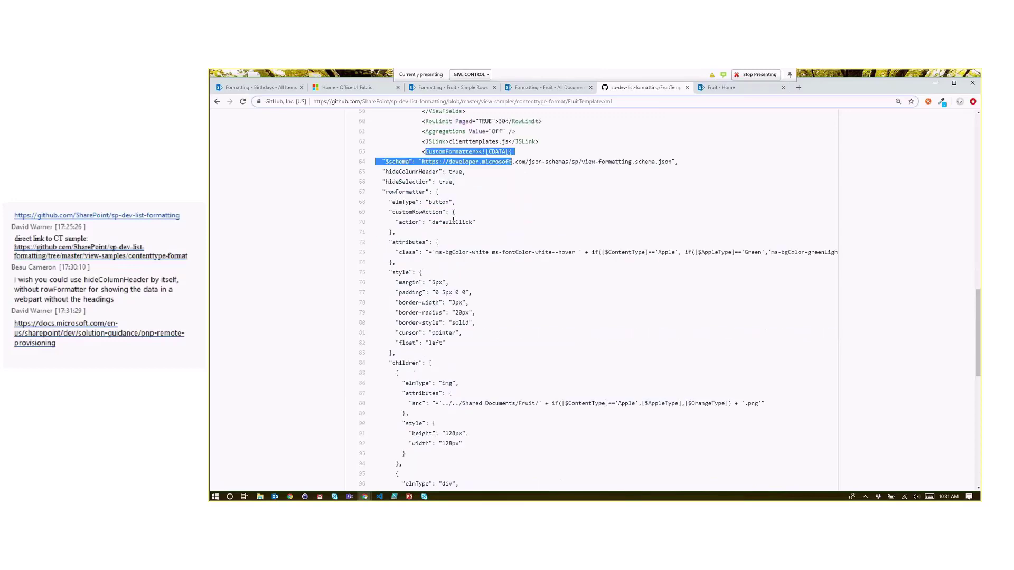
{"action": "scroll", "coordinate": [450, 220], "scroll_direction": "down", "scroll_amount": 5}
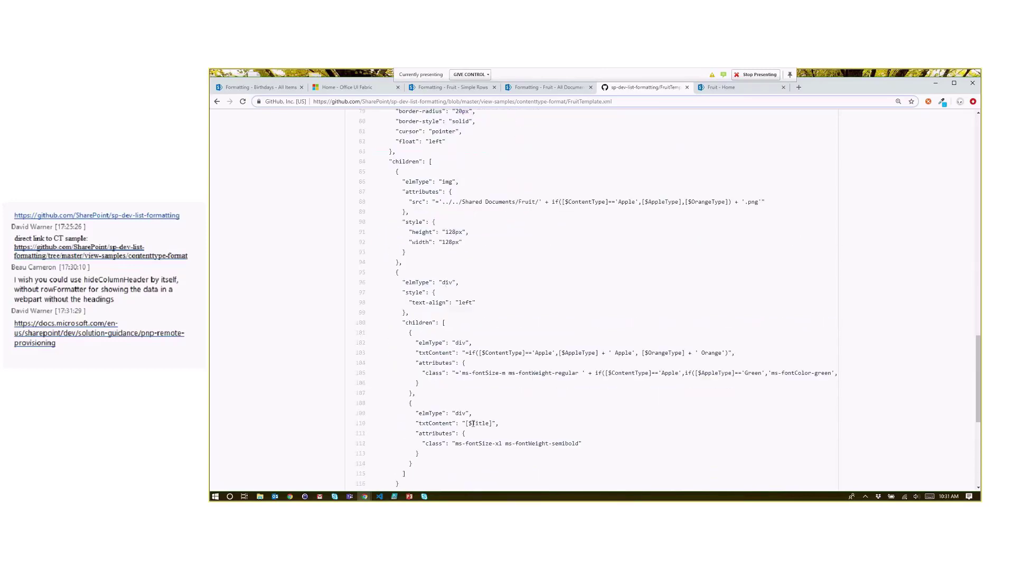
{"action": "scroll", "coordinate": [473, 423], "scroll_direction": "down", "scroll_amount": 5}
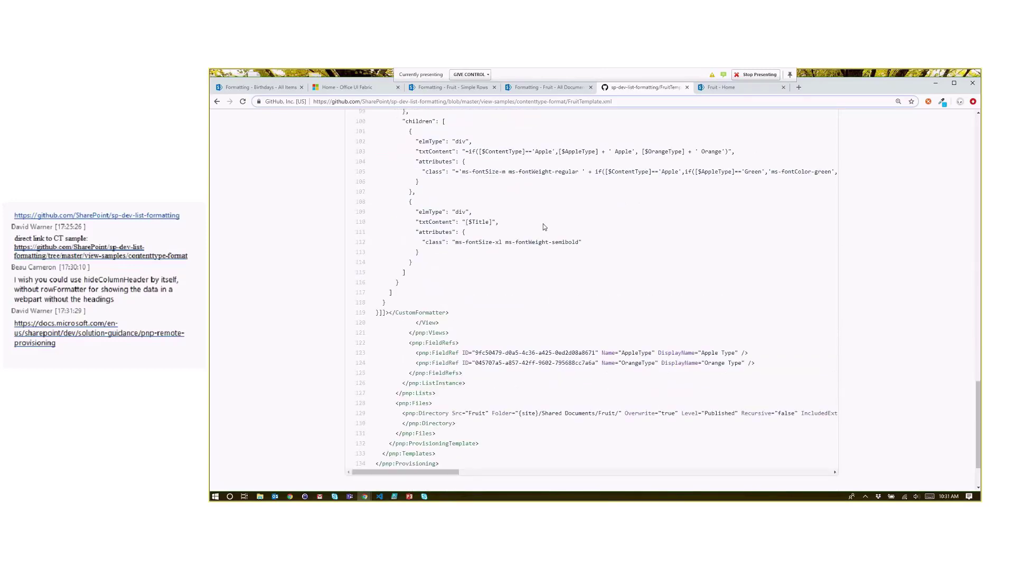
{"action": "scroll", "coordinate": [543, 227], "scroll_direction": "down", "scroll_amount": 3}
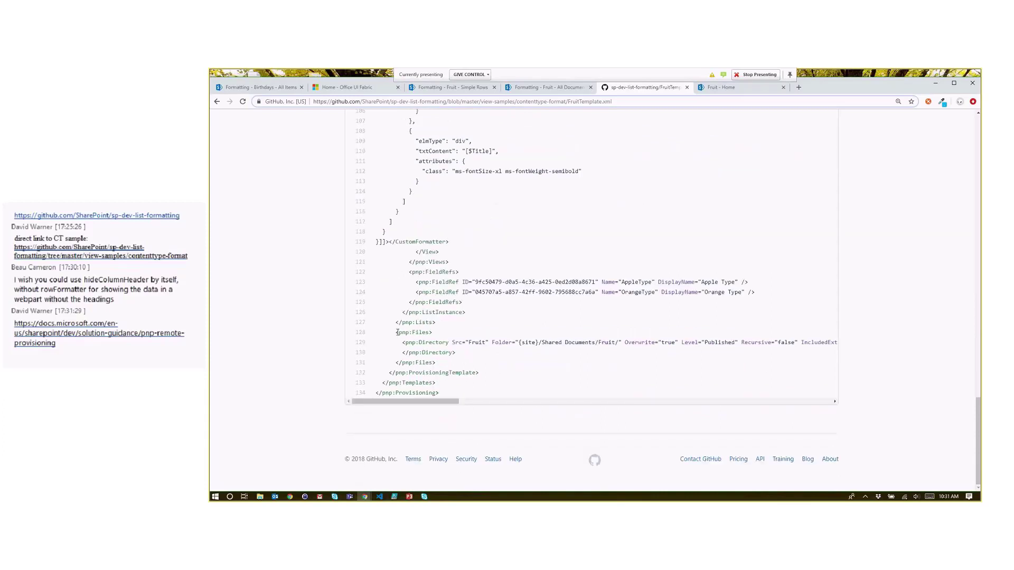
{"action": "left_click_drag", "start_coordinate": [396, 332], "coordinate": [484, 380]}
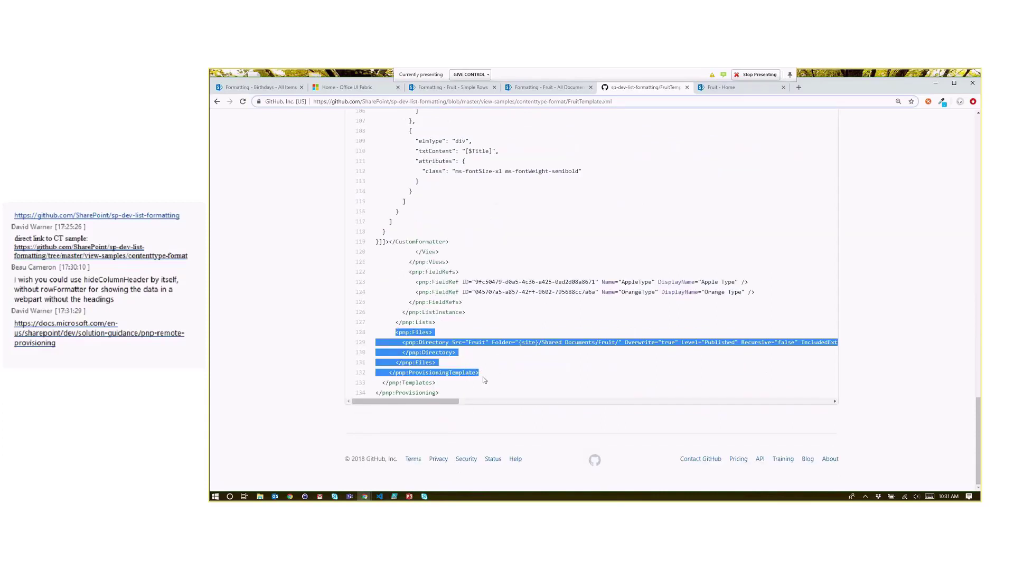
{"action": "left_click", "coordinate": [461, 350]}
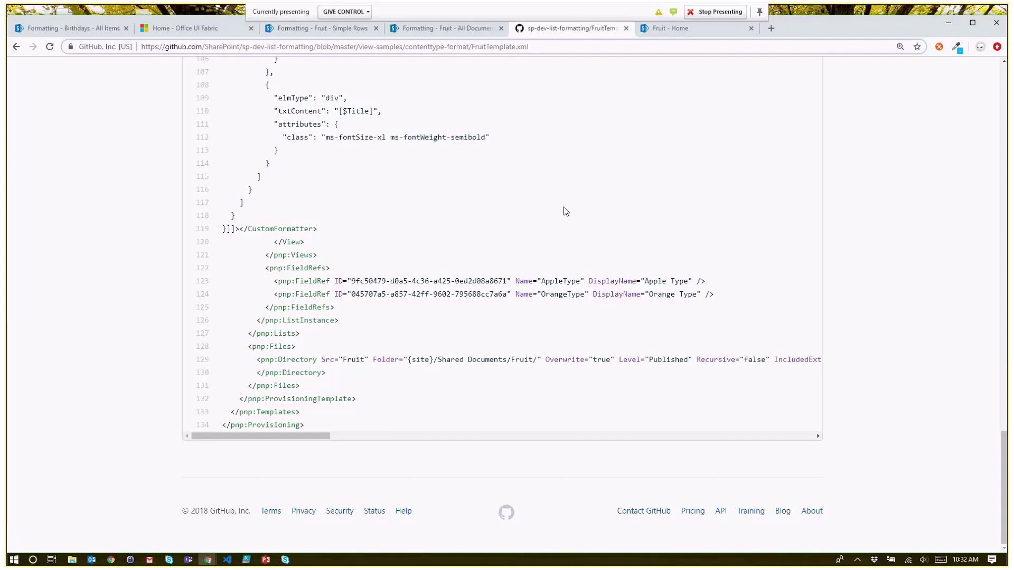
{"action": "scroll", "coordinate": [527, 248], "scroll_direction": "up", "scroll_amount": 5}
{"action": "scroll", "coordinate": [345, 399], "scroll_direction": "up", "scroll_amount": 9}
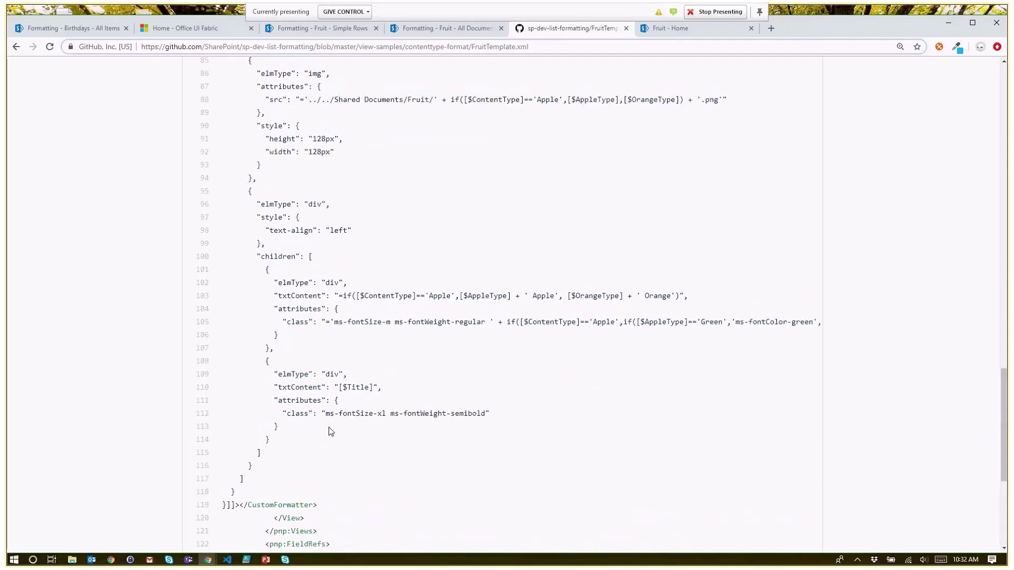
{"action": "scroll", "coordinate": [305, 362], "scroll_direction": "up", "scroll_amount": 4}
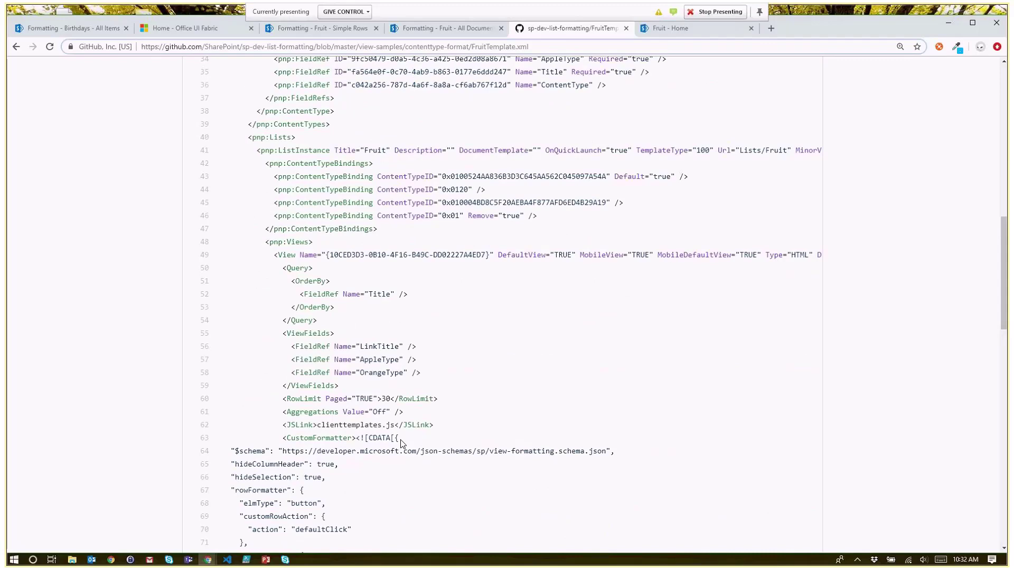
{"action": "scroll", "coordinate": [401, 443], "scroll_direction": "up", "scroll_amount": 5}
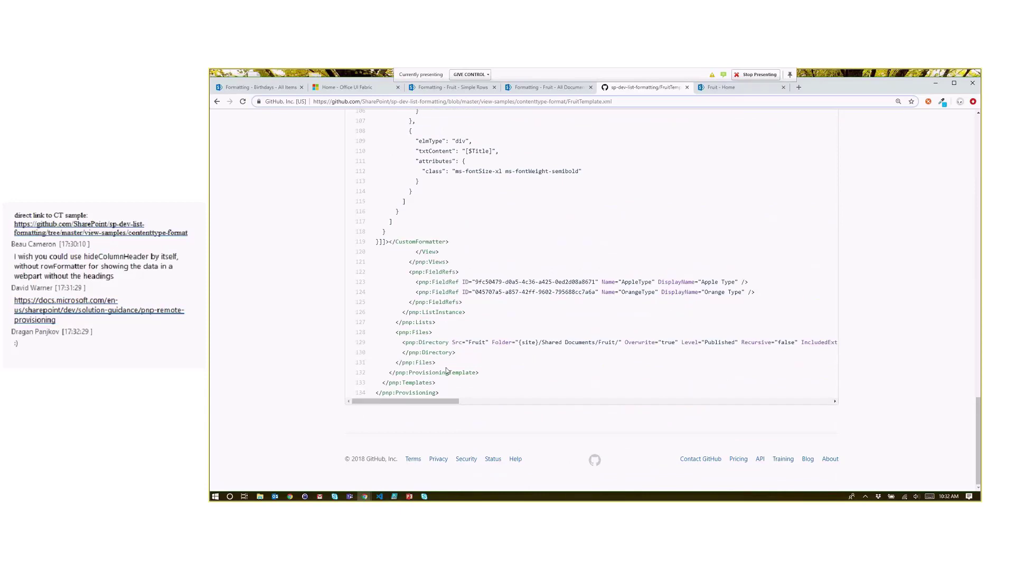
{"action": "left_click_drag", "start_coordinate": [446, 368], "coordinate": [395, 334]}
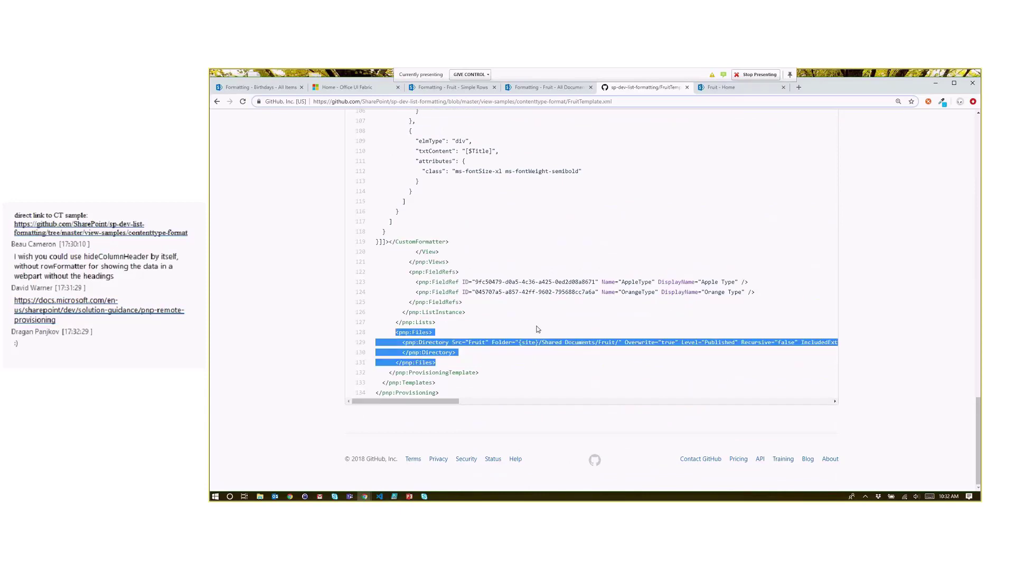
{"action": "scroll", "coordinate": [537, 329], "scroll_direction": "up", "scroll_amount": 15}
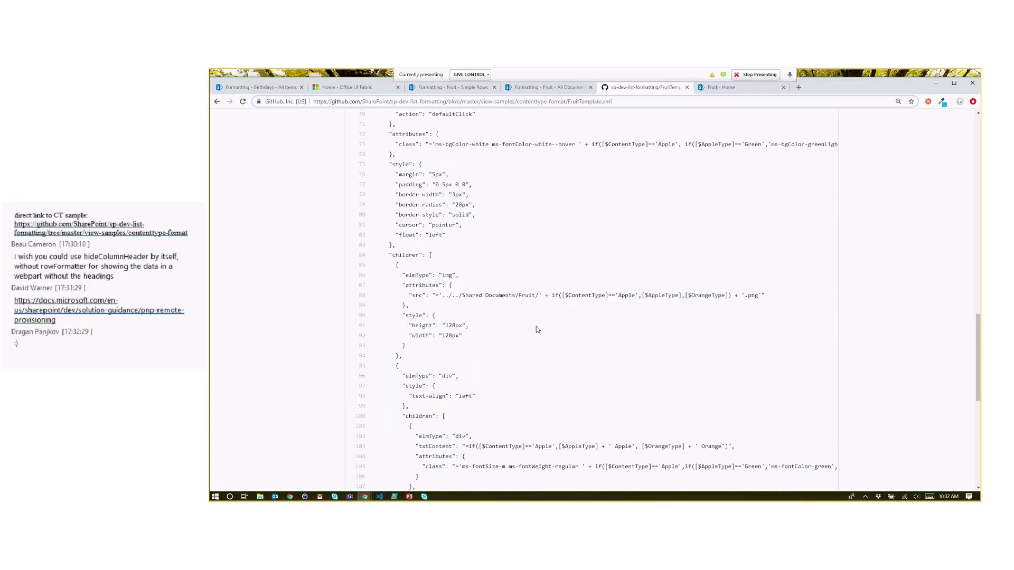
{"action": "scroll", "coordinate": [537, 330], "scroll_direction": "up", "scroll_amount": 1}
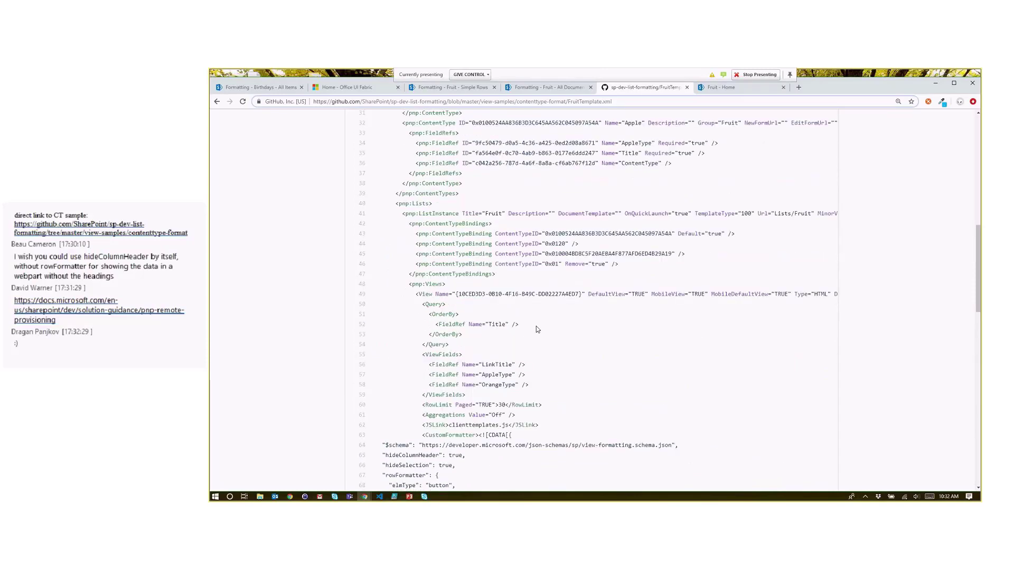
{"action": "scroll", "coordinate": [537, 329], "scroll_direction": "up", "scroll_amount": 10}
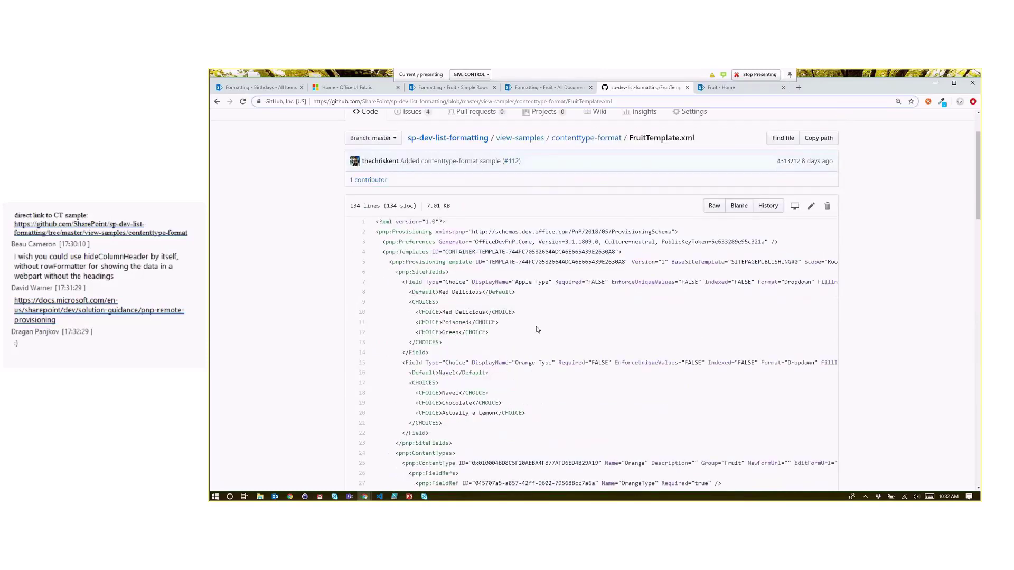
Check the Fruit site's Site contents, then connect to the Fruit site with Connect-PnPOnline
{"action": "left_click", "coordinate": [713, 94]}
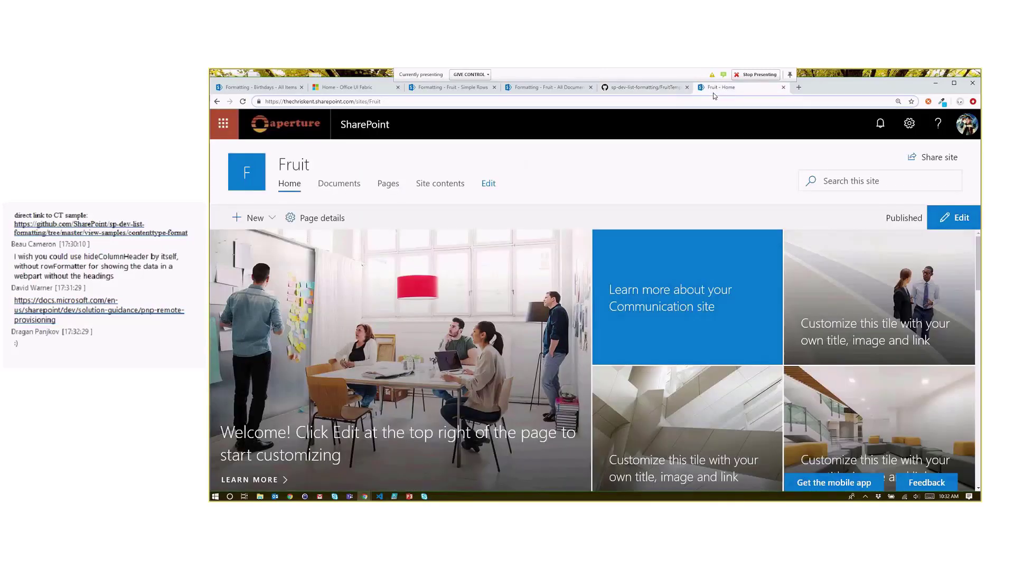
{"action": "left_click", "coordinate": [433, 184]}
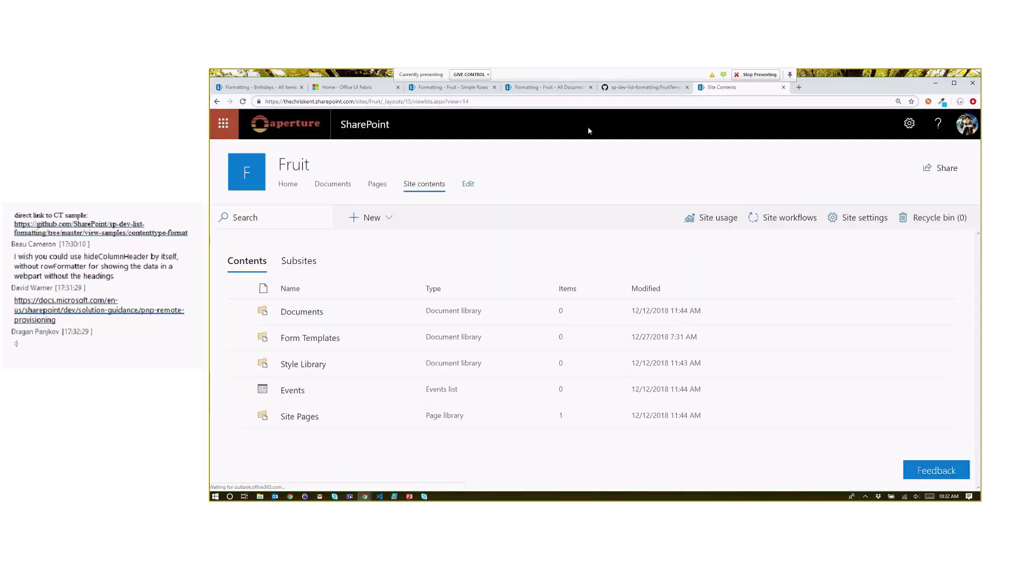
{"action": "left_click", "coordinate": [395, 496]}
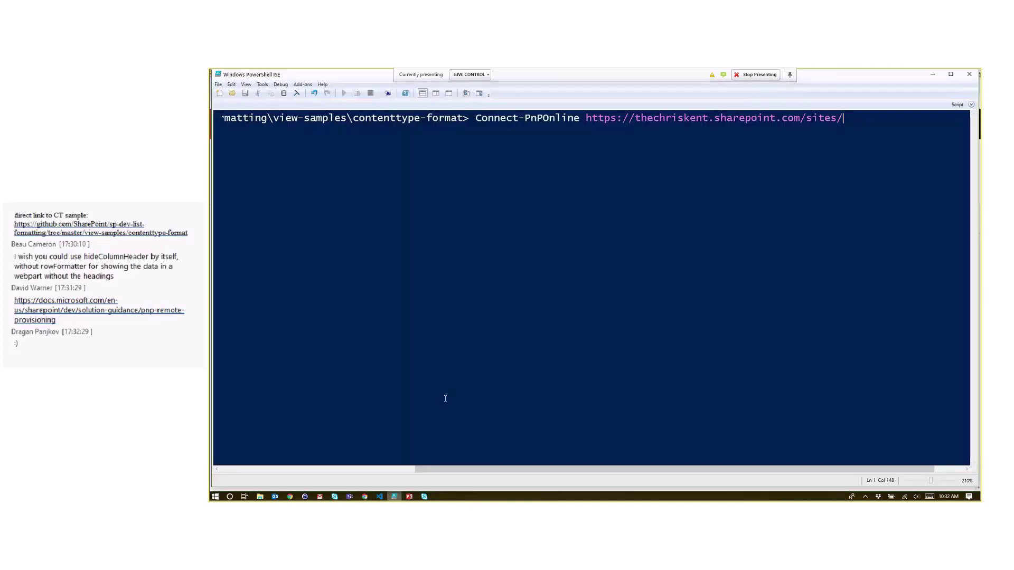
{"action": "type", "text": "Fruit"}
{"action": "key", "text": "Return"}
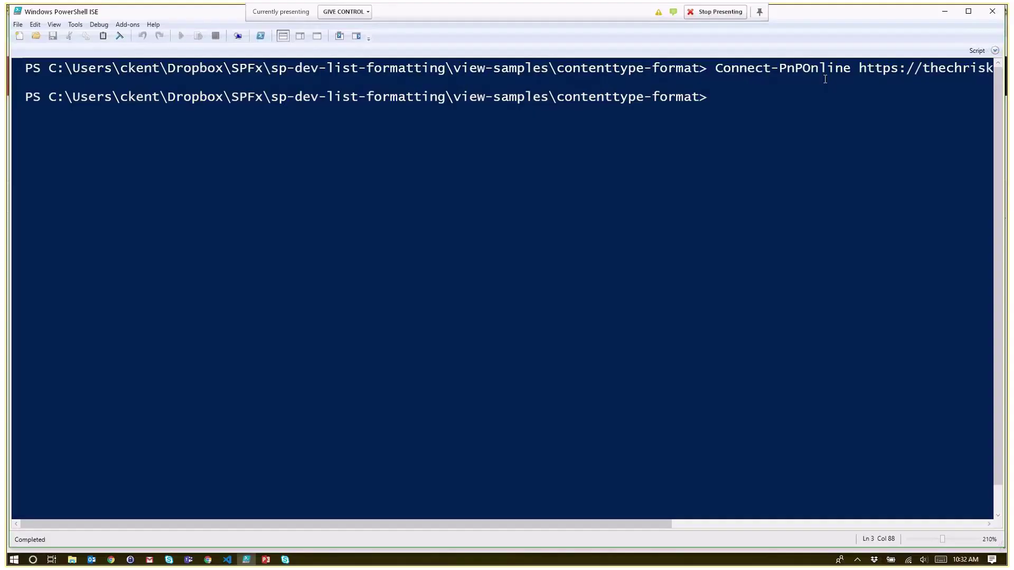
Run Apply-PnPProvisioningTemplate -Path FruitTemplate.xml, which fails with "Access denied"
{"action": "type", "text": "Apply-P"}
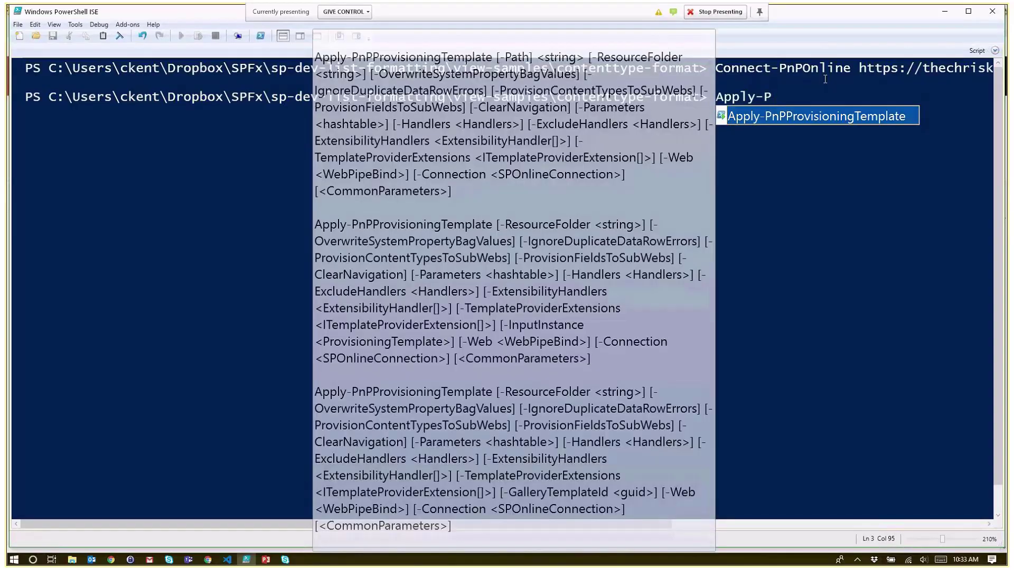
{"action": "key", "text": "Tab"}
{"action": "type", "text": "-"}
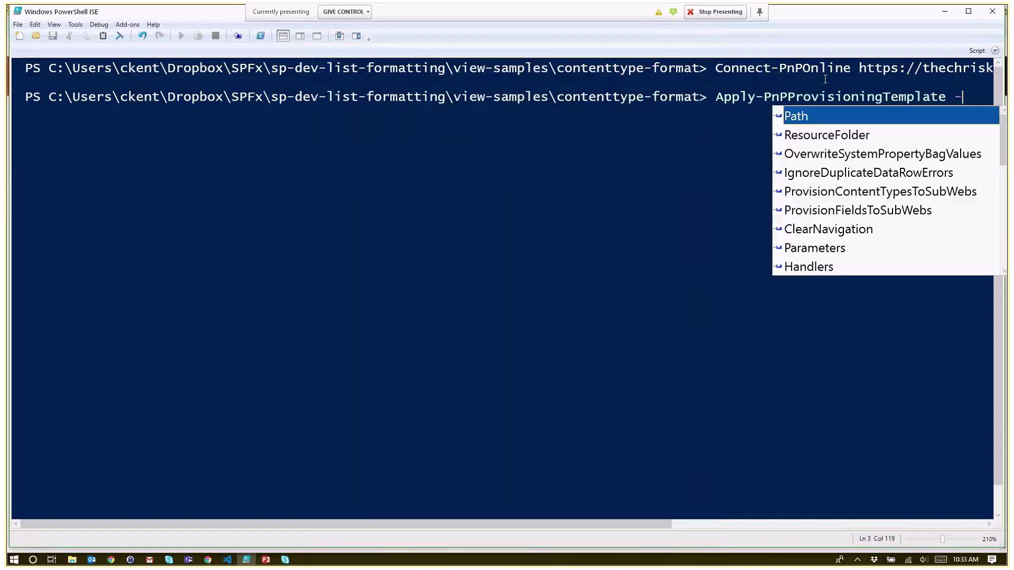
{"action": "type", "text": "Path \""}
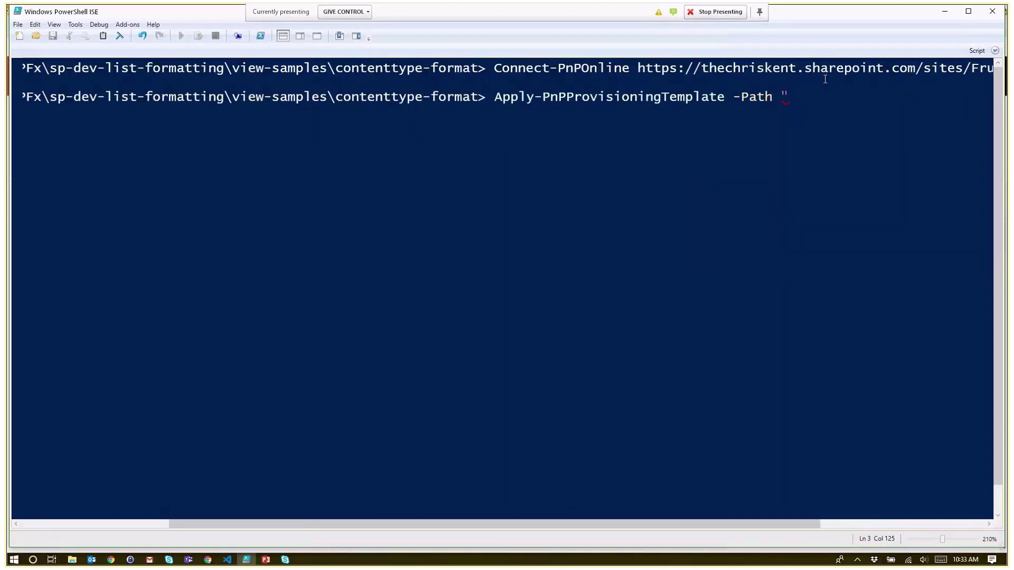
{"action": "type", "text": "F"}
{"action": "key", "text": "Up"}
{"action": "key", "text": "Down"}
{"action": "key", "text": "Tab"}
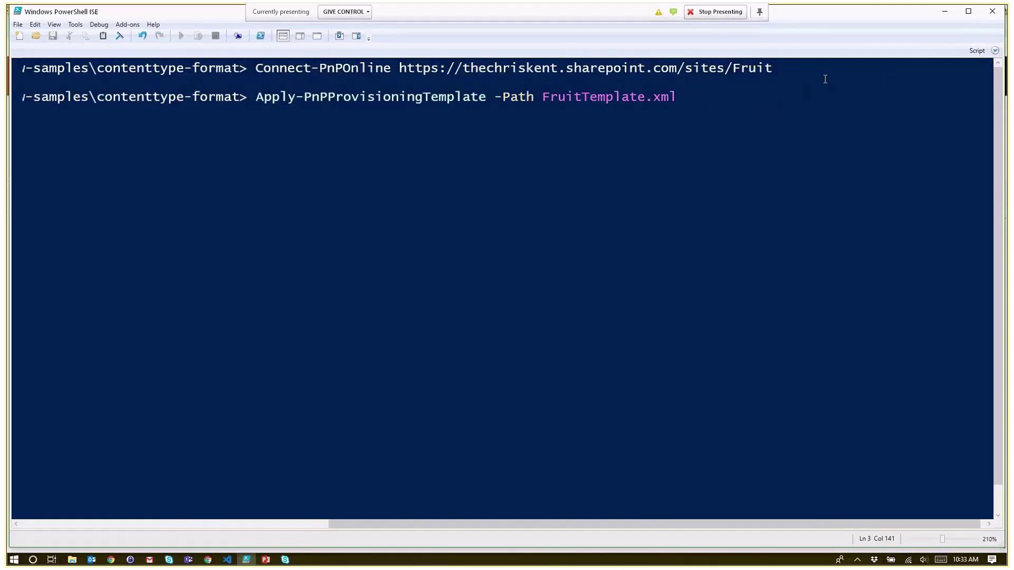
{"action": "key", "text": "Return"}
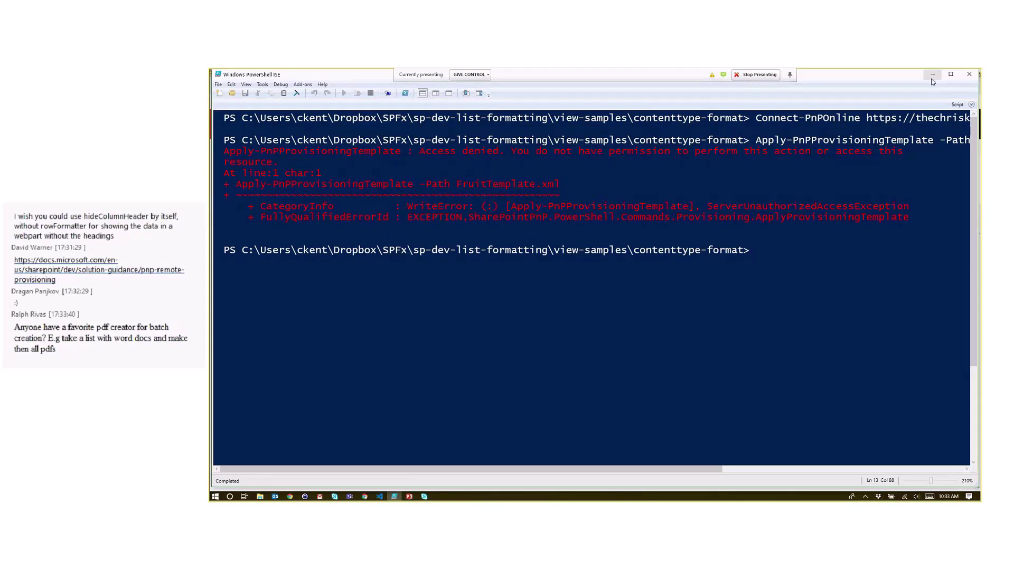
{"action": "mouse_move", "coordinate": [400, 500]}
{"action": "mouse_move", "coordinate": [368, 499]}
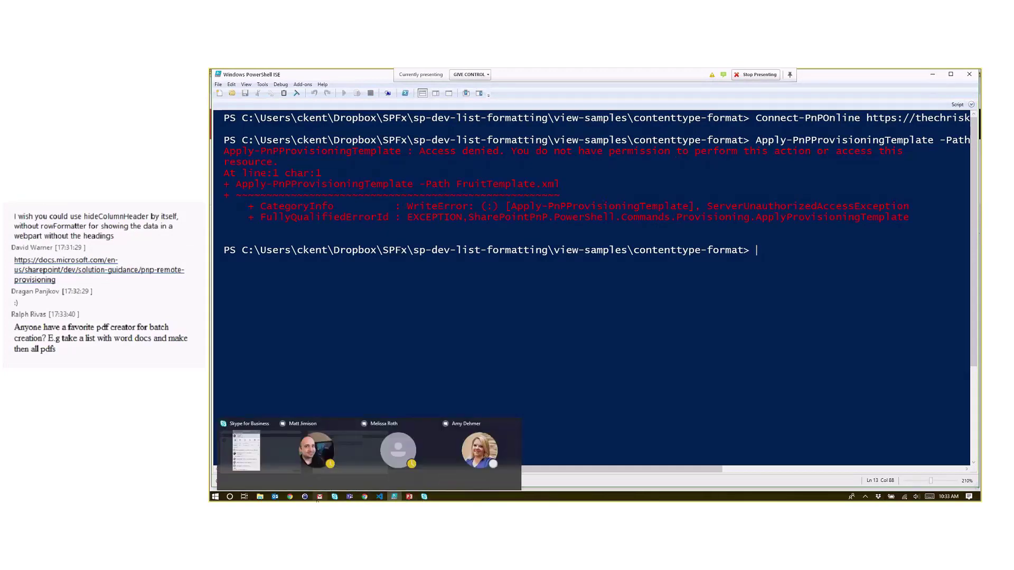
Reload the Fruit site contents and open the newly provisioned Fruit list
{"action": "left_click", "coordinate": [369, 500]}
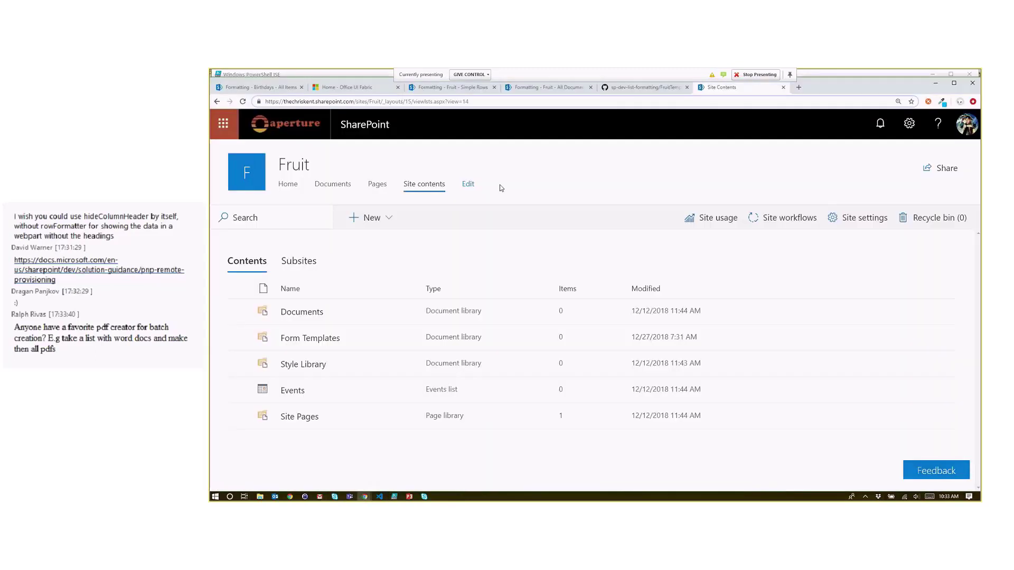
{"action": "left_click", "coordinate": [244, 102]}
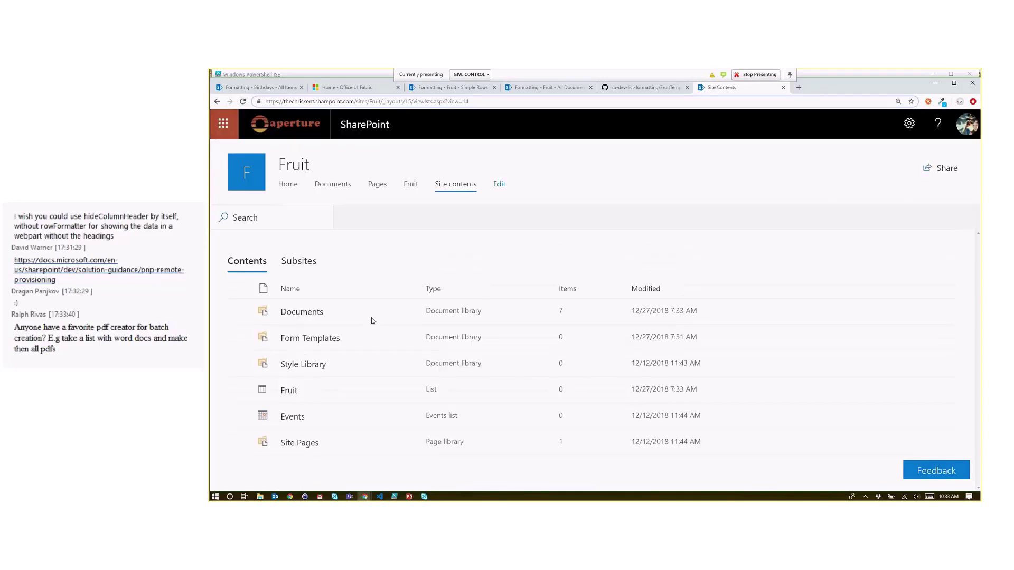
{"action": "left_click", "coordinate": [290, 393]}
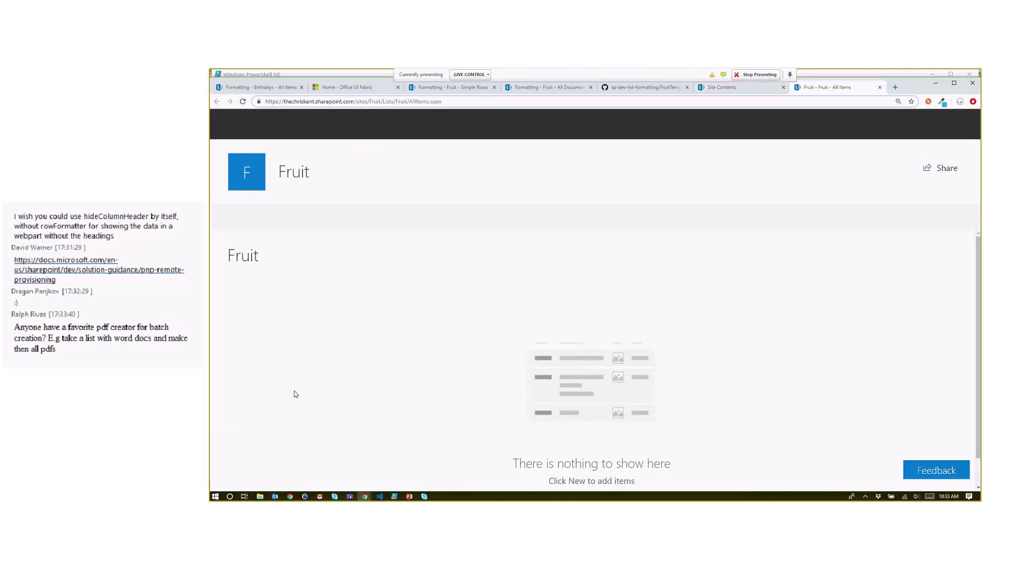
Add a new Apple item titled 'Macoun' to the Fruit list and save it
{"action": "left_click", "coordinate": [441, 226]}
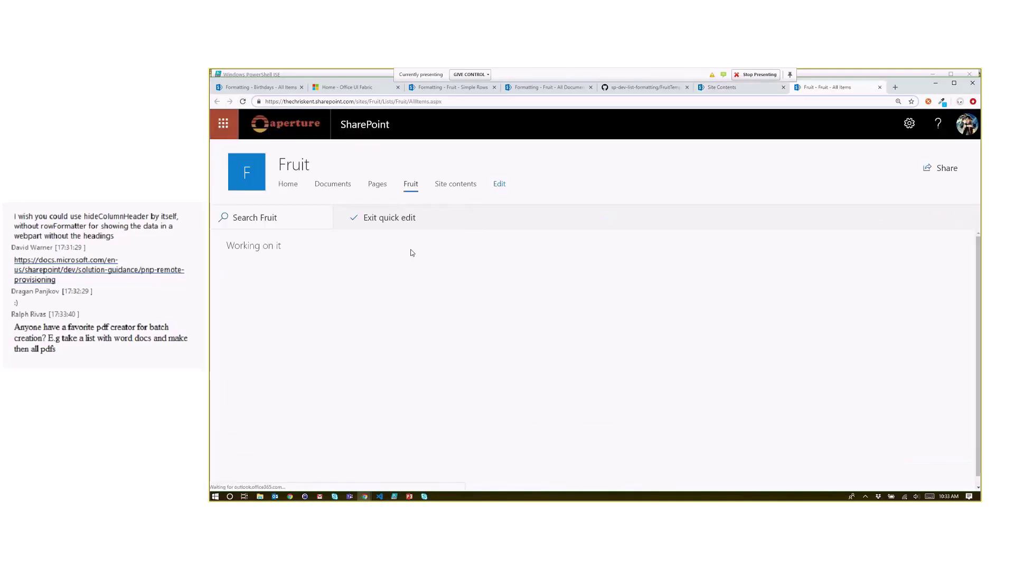
{"action": "left_click", "coordinate": [354, 217]}
{"action": "left_click", "coordinate": [368, 218]}
{"action": "left_click", "coordinate": [371, 242]}
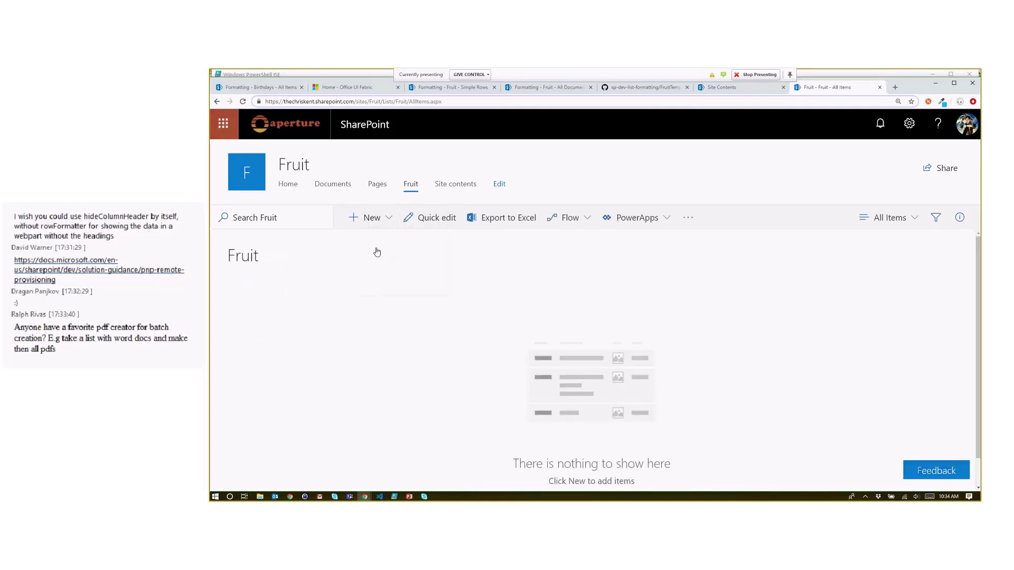
{"action": "left_click", "coordinate": [640, 340]}
{"action": "type", "text": "Macoun"}
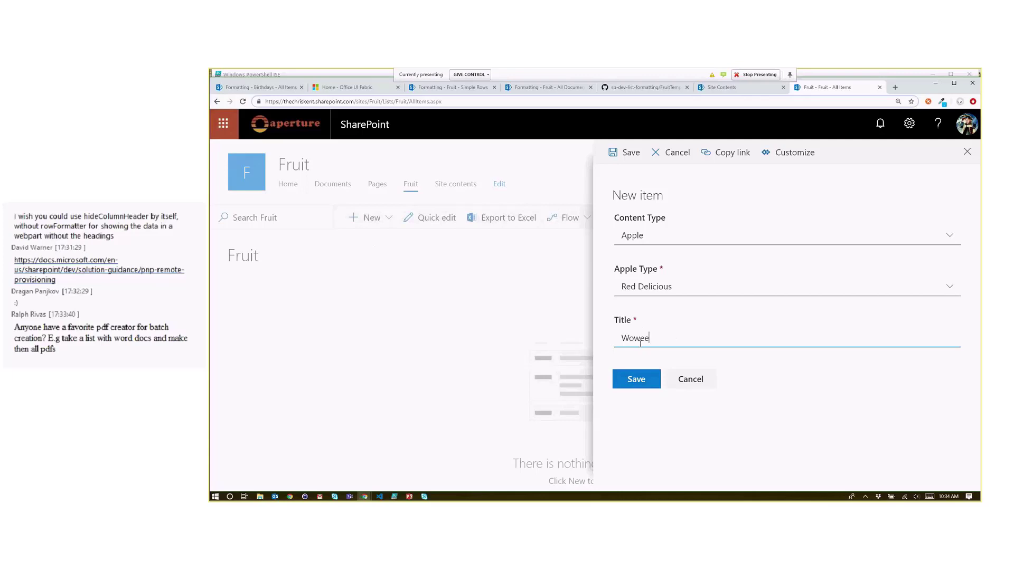
{"action": "left_click", "coordinate": [640, 378]}
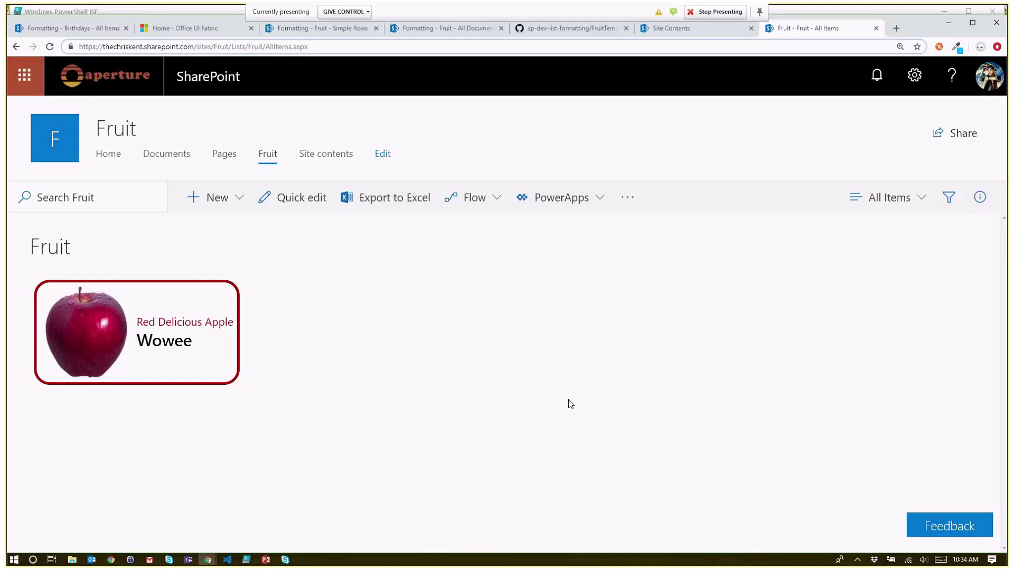
Return to PowerPoint and scroll down to slide 3, 'List Formatting Tip Resources'
{"action": "left_click", "coordinate": [262, 562]}
{"action": "scroll", "coordinate": [283, 437], "scroll_direction": "down", "scroll_amount": 1}
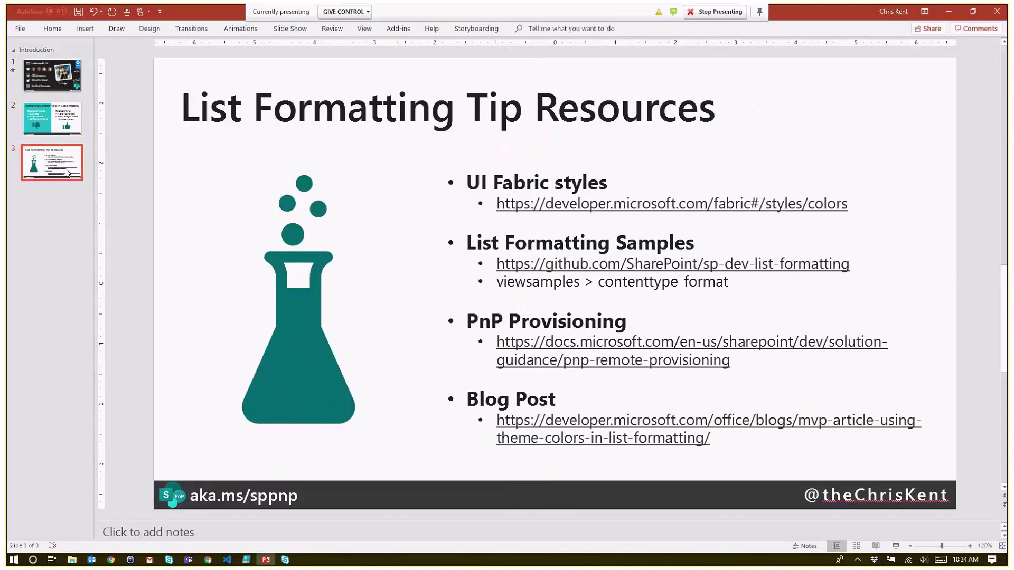